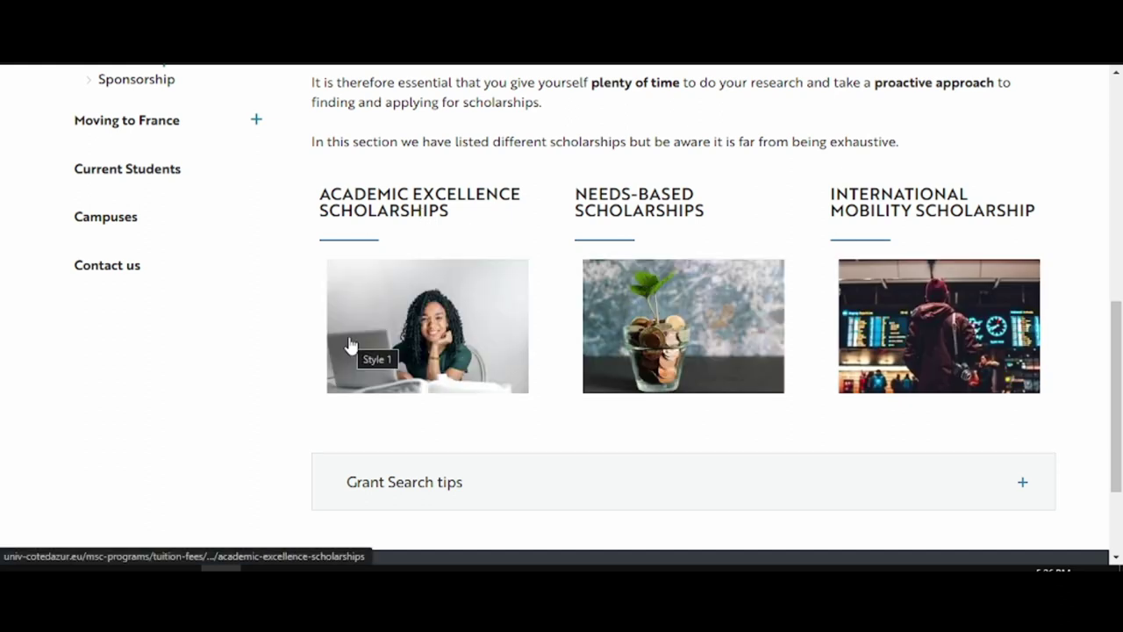
- Open the MSc Data Science & Artificial Intelligence program from the MSc programs list and read its description
scroll(295, 351, "up", 3)
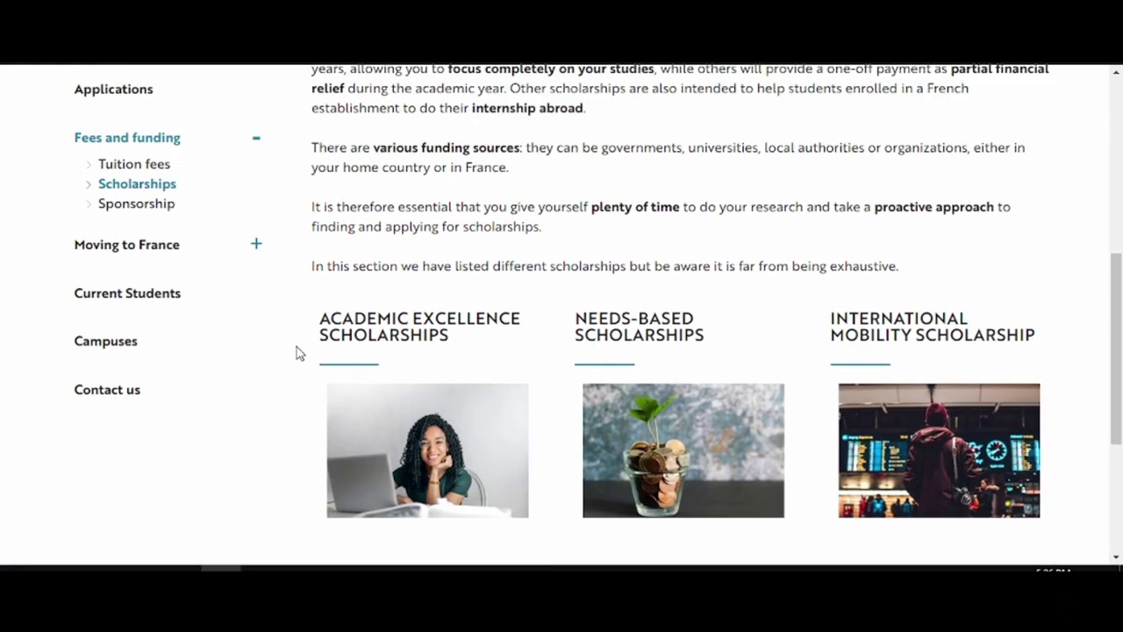
scroll(296, 351, "up", 1)
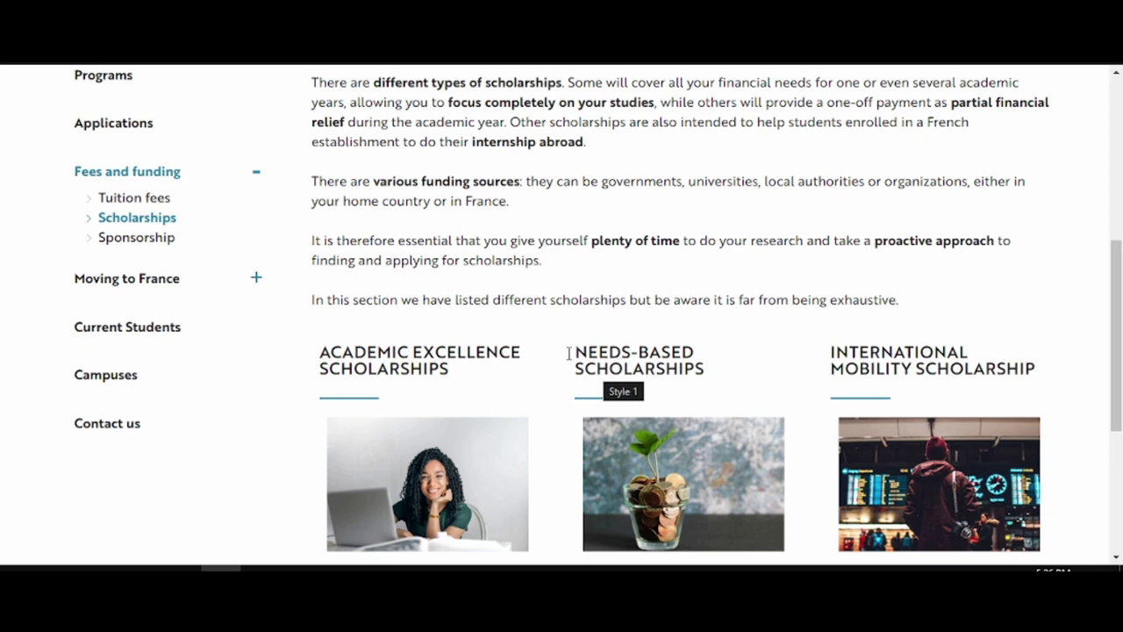
scroll(319, 290, "up", 3)
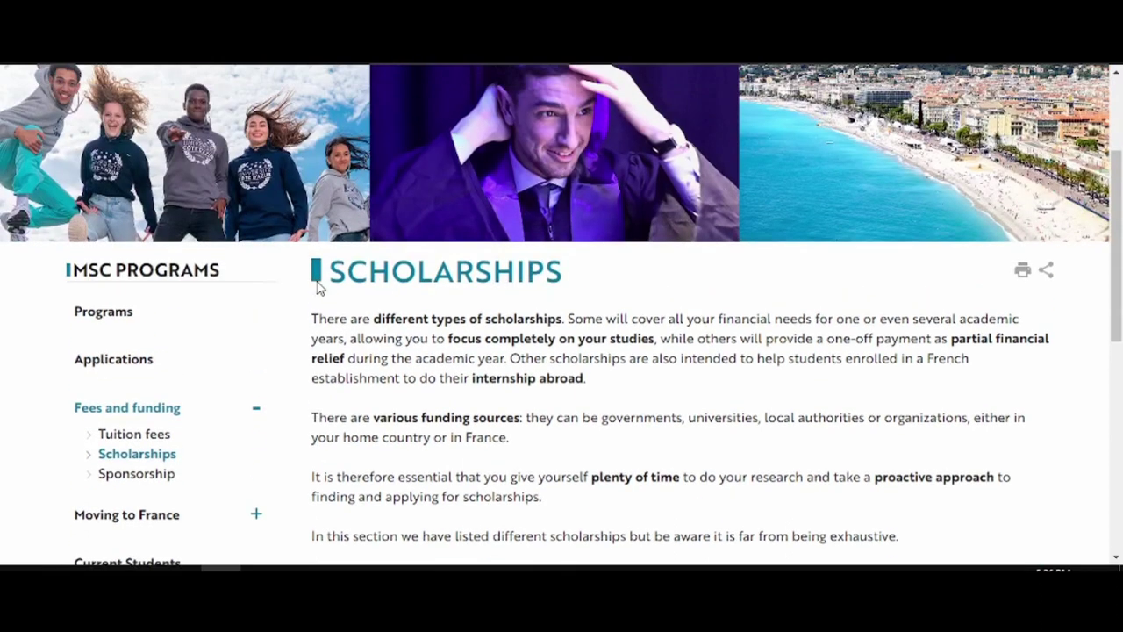
left_click(123, 314)
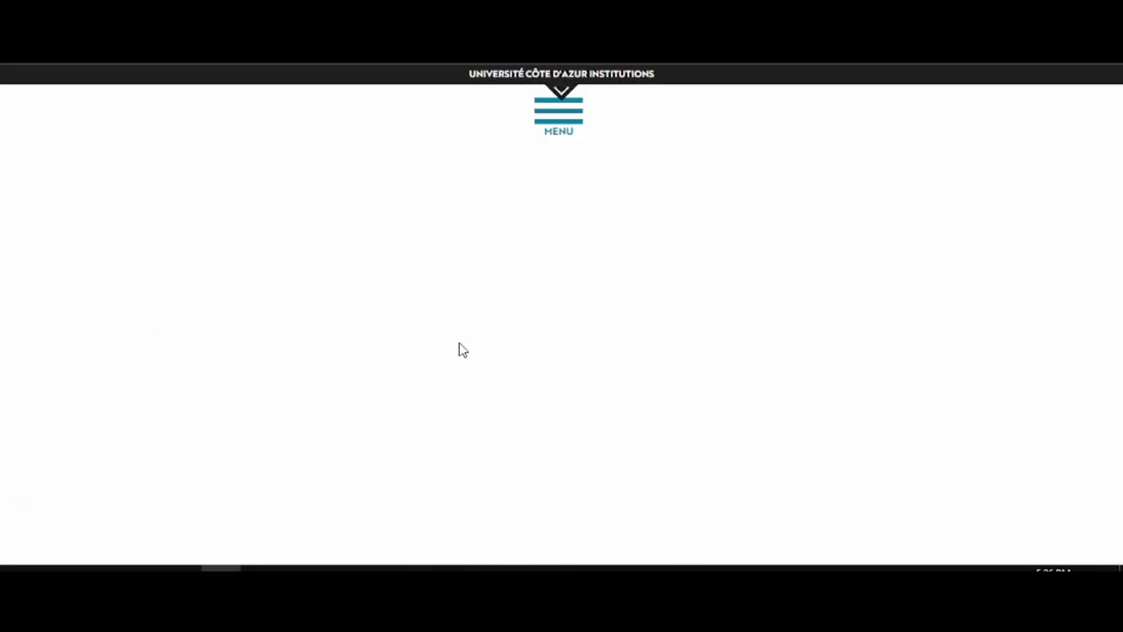
scroll(556, 344, "down", 5)
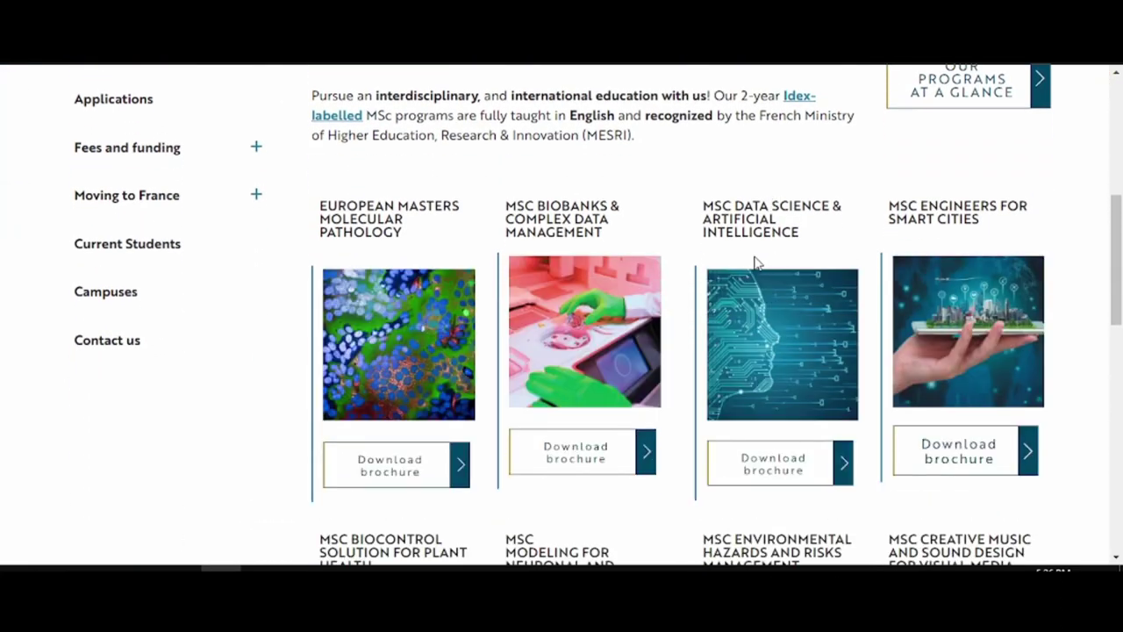
left_click(765, 332)
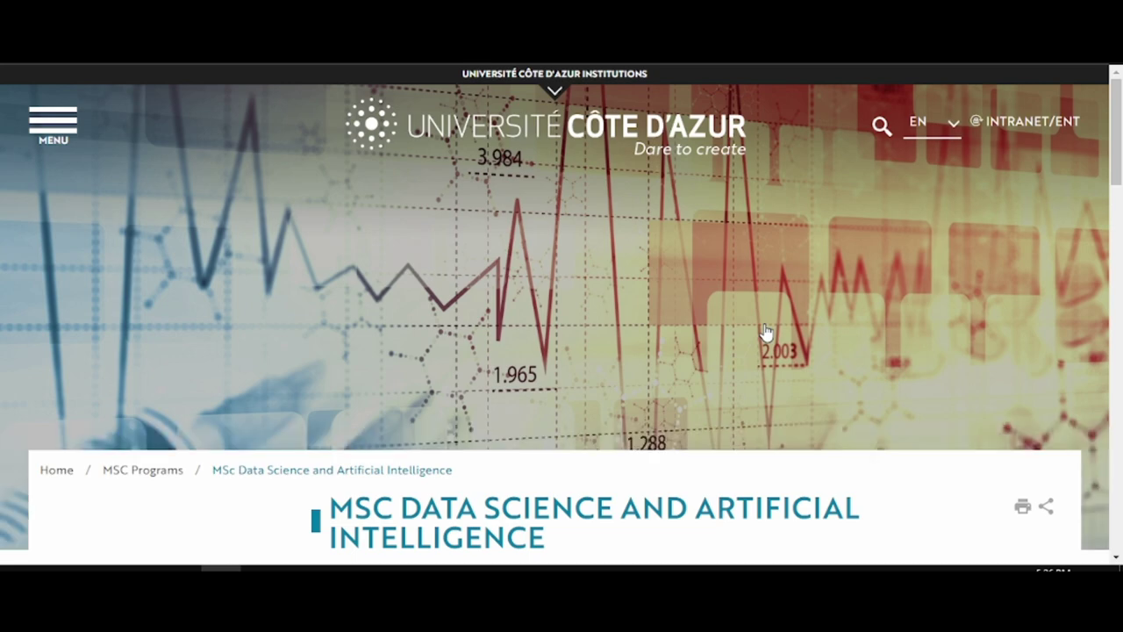
scroll(636, 377, "down", 3)
scroll(635, 377, "down", 3)
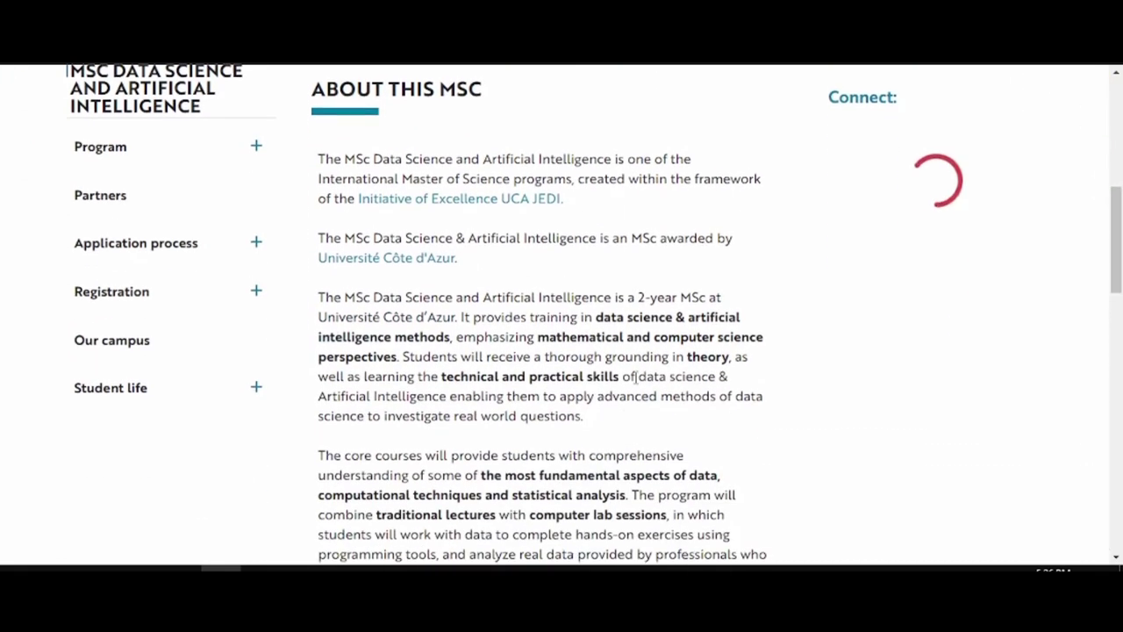
scroll(635, 377, "down", 1)
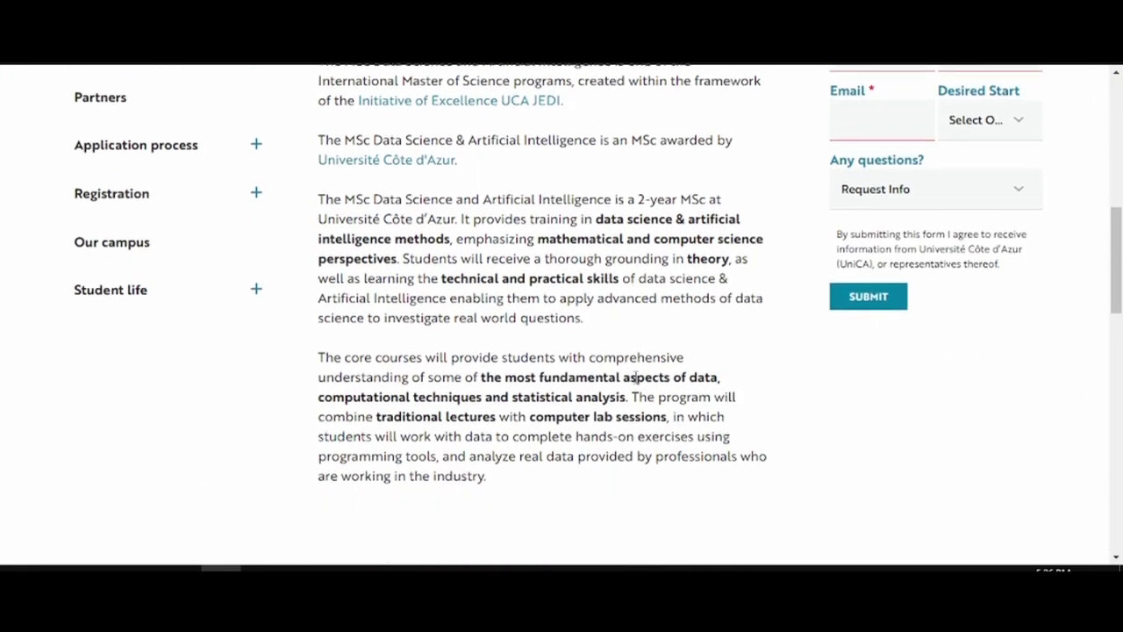
scroll(635, 377, "up", 2)
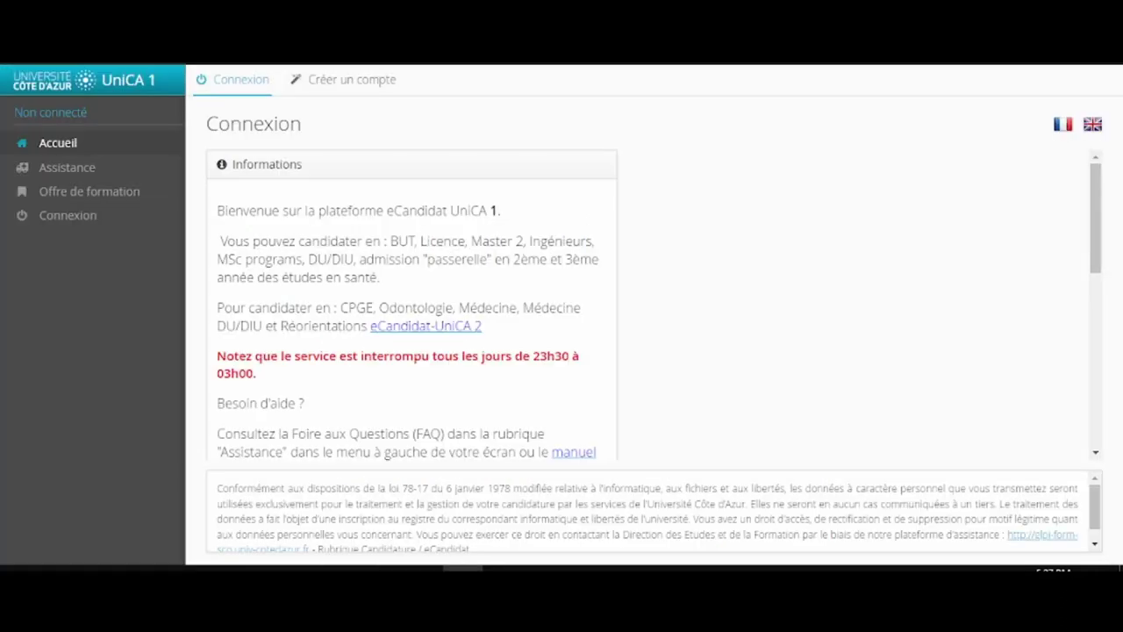
- Switch the eCandidat platform to English and open the form for creating a new account
left_click(1093, 125)
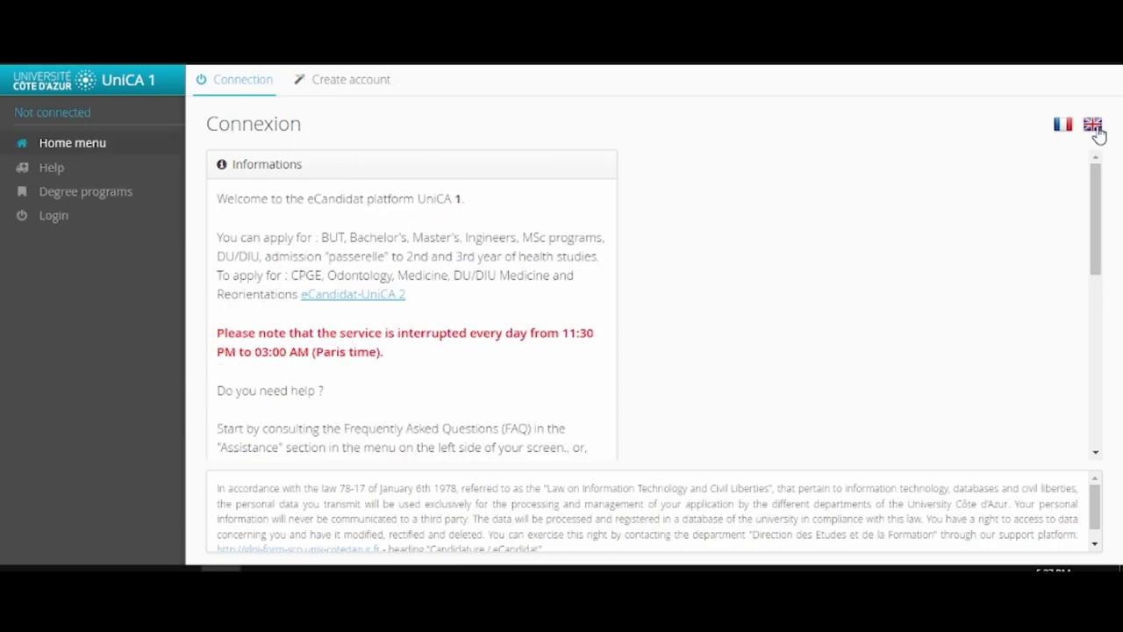
left_click(359, 81)
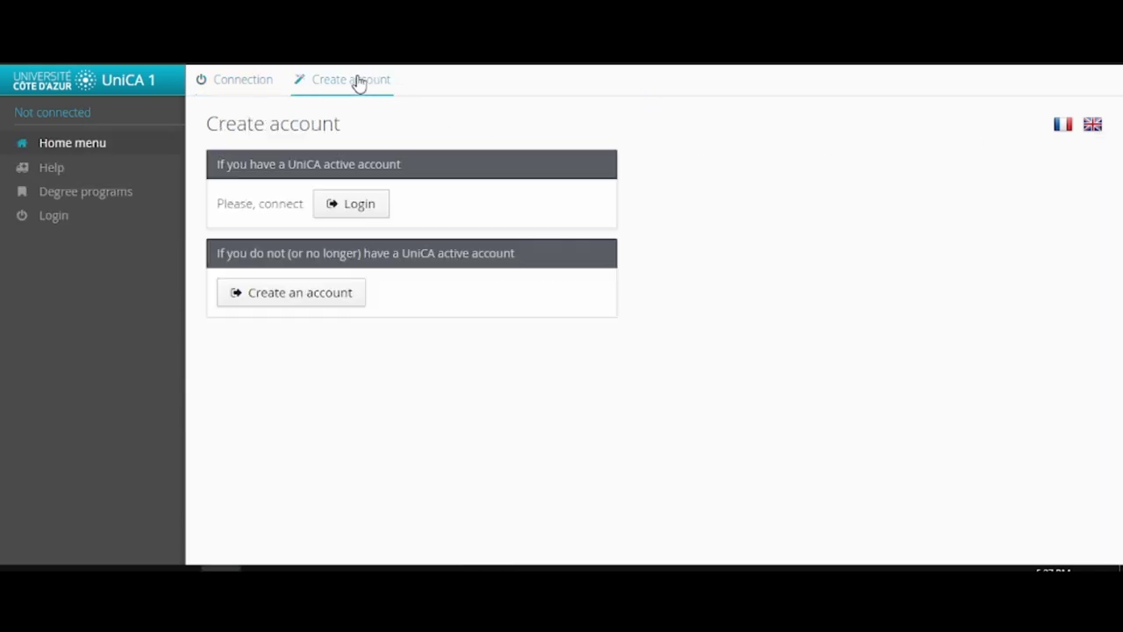
left_click(319, 298)
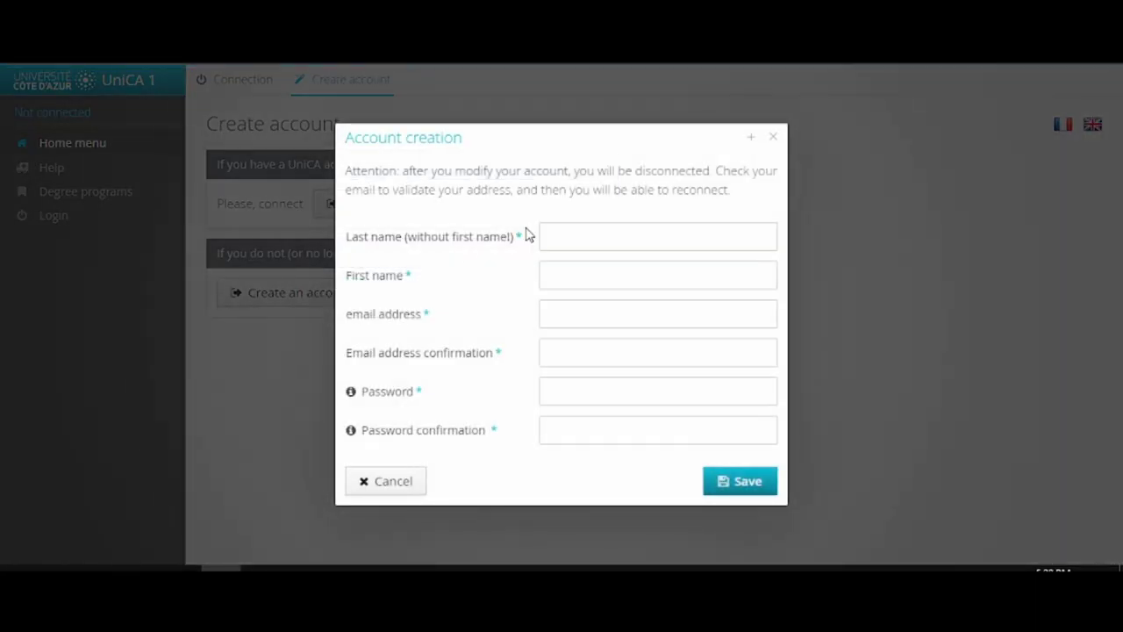
- Create the account with the saved name and e-mail details, entering and confirming the account password, and decline storing the password in the browser
left_click(601, 230)
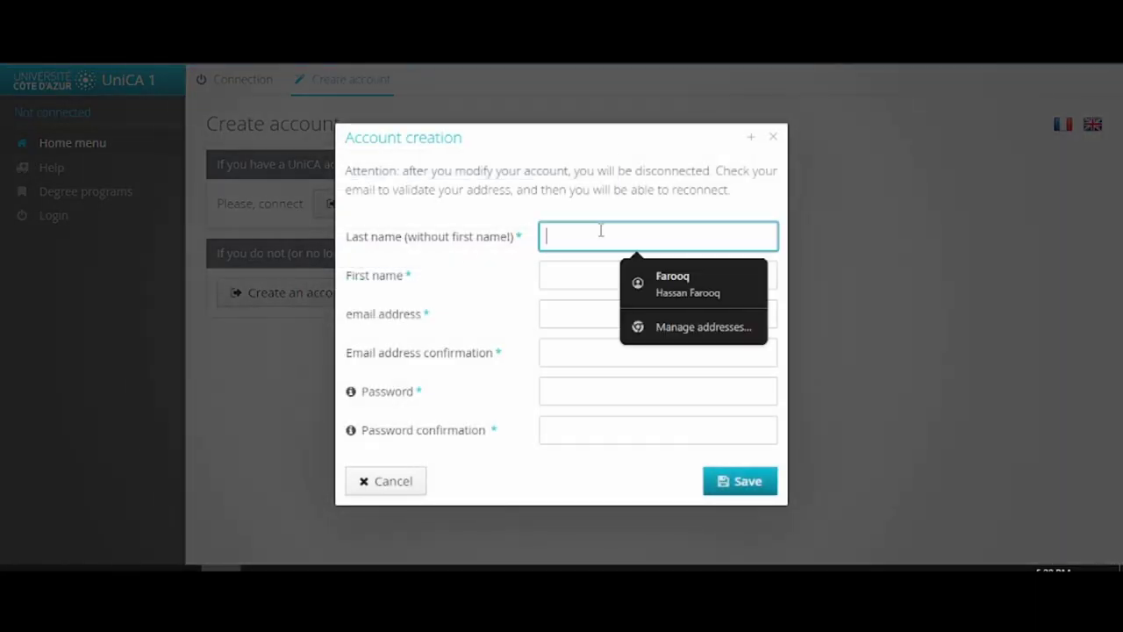
left_click(689, 283)
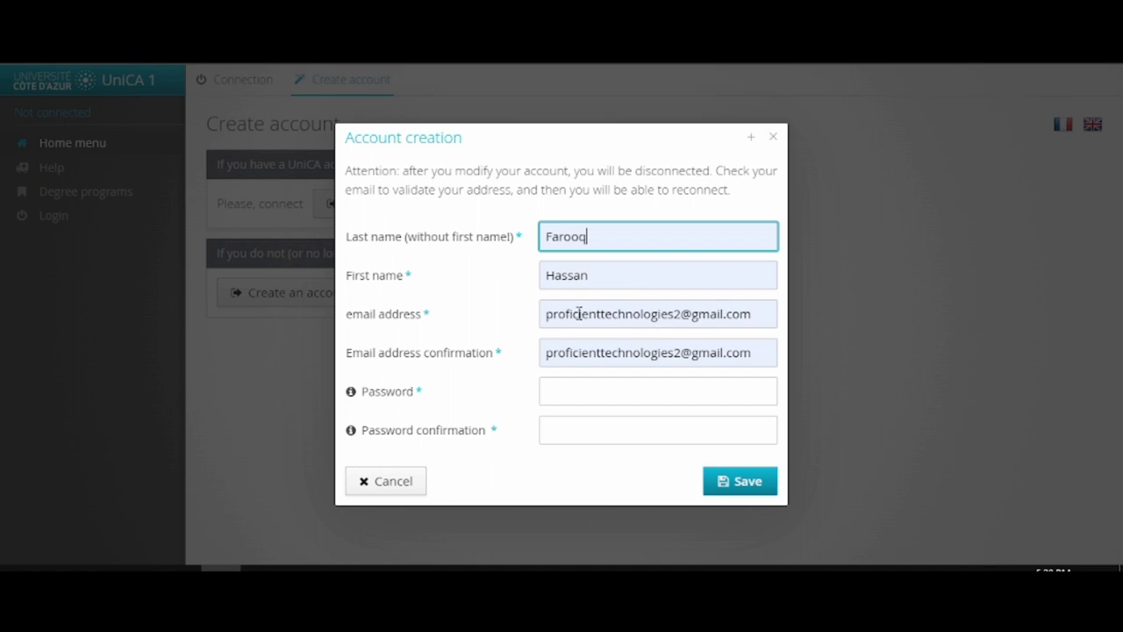
left_click(600, 387)
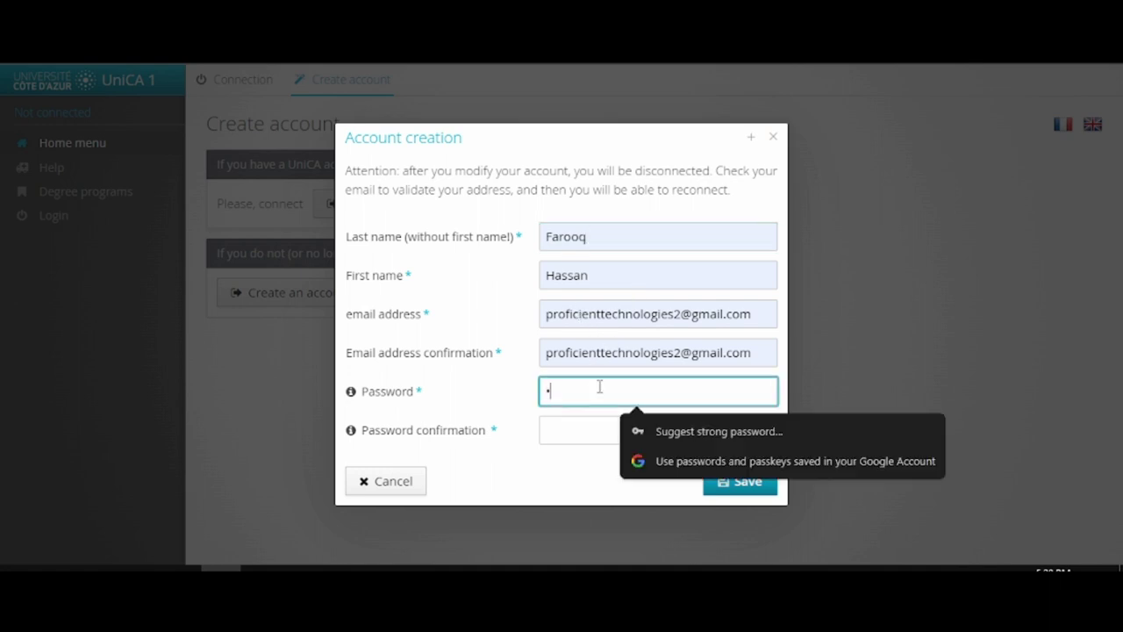
type("•••••••••••••••")
left_click(592, 424)
type("••")
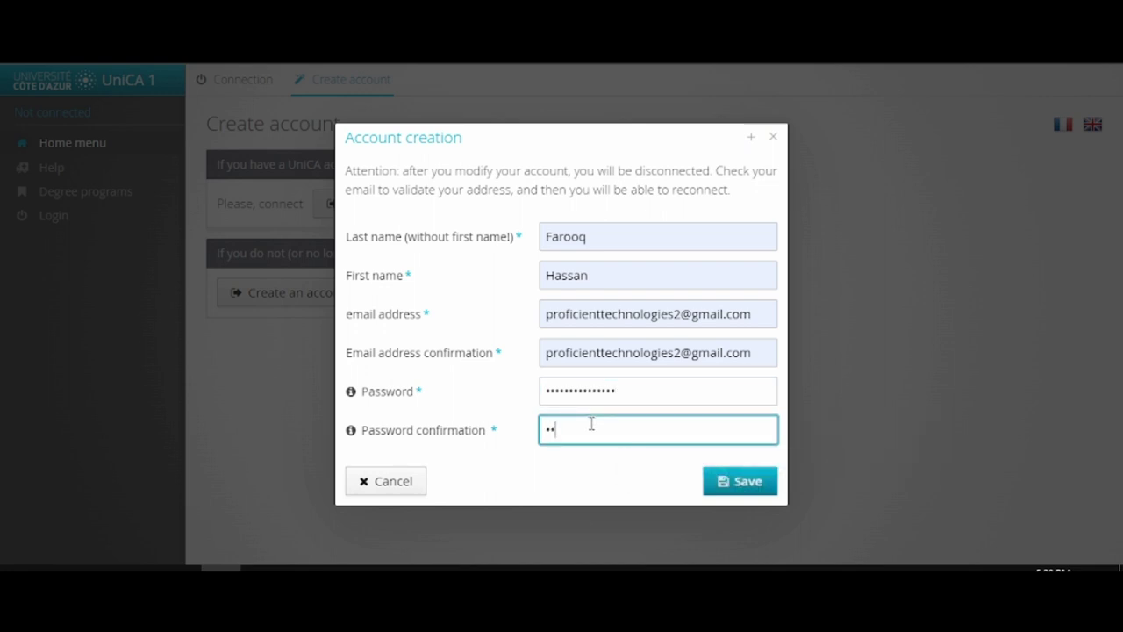
type("•••••••••••••")
left_click(768, 482)
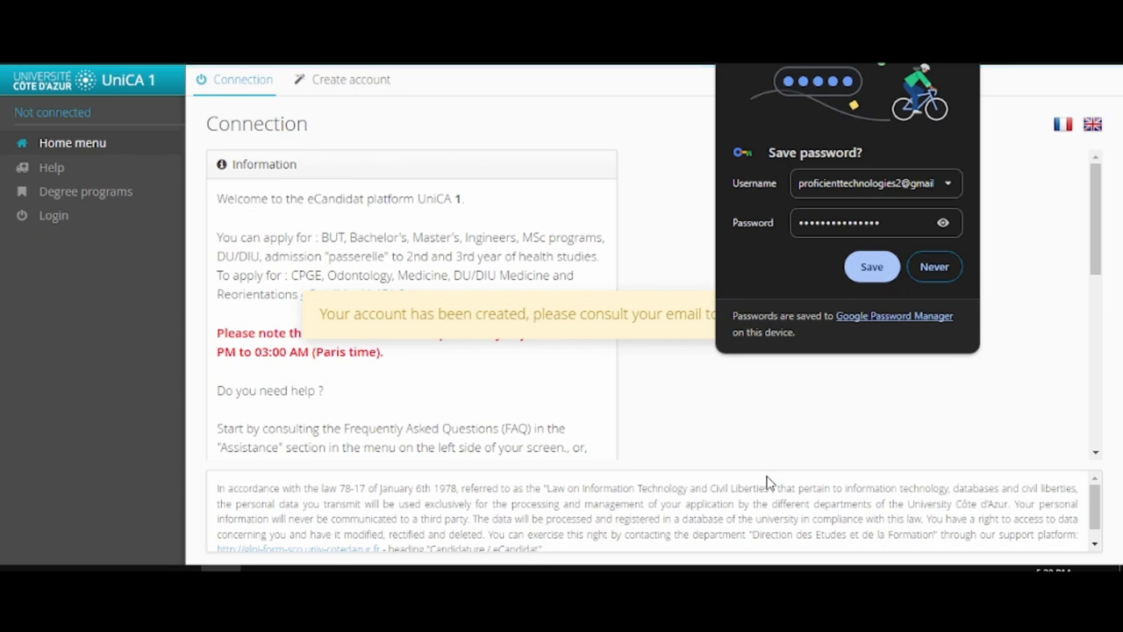
left_click(933, 267)
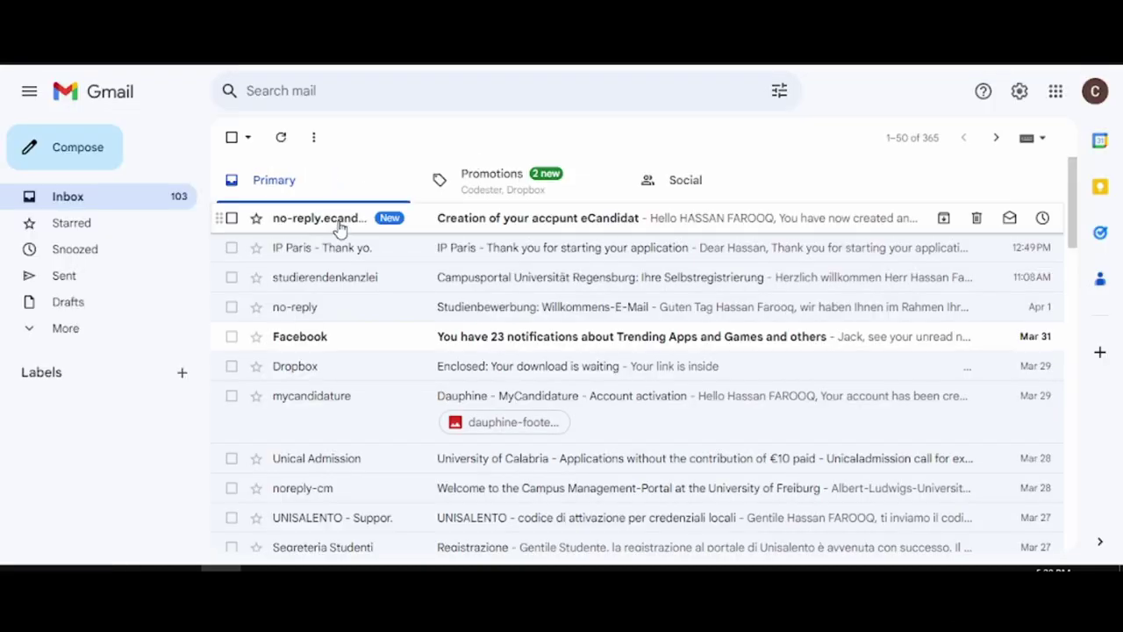
- Validate the account through the link in the eCandidat account creation e-mail in Gmail, and display the validation page in English
left_click(341, 227)
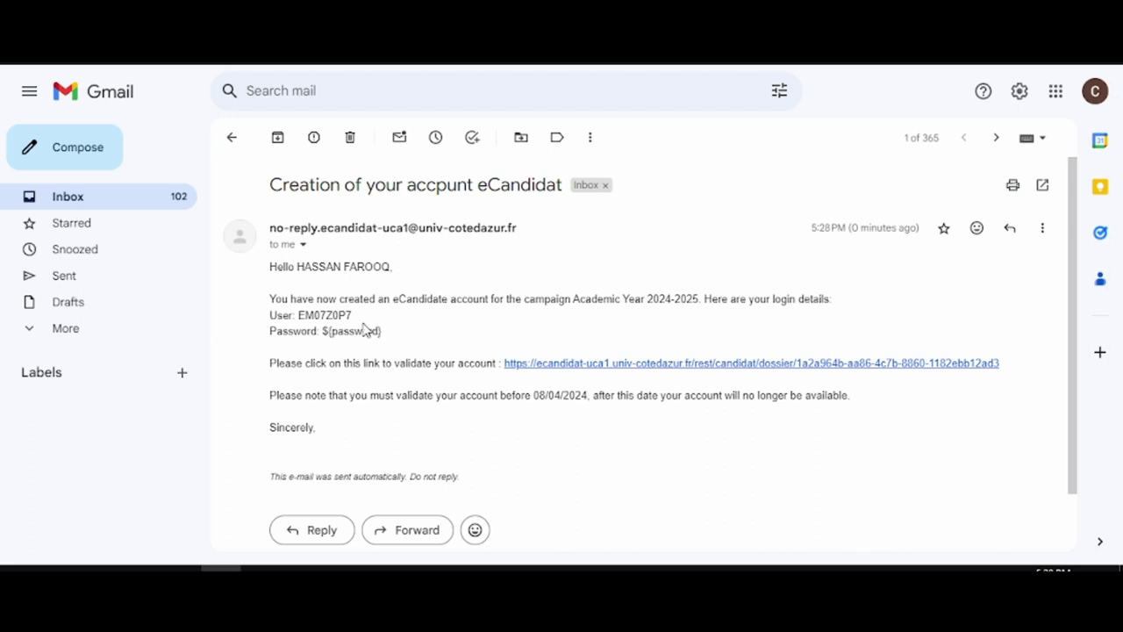
left_click(619, 363)
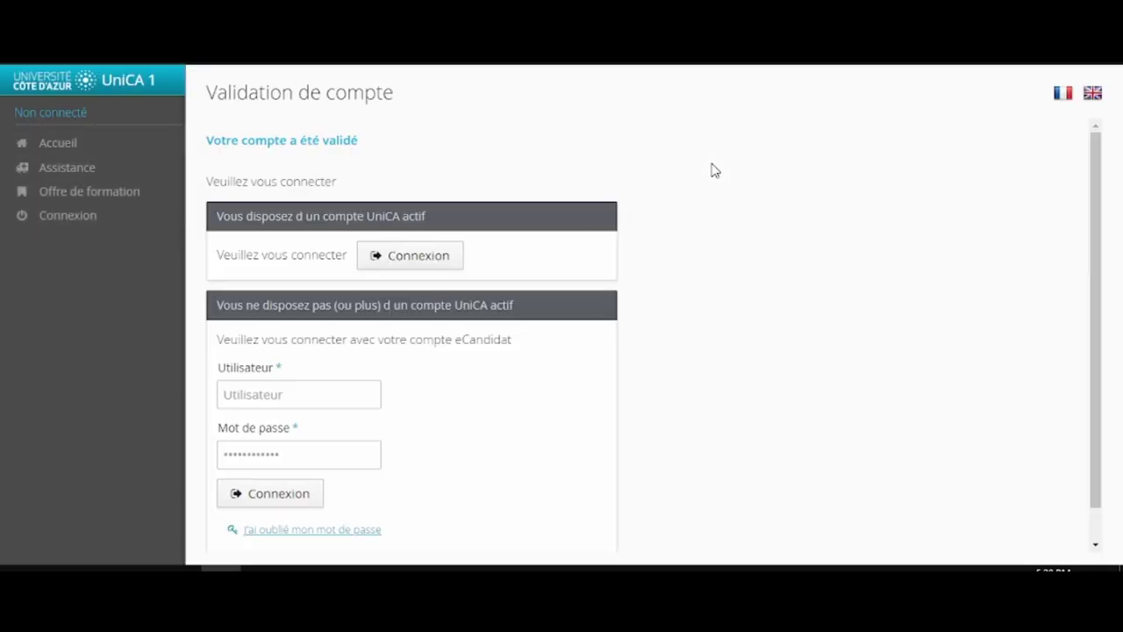
left_click(1093, 94)
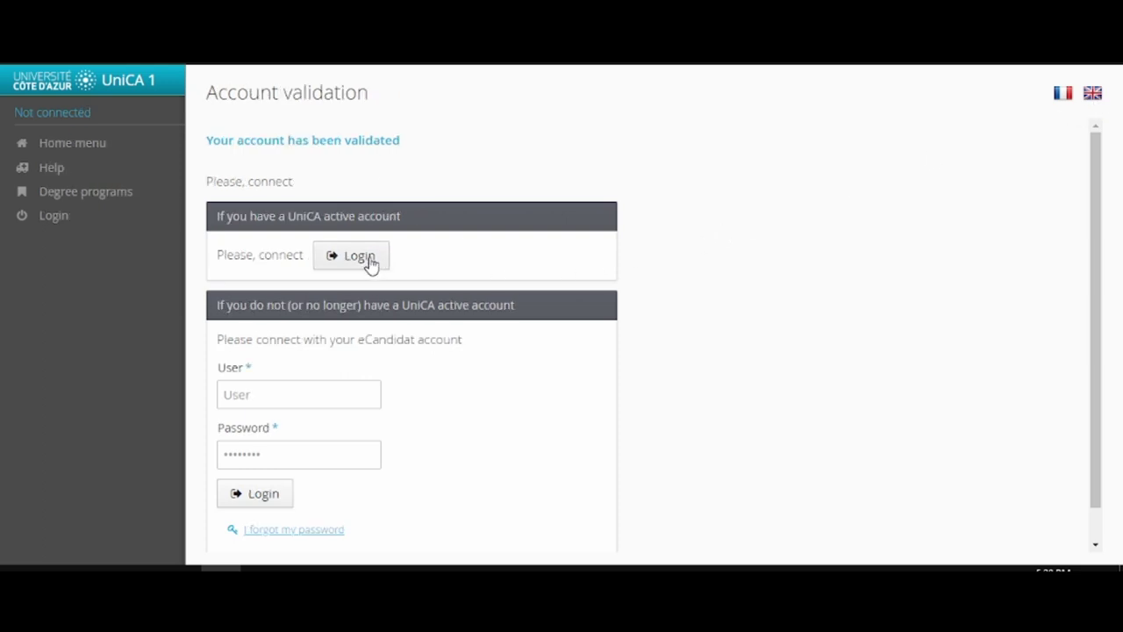
- Copy the user ID from the account creation e-mail into the User field of the eCandidat account login
scroll(334, 405, "down", 1)
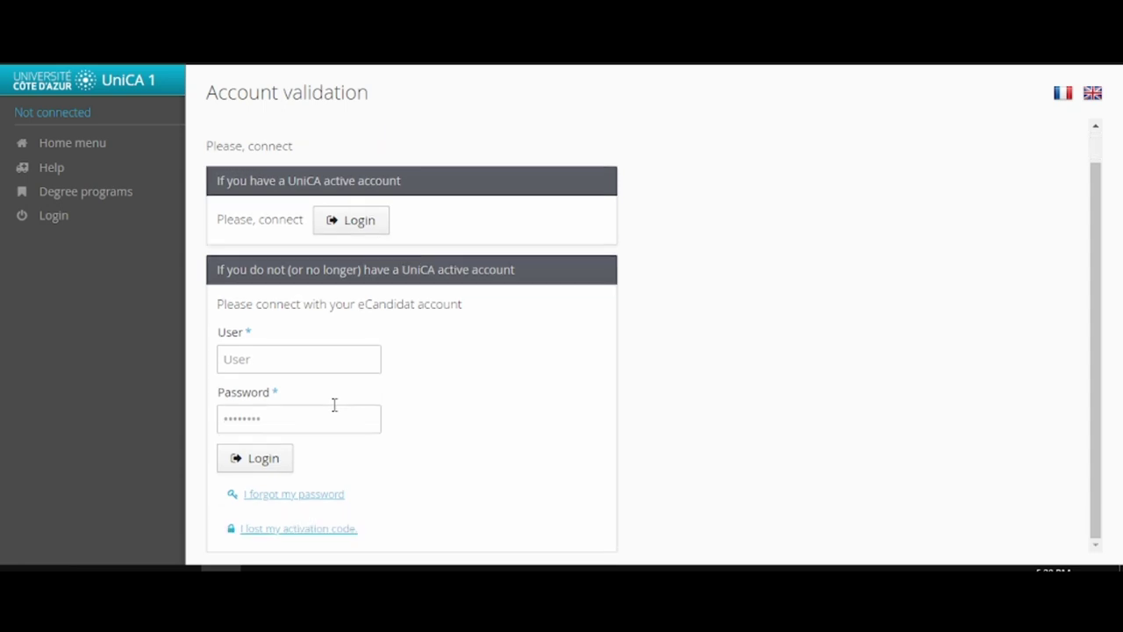
key("ctrl+Tab")
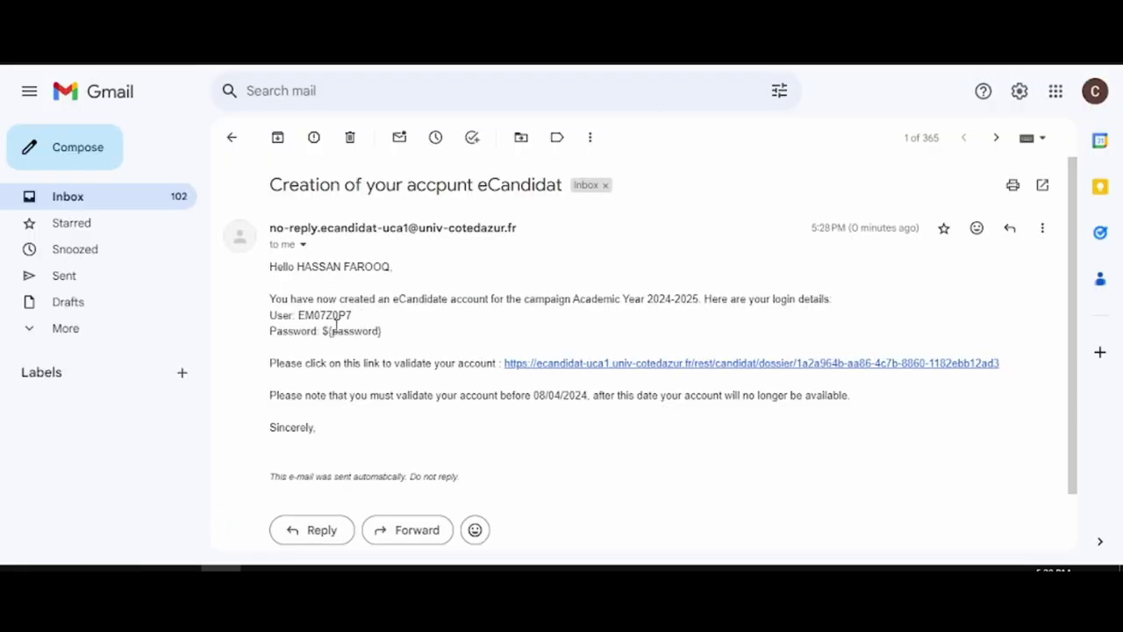
left_click_drag(353, 315, 300, 319)
key("ctrl+c")
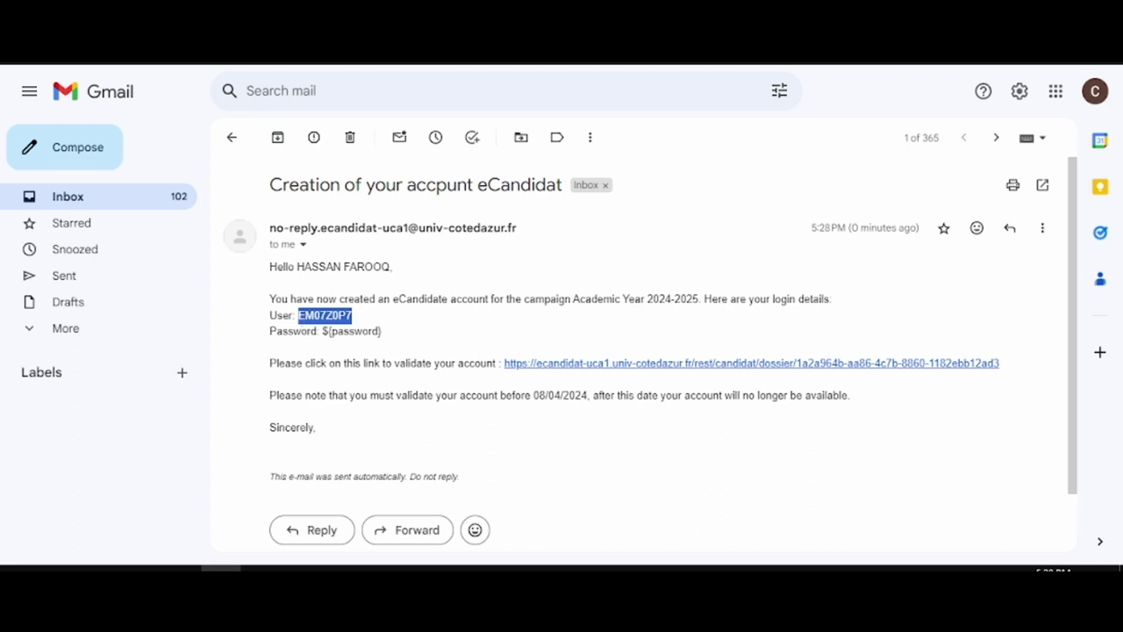
key("ctrl+Tab")
left_click(243, 360)
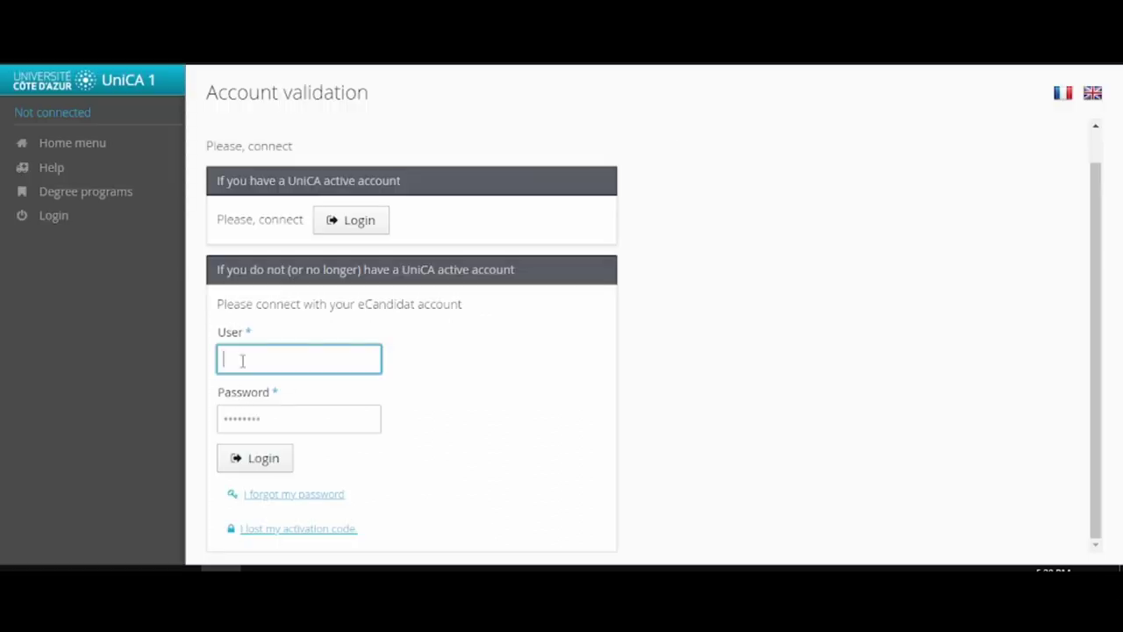
key("ctrl+v")
- Check the password line in the e-mail, enter the account password in the eCandidat login and log in
key("ctrl+Tab")
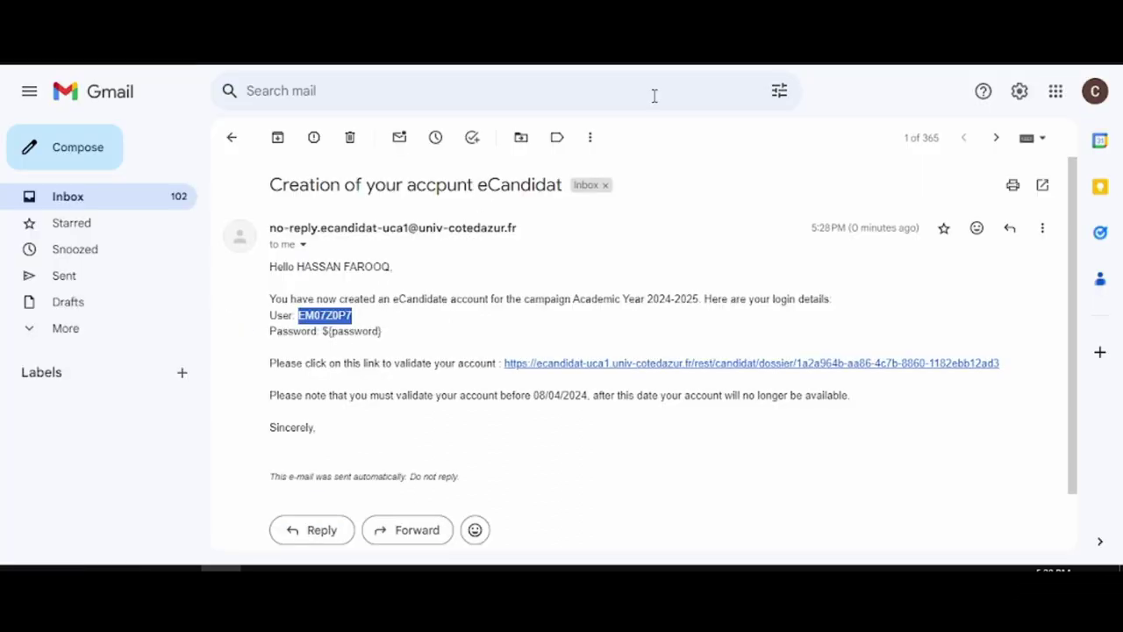
left_click_drag(382, 332, 322, 331)
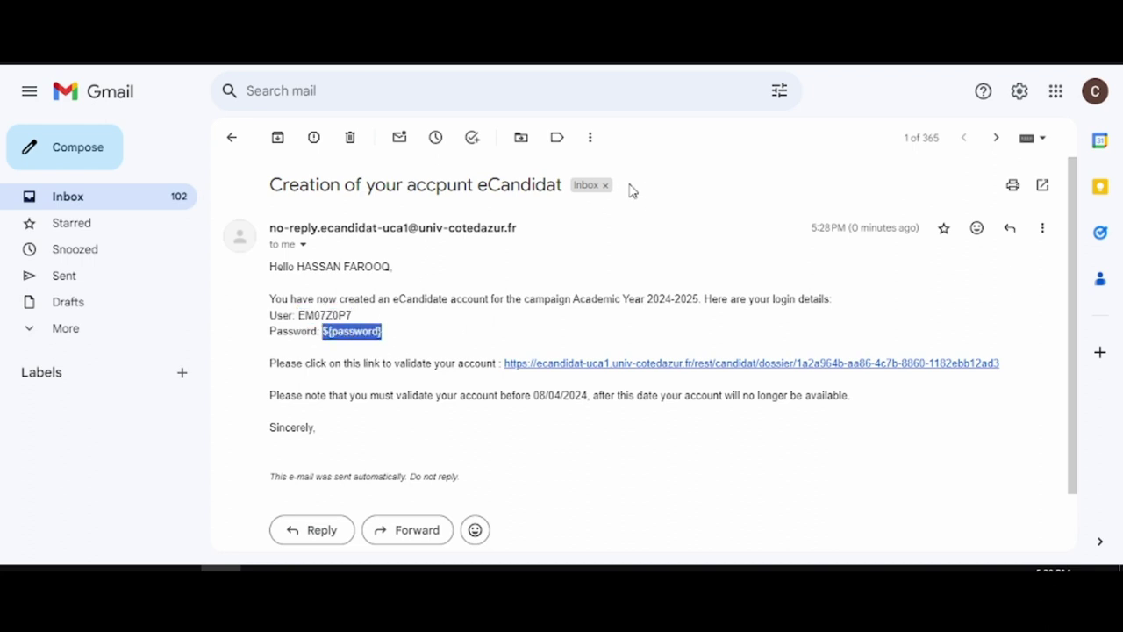
key("alt+Tab")
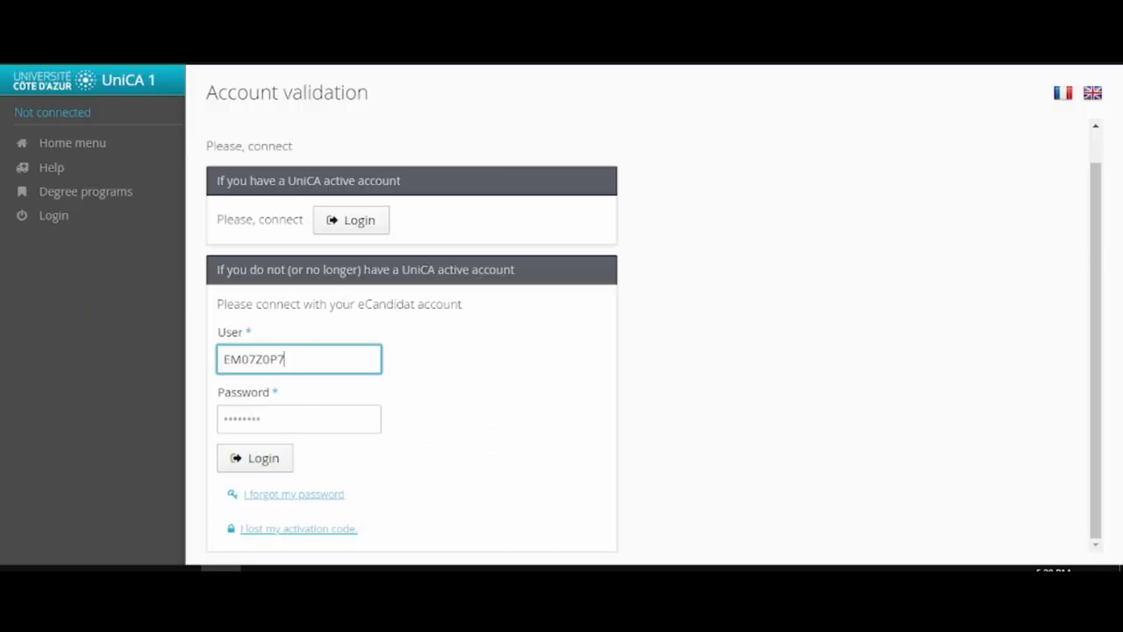
left_click(251, 423)
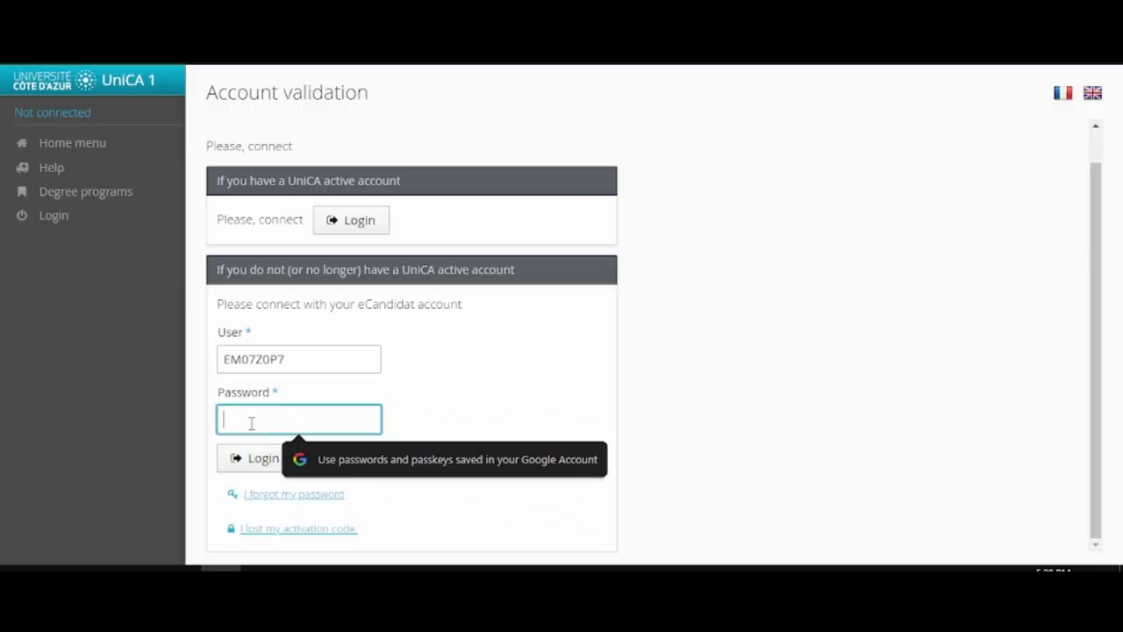
type("********")
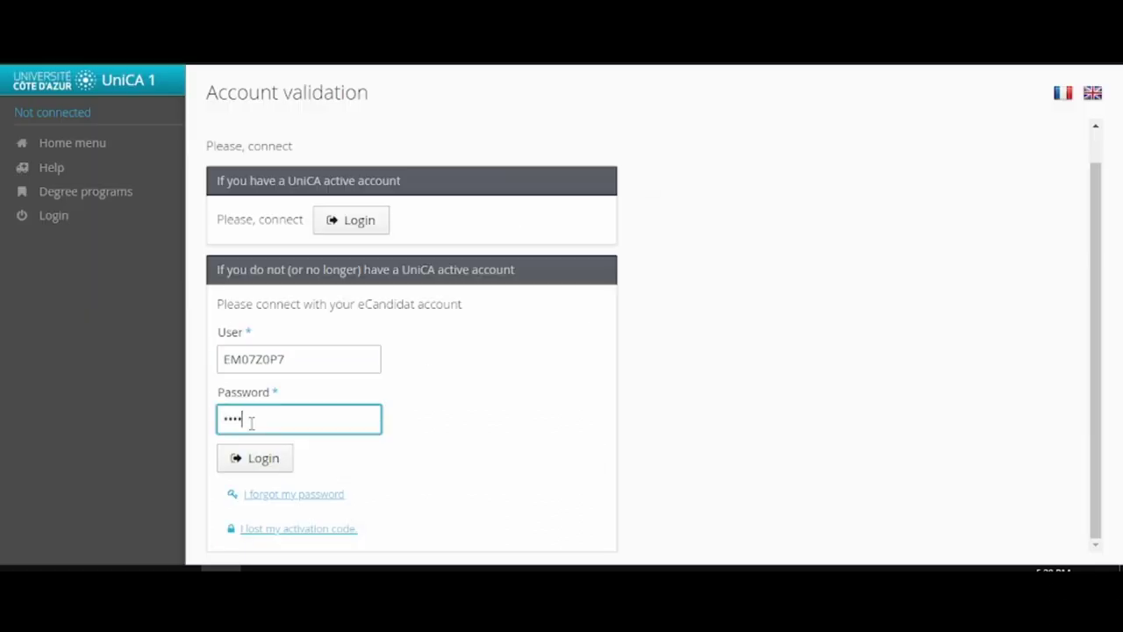
type("******")
left_click(241, 454)
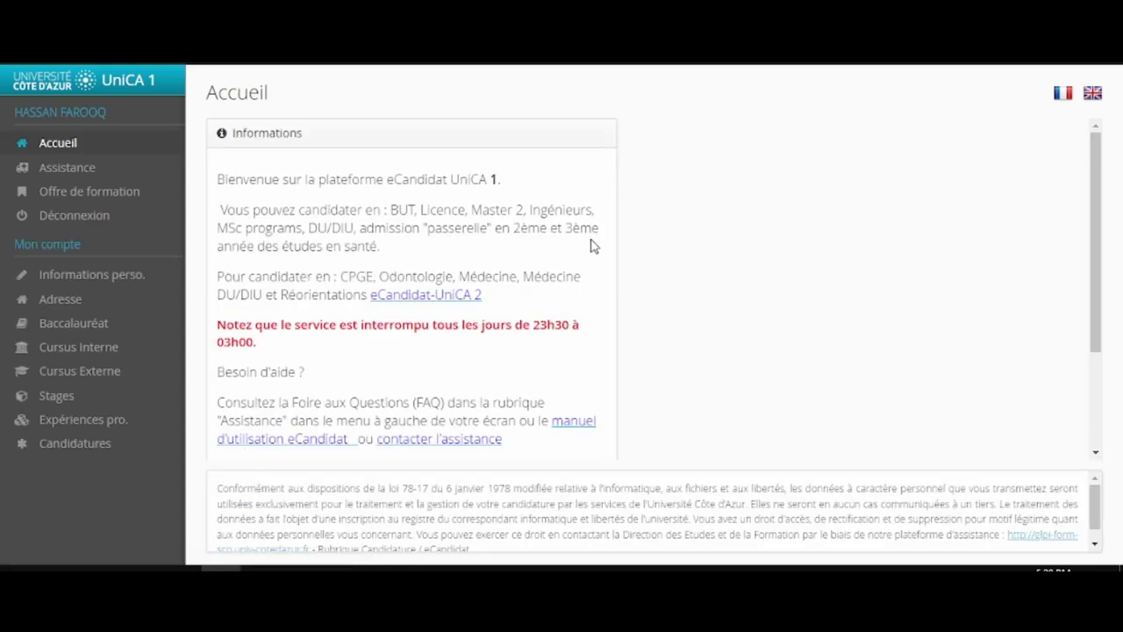
- Display the platform in English and begin entering personal information with the nationality PAKISTANAIS(E), leaving the INE empty
left_click(1093, 94)
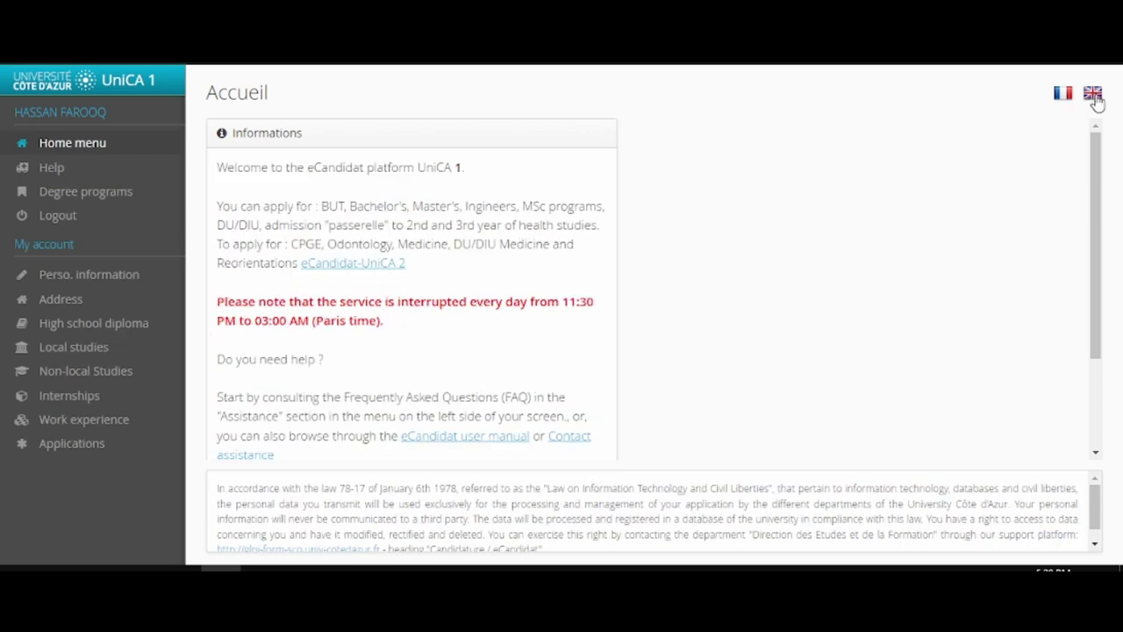
left_click(46, 279)
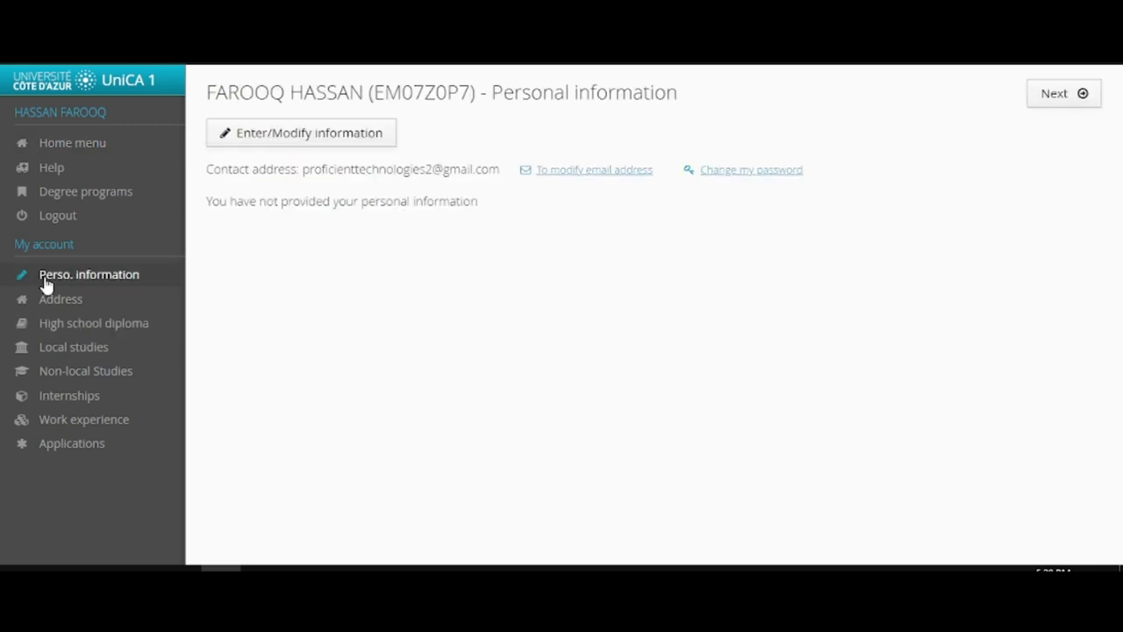
left_click(312, 141)
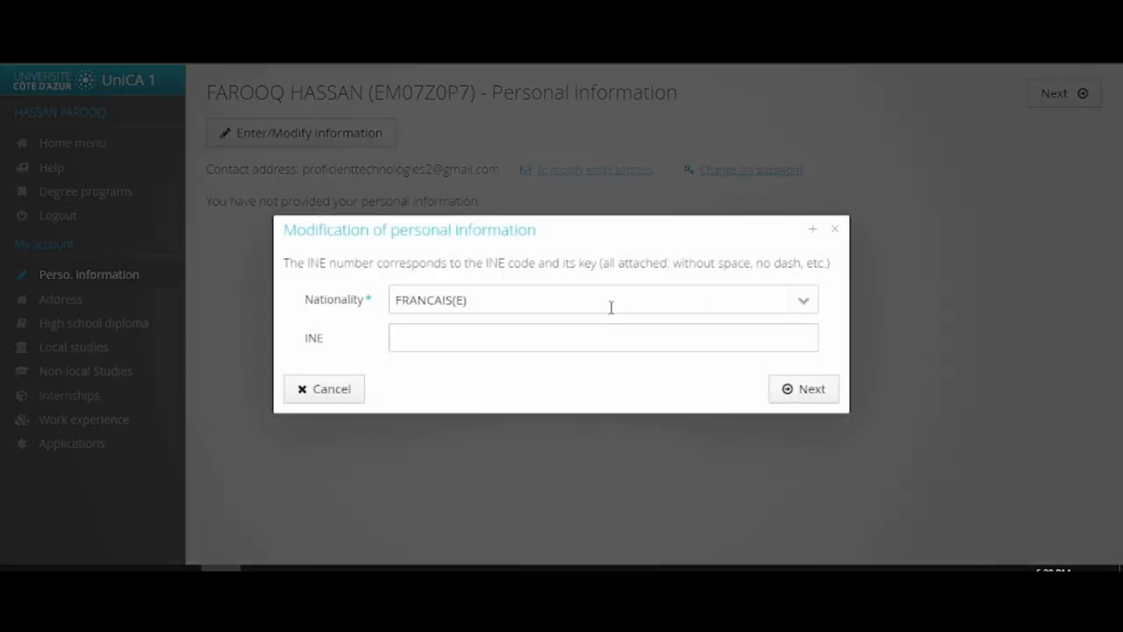
left_click(611, 305)
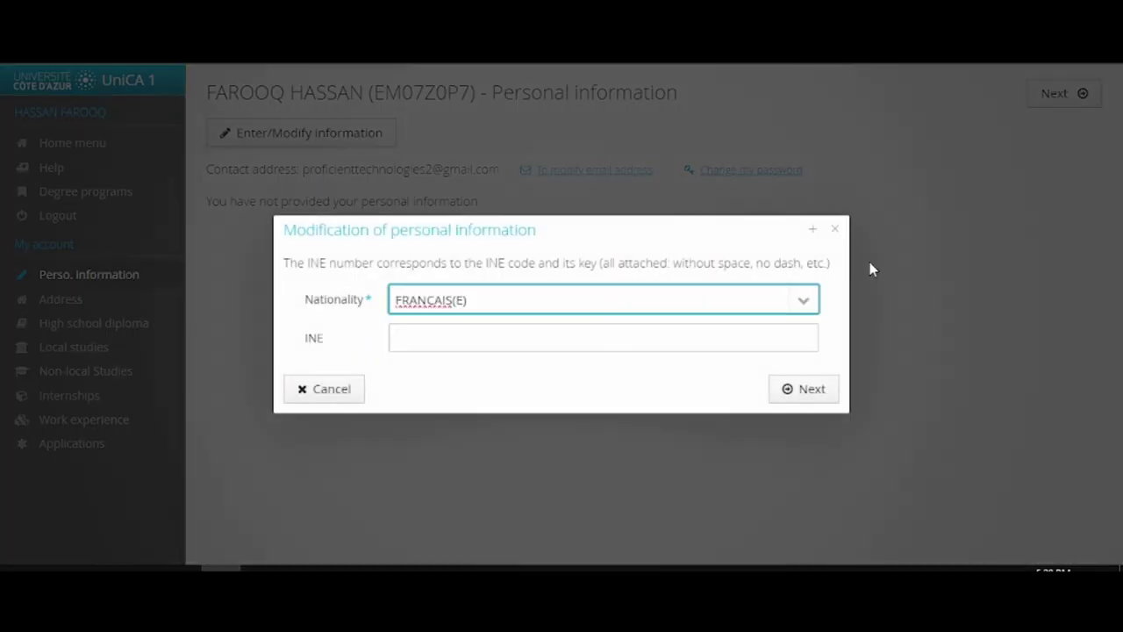
left_click(802, 303)
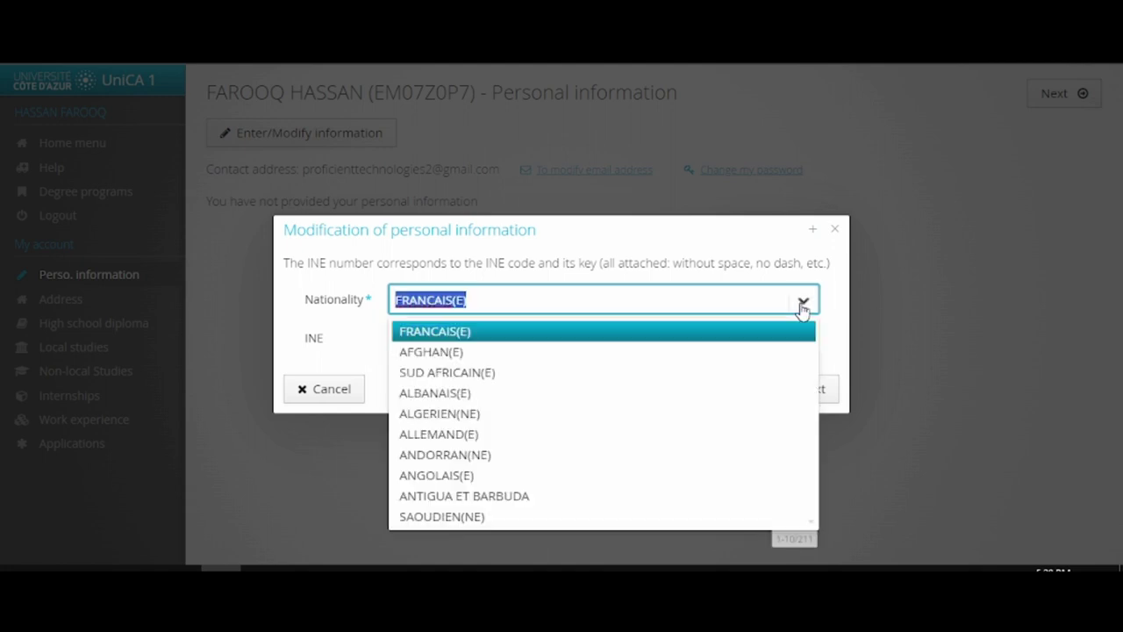
type("paki")
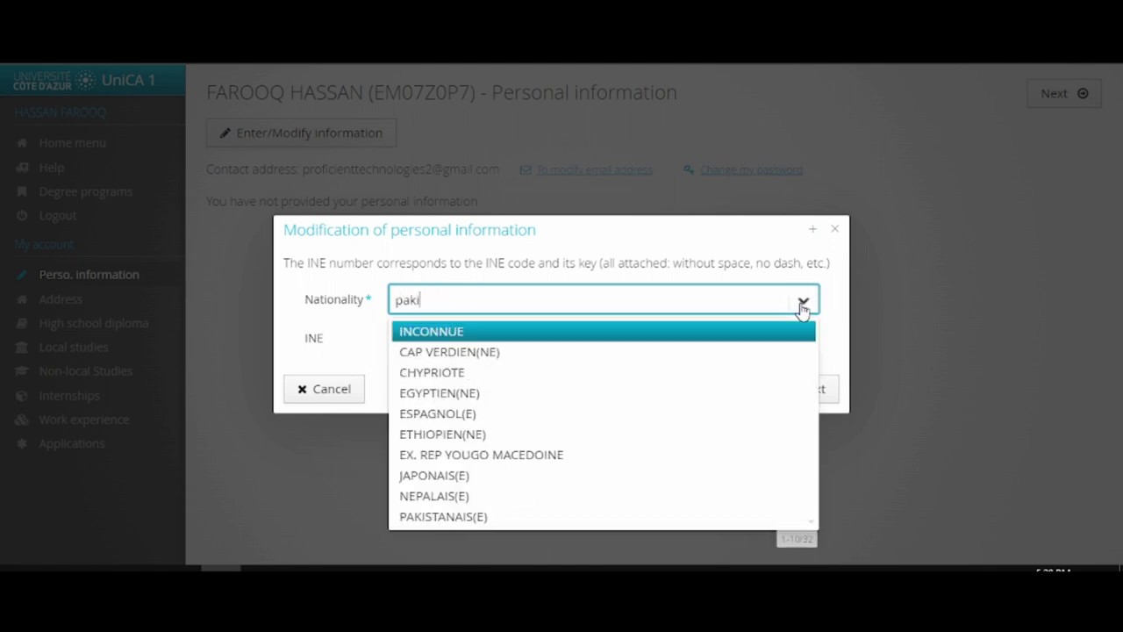
left_click(564, 340)
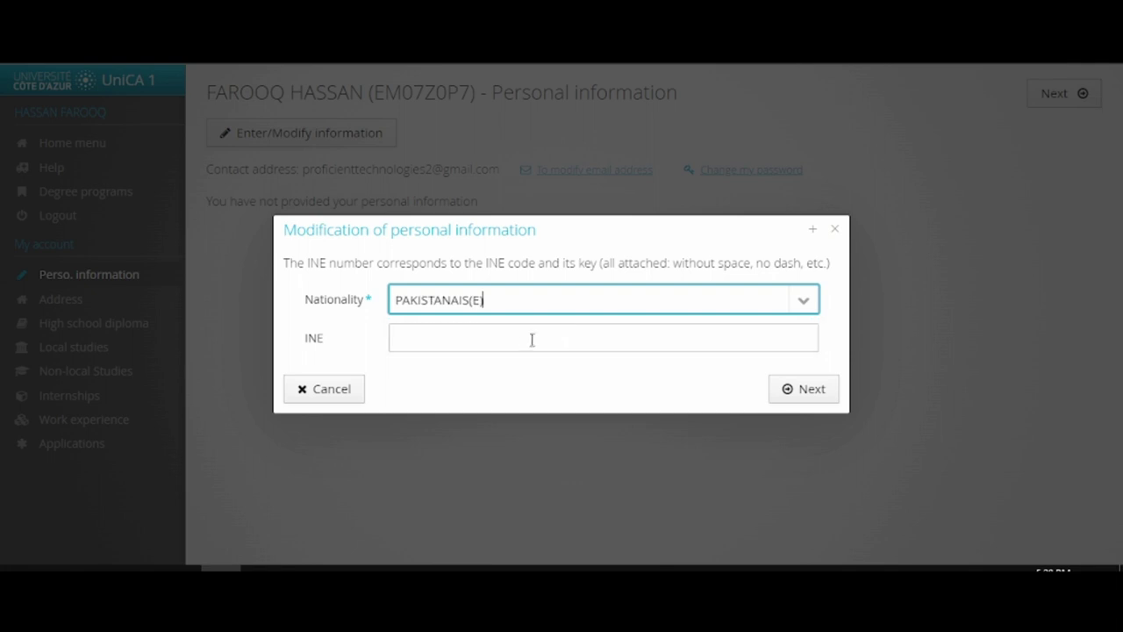
left_click(823, 392)
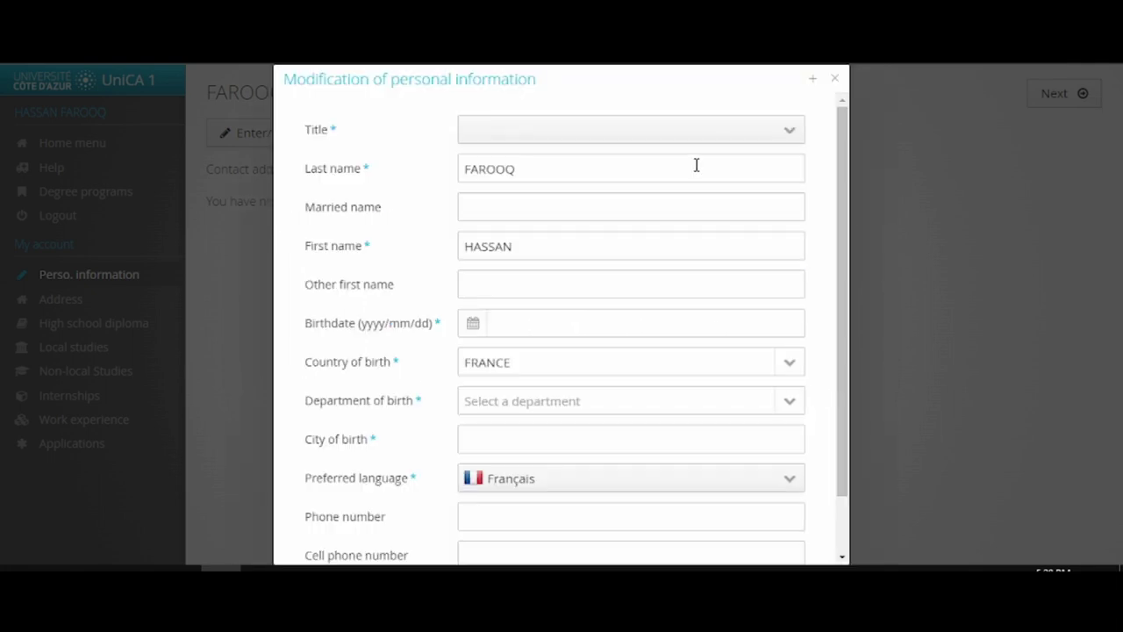
- Set the applicant's title to M. in the personal information form
left_click(669, 142)
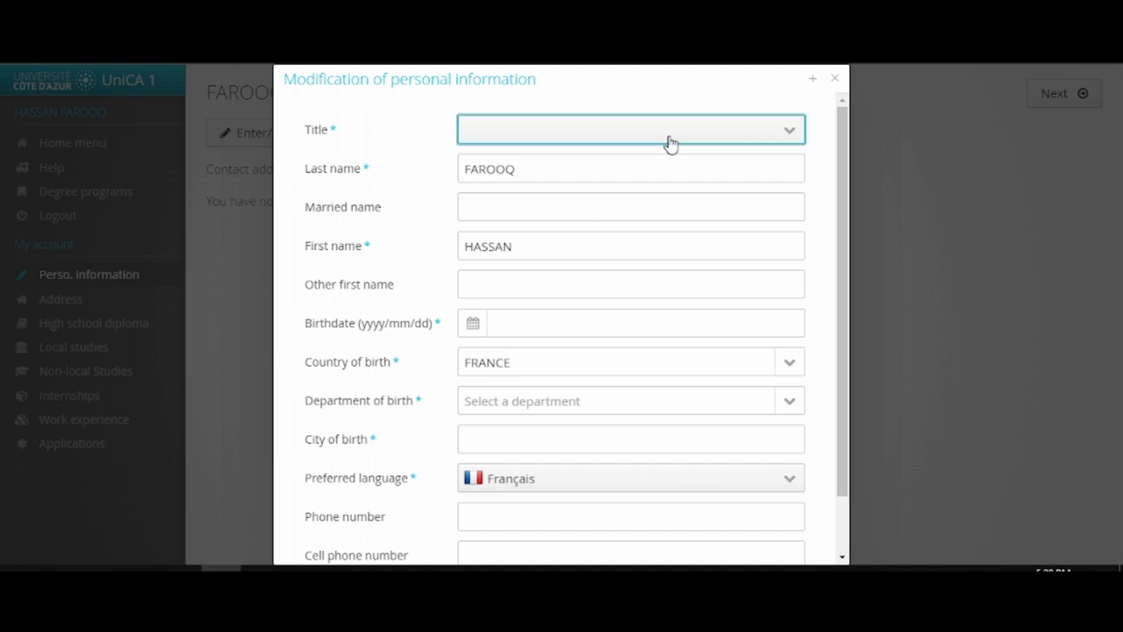
left_click(729, 139)
left_click(626, 167)
- Try to enter the applicant's date of birth as text in the Birthdate field
scroll(604, 232, "down", 1)
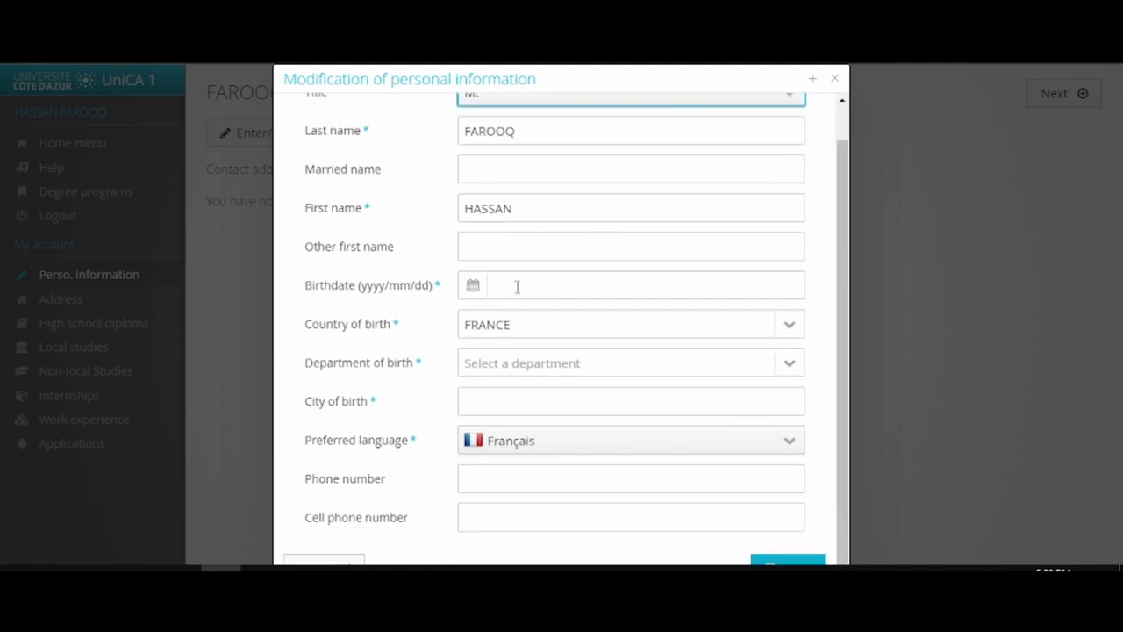
left_click(473, 287)
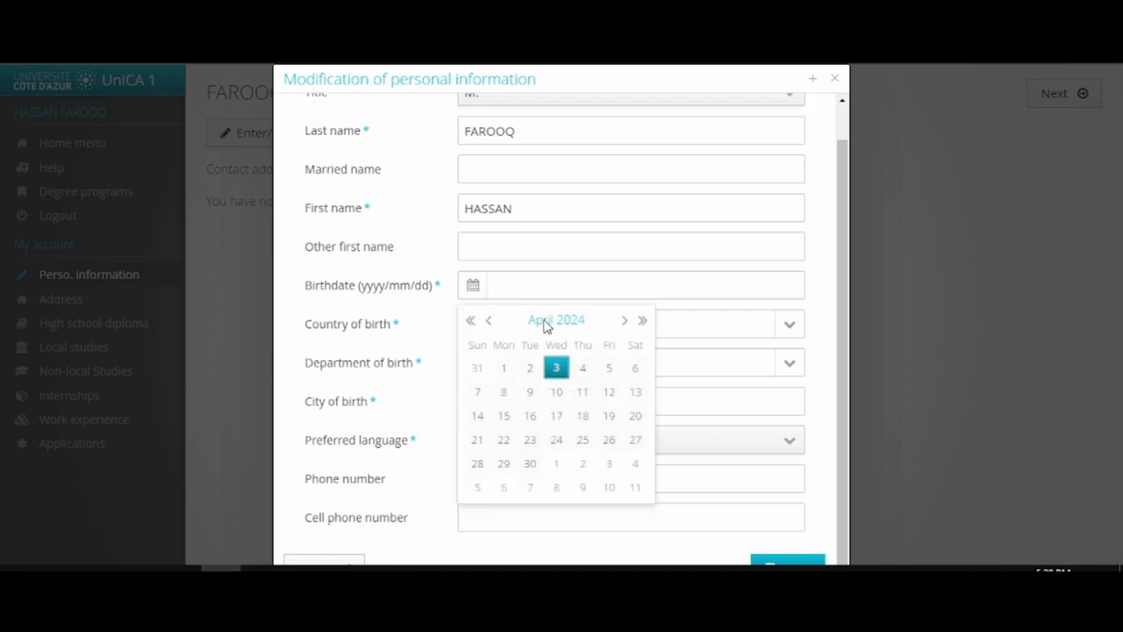
left_click(470, 321)
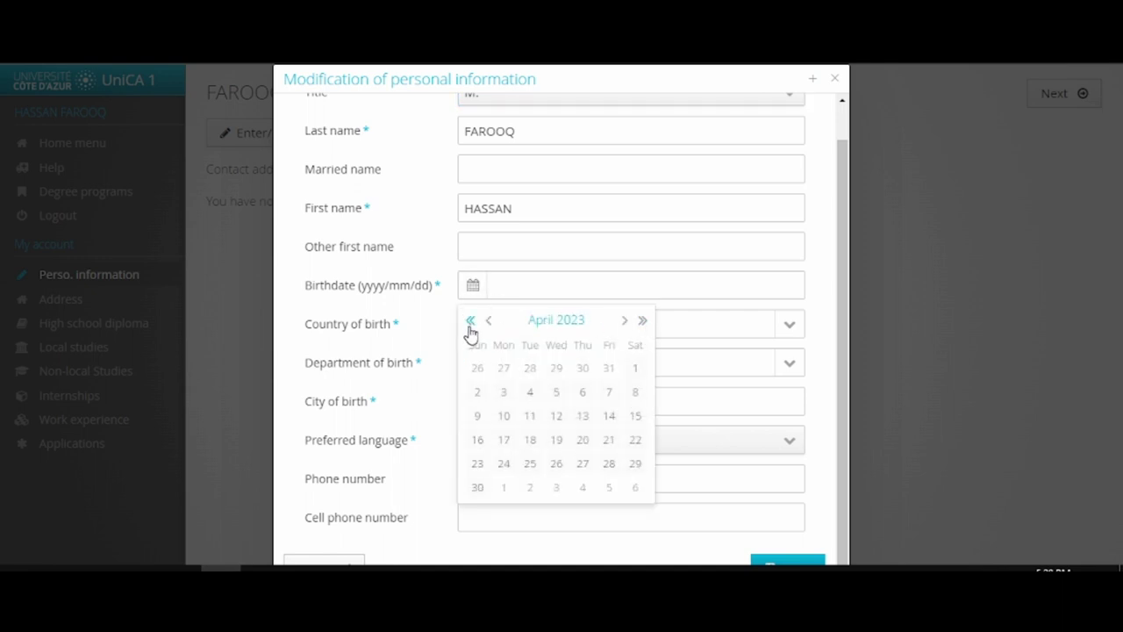
left_click(572, 286)
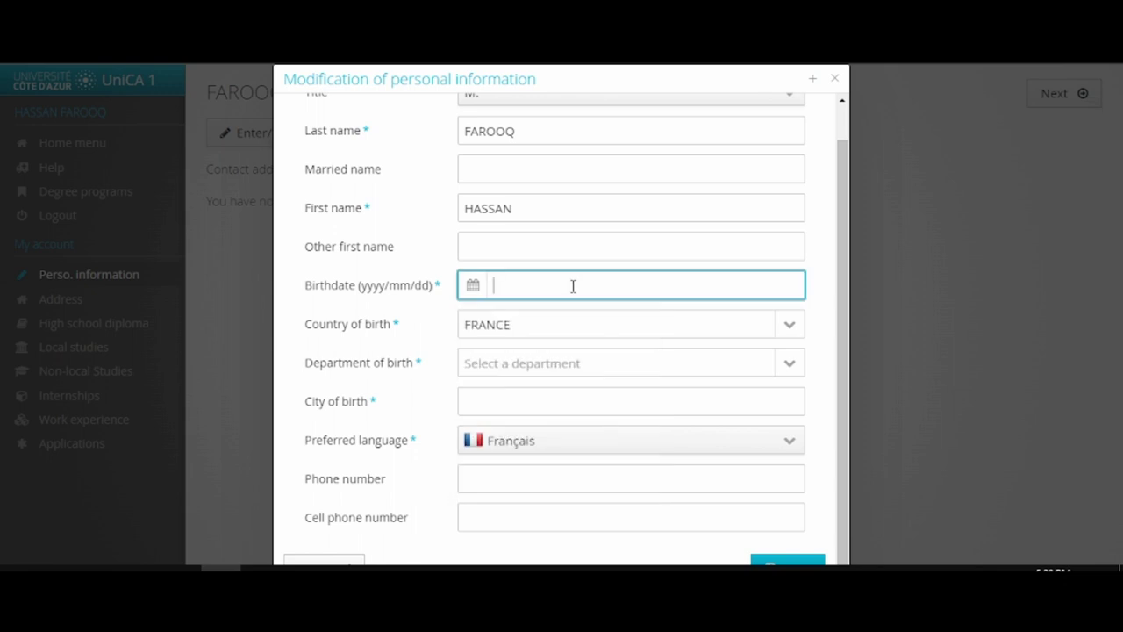
type("011/20")
key("BackSpace")
key("BackSpace")
type("/01/2000")
- Set the country of birth to PAKISTAN
left_click(525, 323)
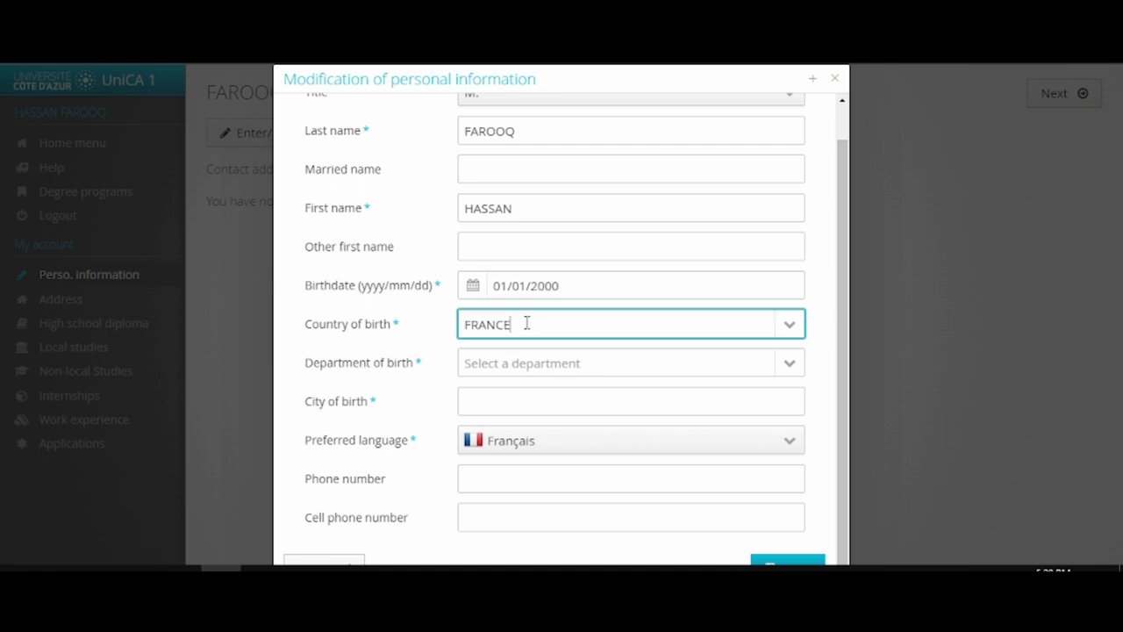
left_click(790, 326)
type("p")
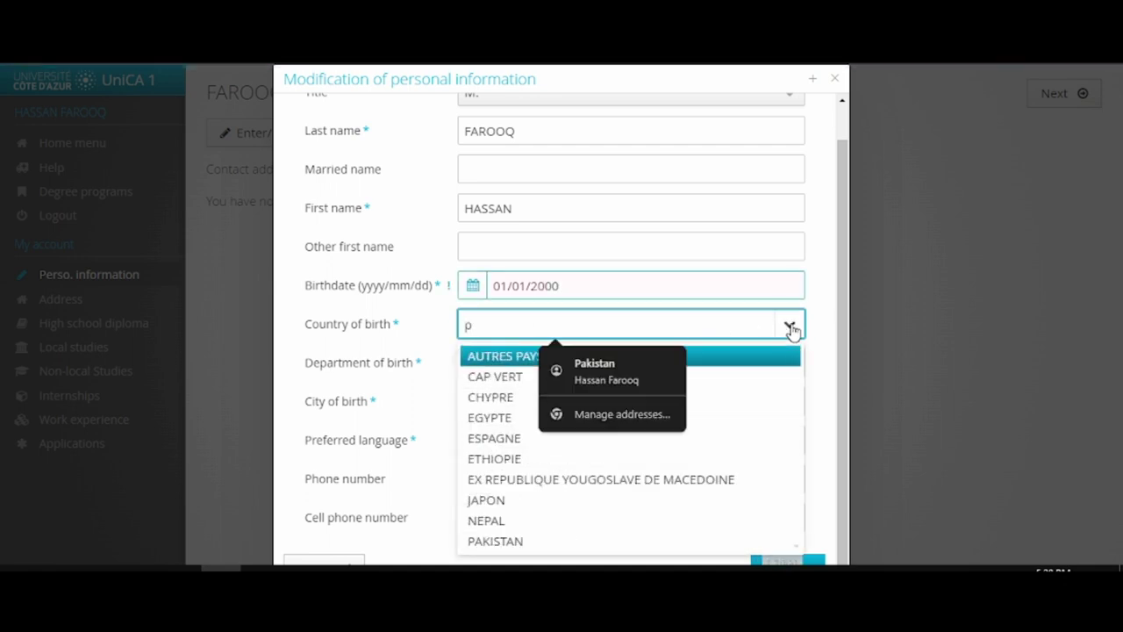
type("aki")
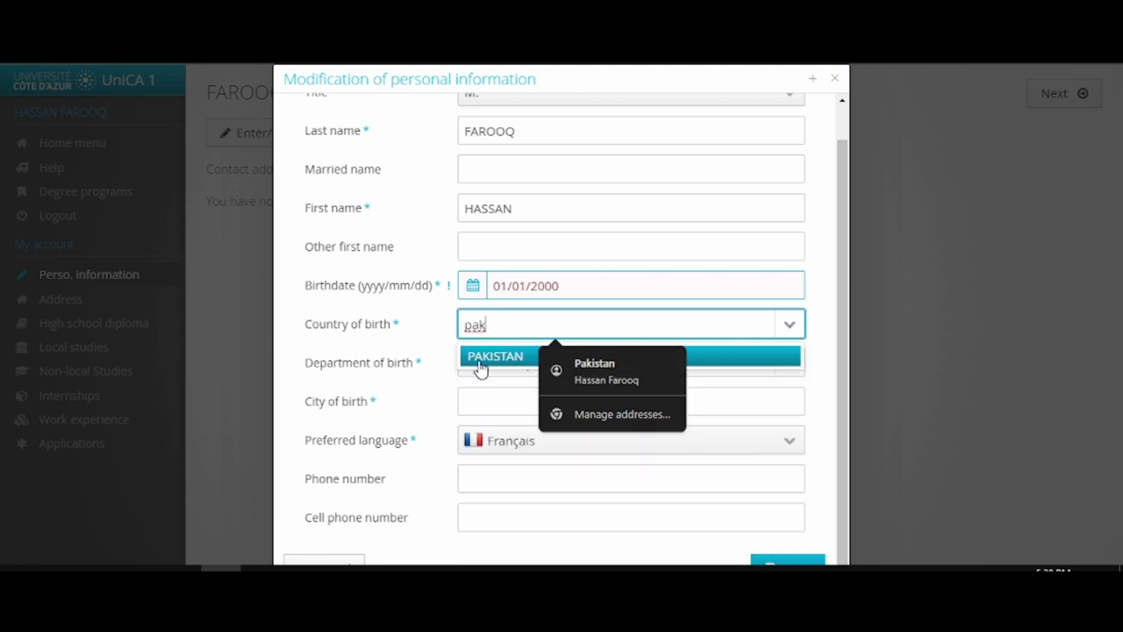
left_click(481, 359)
- Fill the city of birth with Islamabad from the browser's saved contact details and set the preferred language to English
left_click(485, 399)
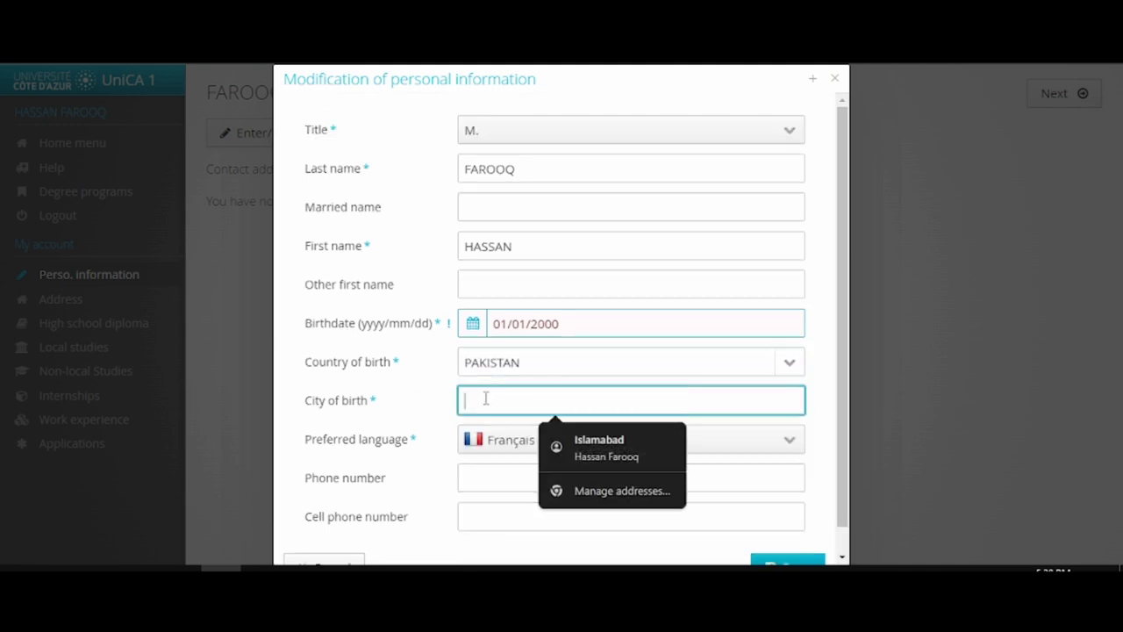
left_click(587, 443)
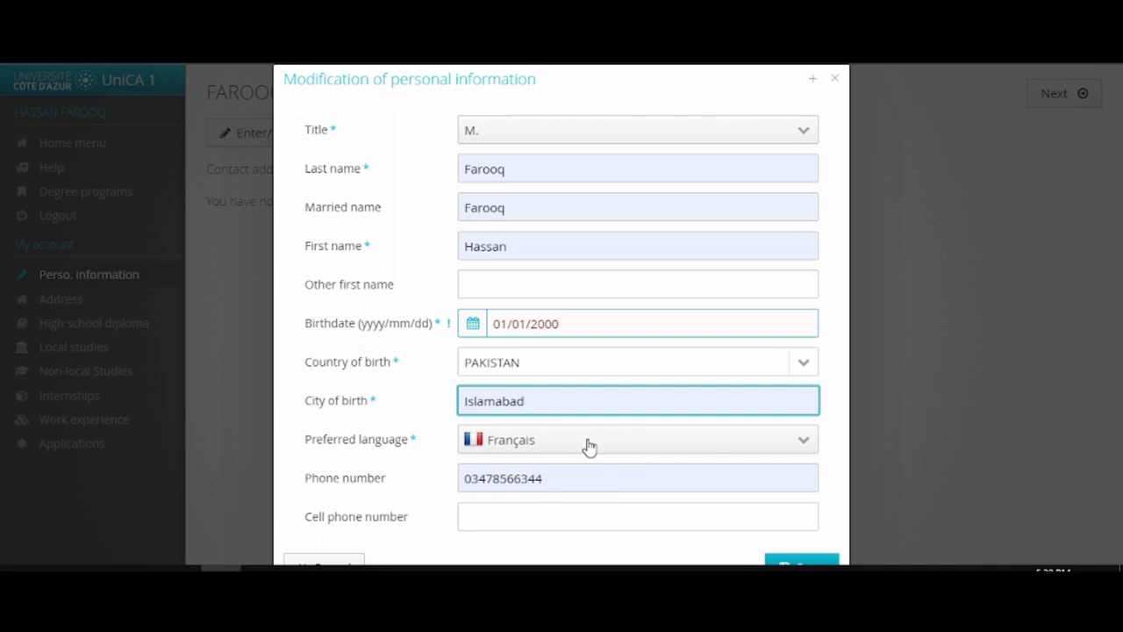
left_click(589, 443)
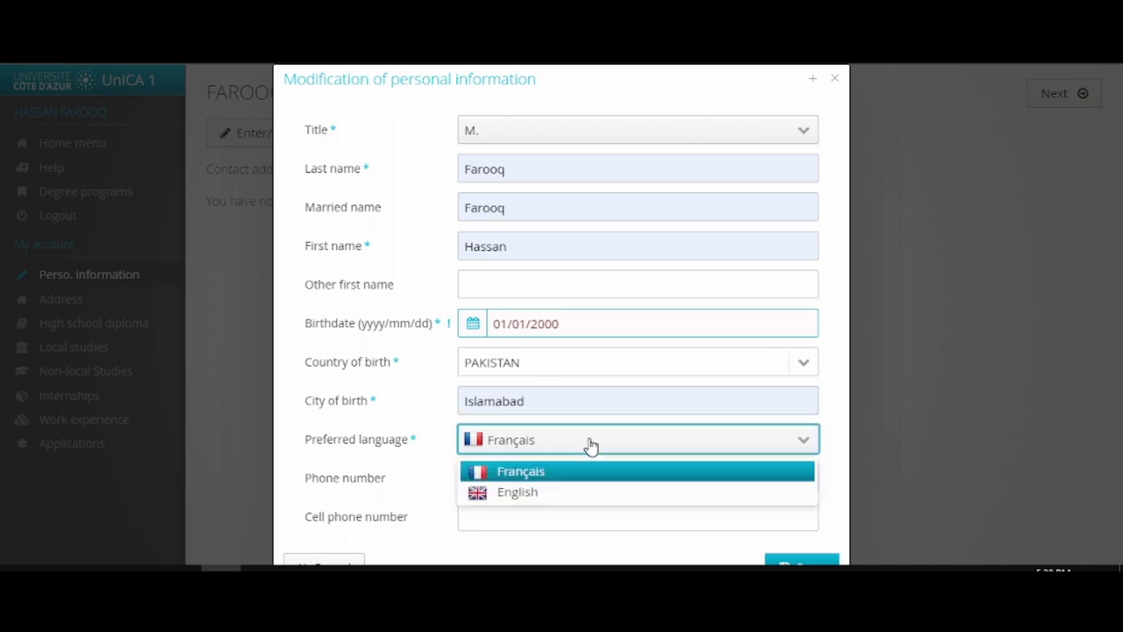
left_click(562, 494)
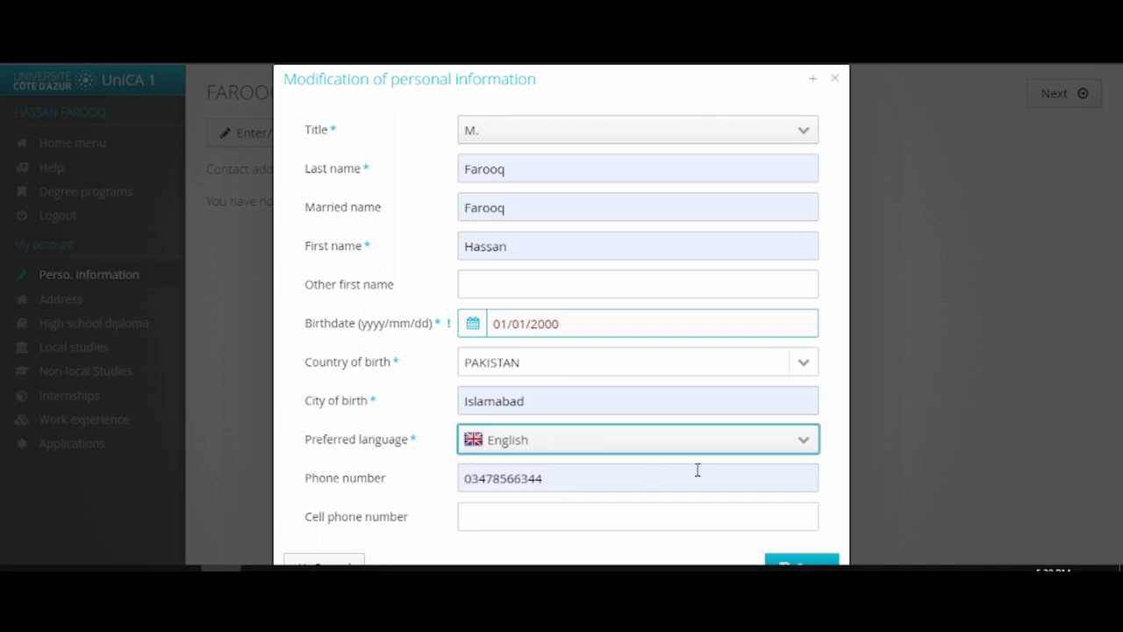
- Try to save the personal information form
left_click(867, 500)
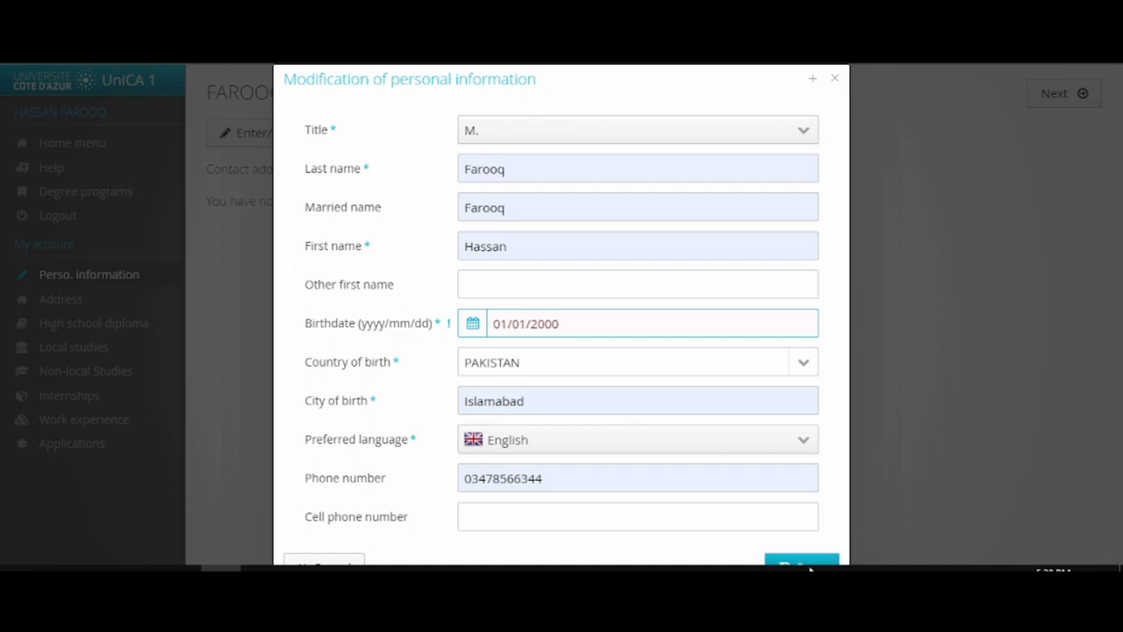
scroll(810, 569, "down", 1)
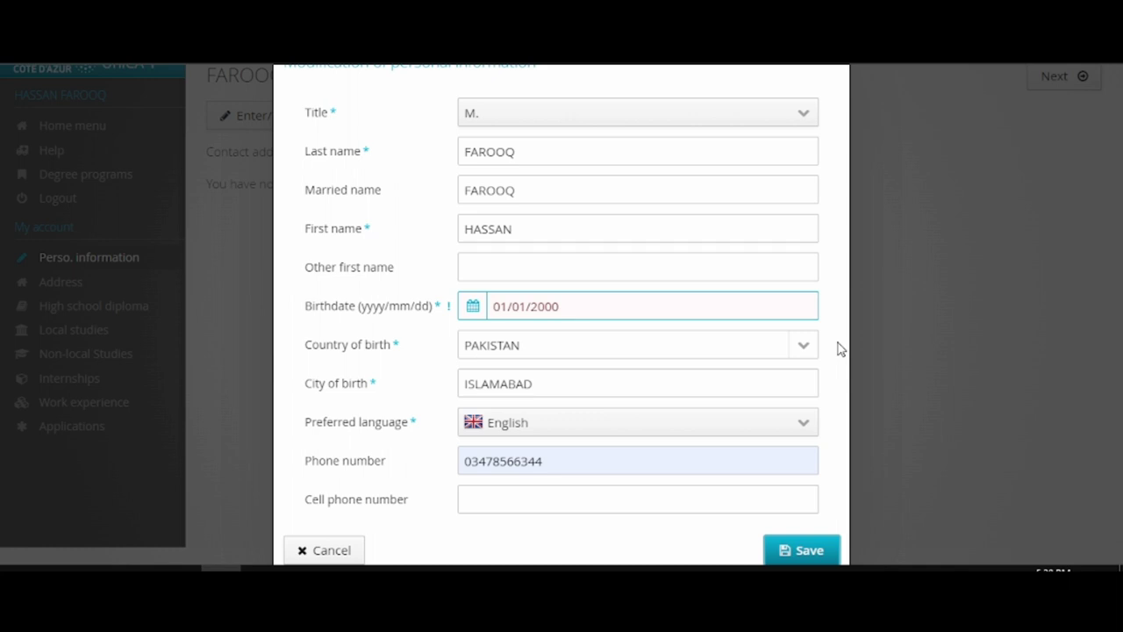
left_click(815, 557)
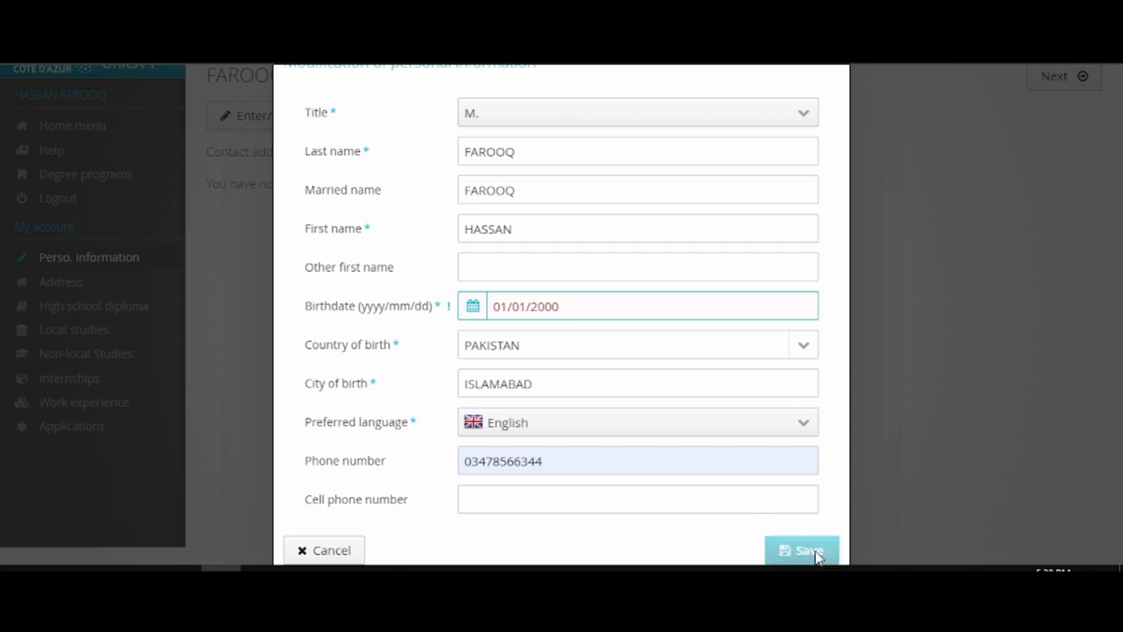
- Pick the applicant's date of birth from the calendar for the Birthdate field, then save and review the personal information
left_click(473, 306)
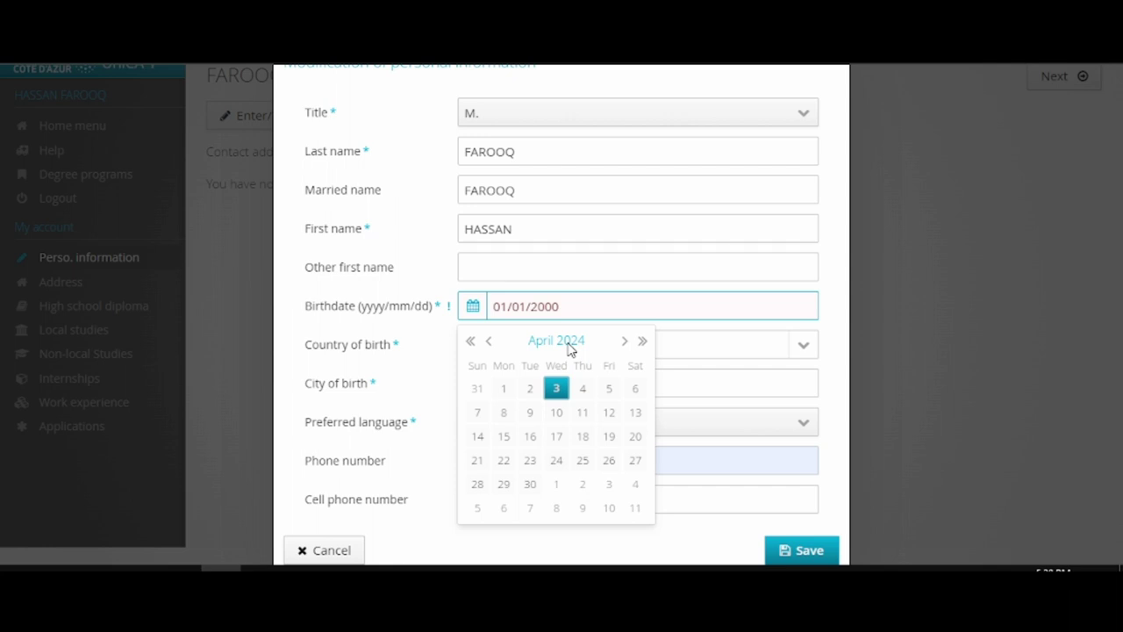
left_click(471, 346)
left_click(471, 346)
left_click(471, 346)
left_click(471, 346)
left_click(471, 346)
left_click(471, 346)
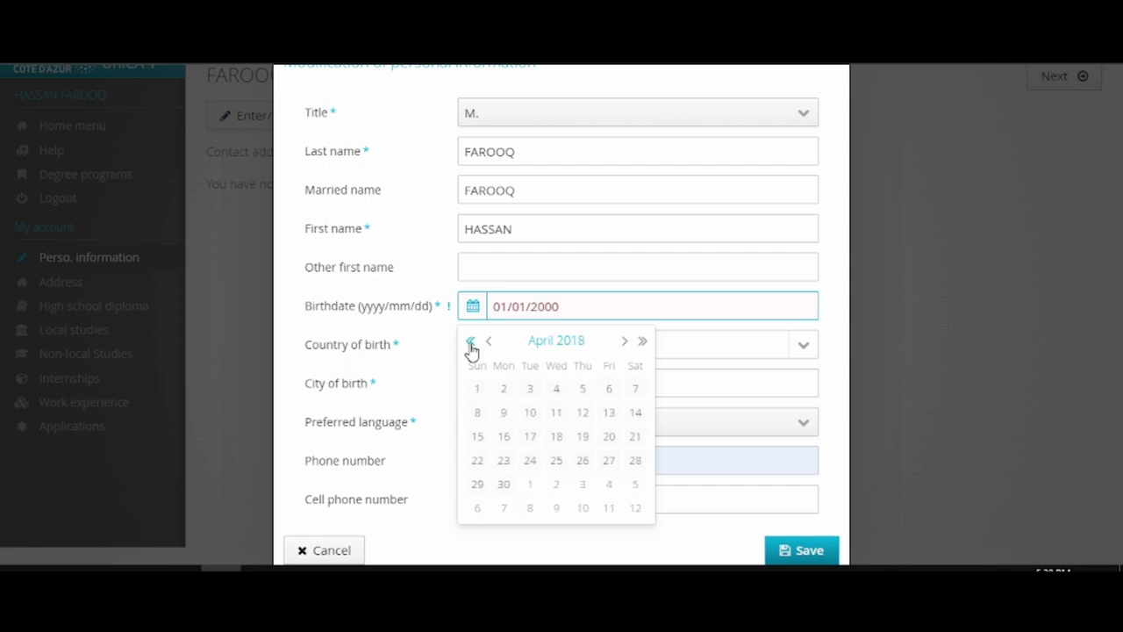
left_click(471, 342)
double_click(471, 341)
double_click(471, 341)
double_click(471, 341)
double_click(471, 341)
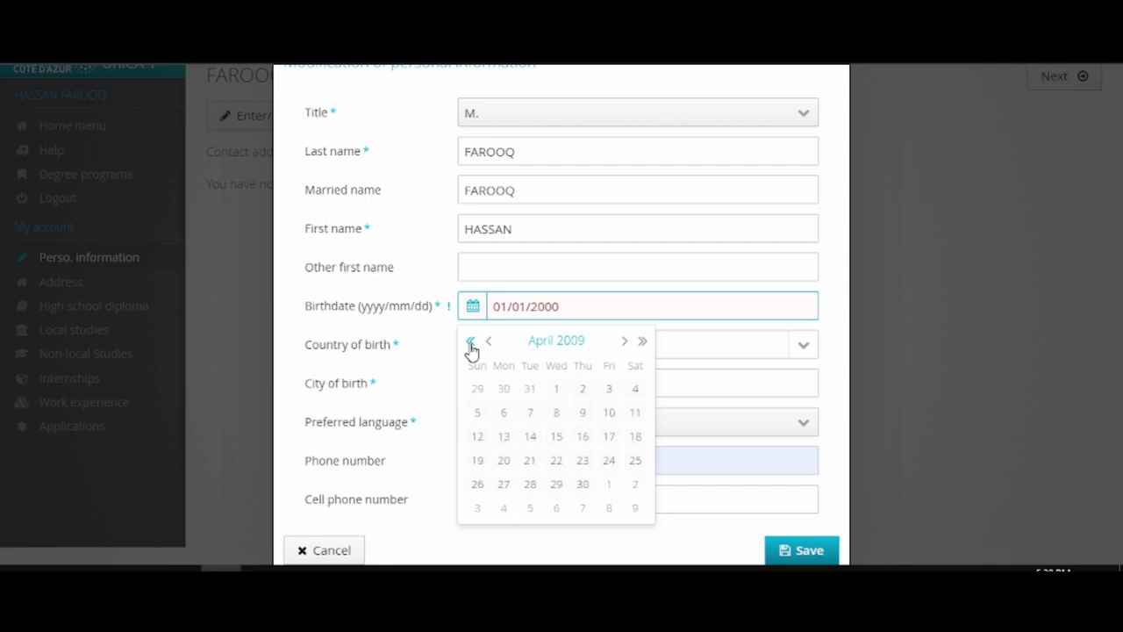
left_click(471, 343)
left_click(471, 342)
double_click(471, 343)
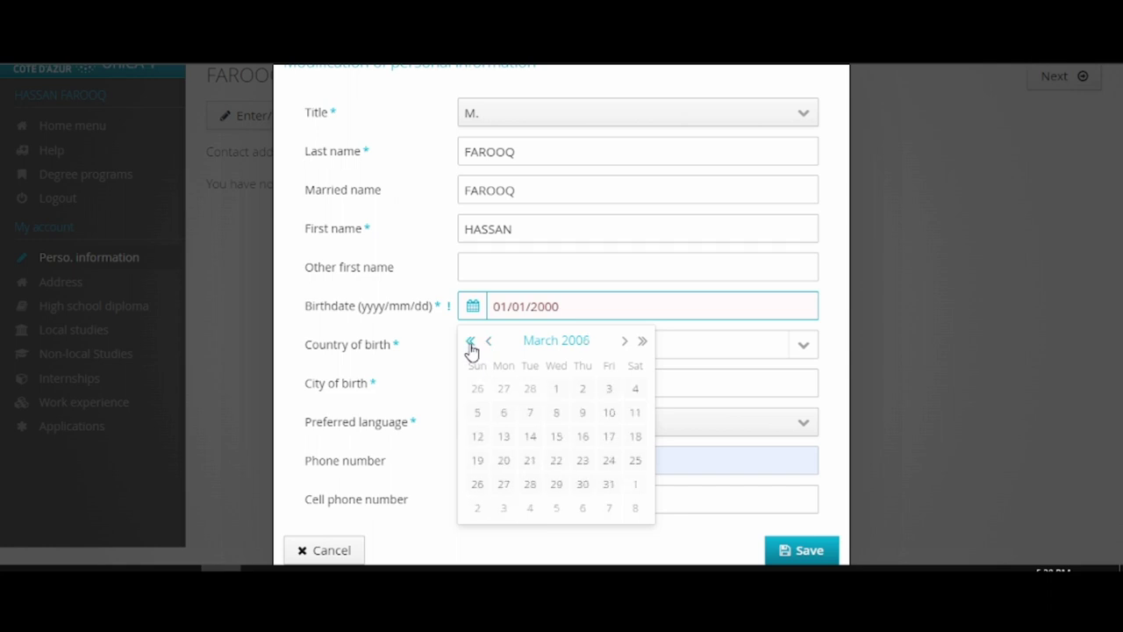
double_click(471, 342)
left_click(471, 342)
left_click(471, 343)
double_click(471, 342)
left_click(471, 342)
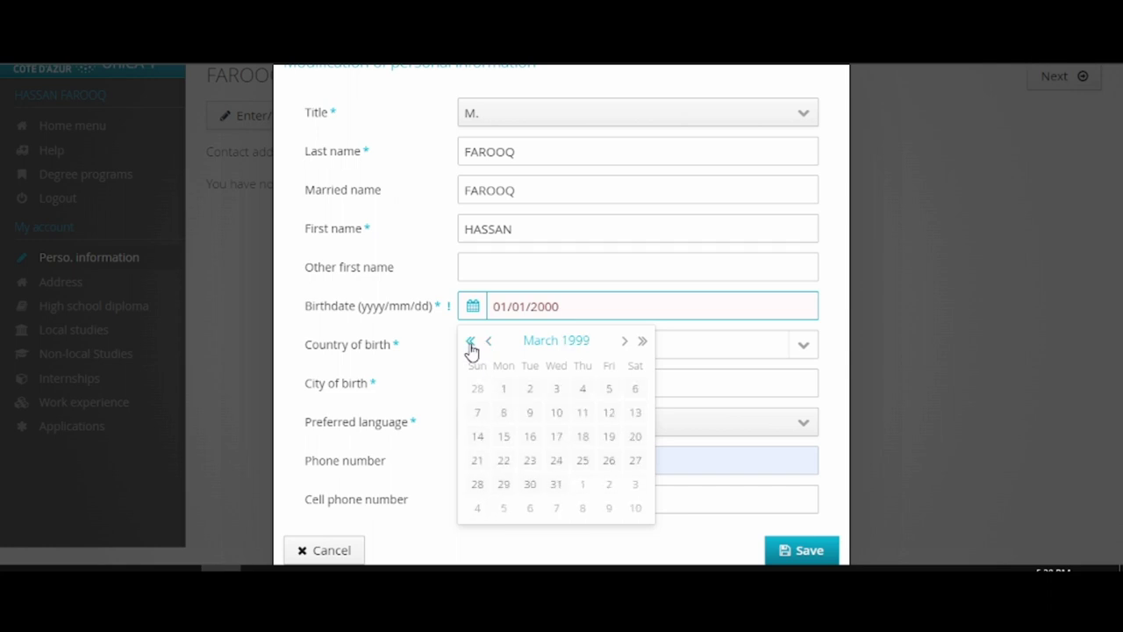
left_click(643, 341)
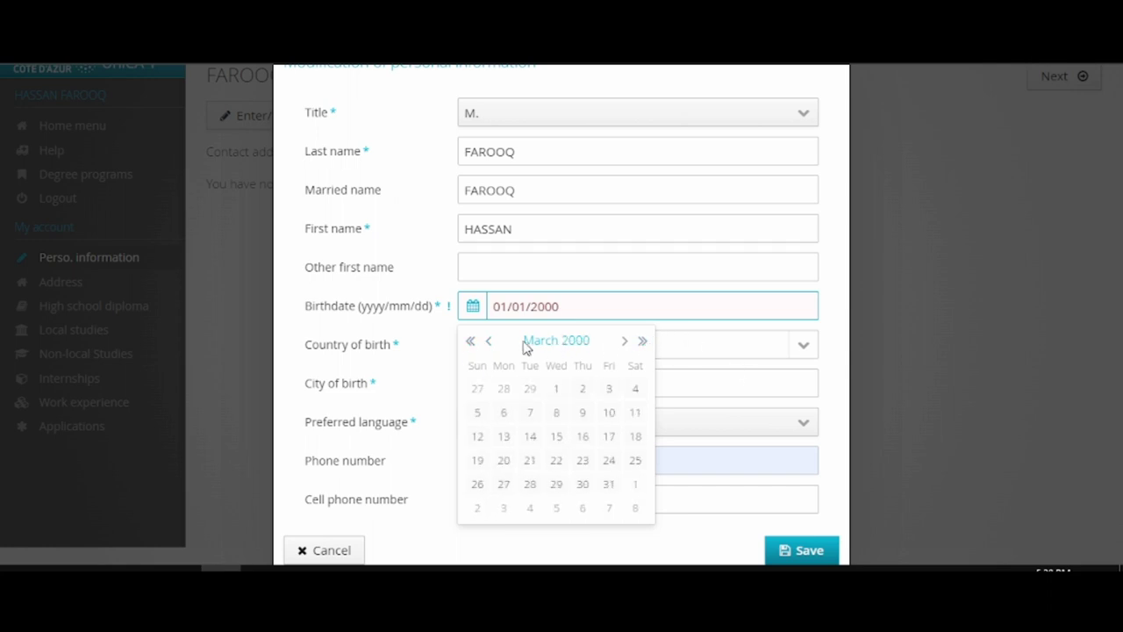
double_click(489, 342)
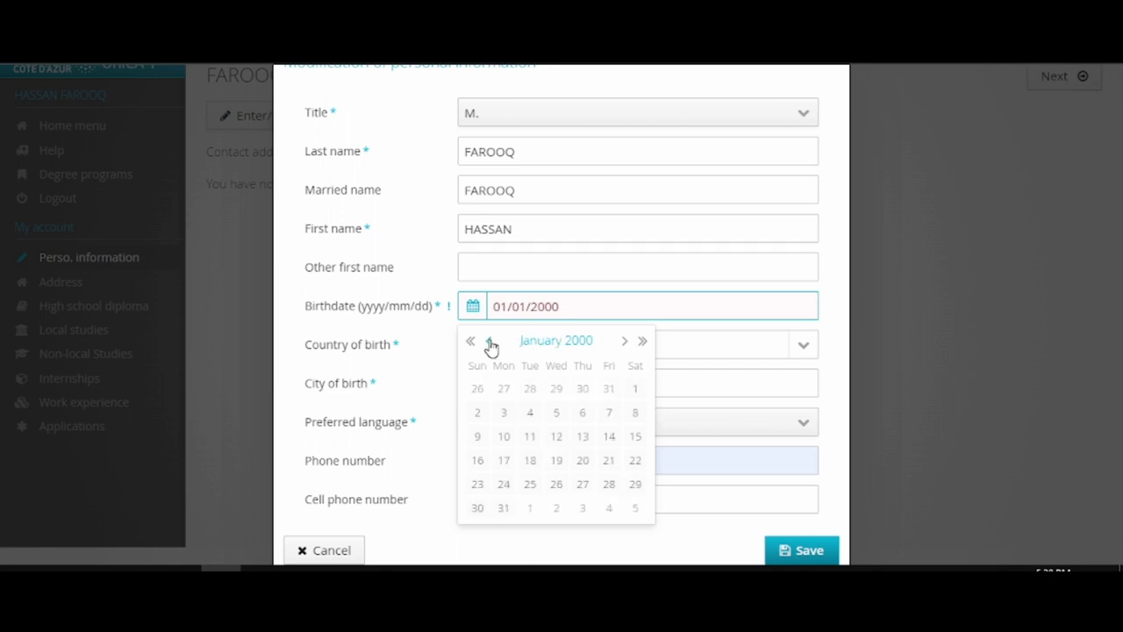
left_click(632, 389)
left_click(801, 551)
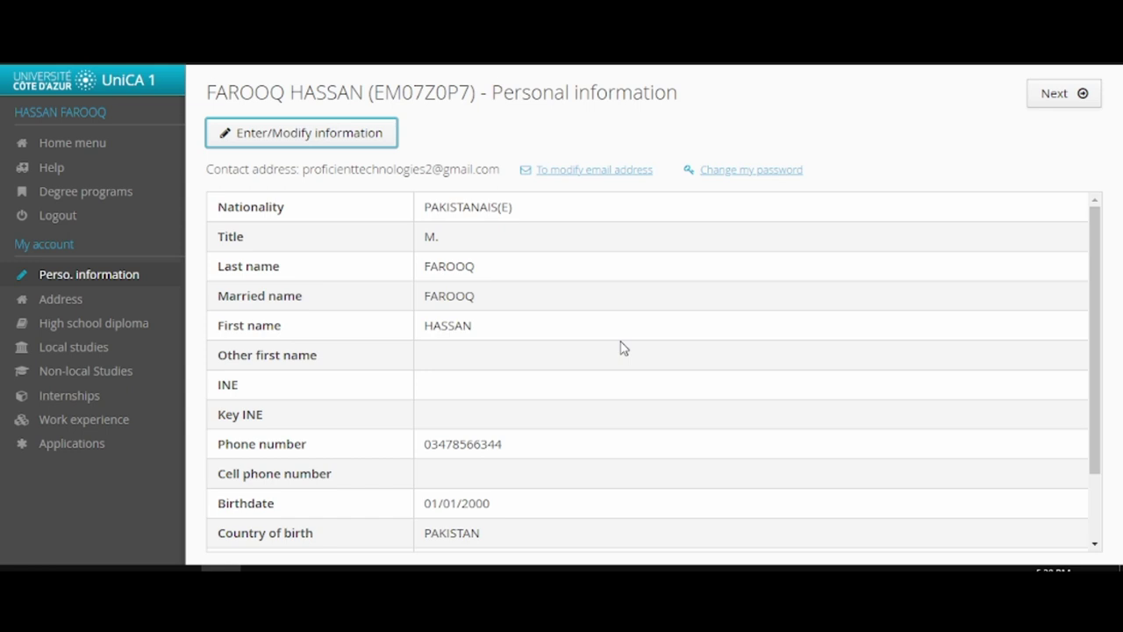
scroll(620, 349, "down", 1)
scroll(621, 349, "up", 1)
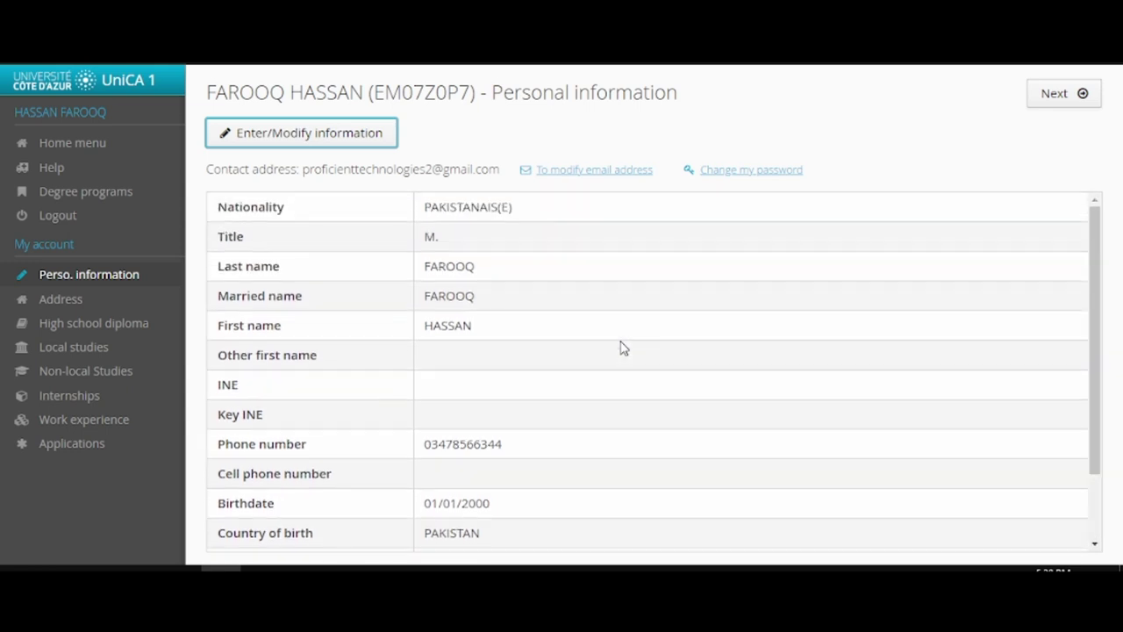
- Open the address form for editing and set the country to PAKISTAN
left_click(61, 299)
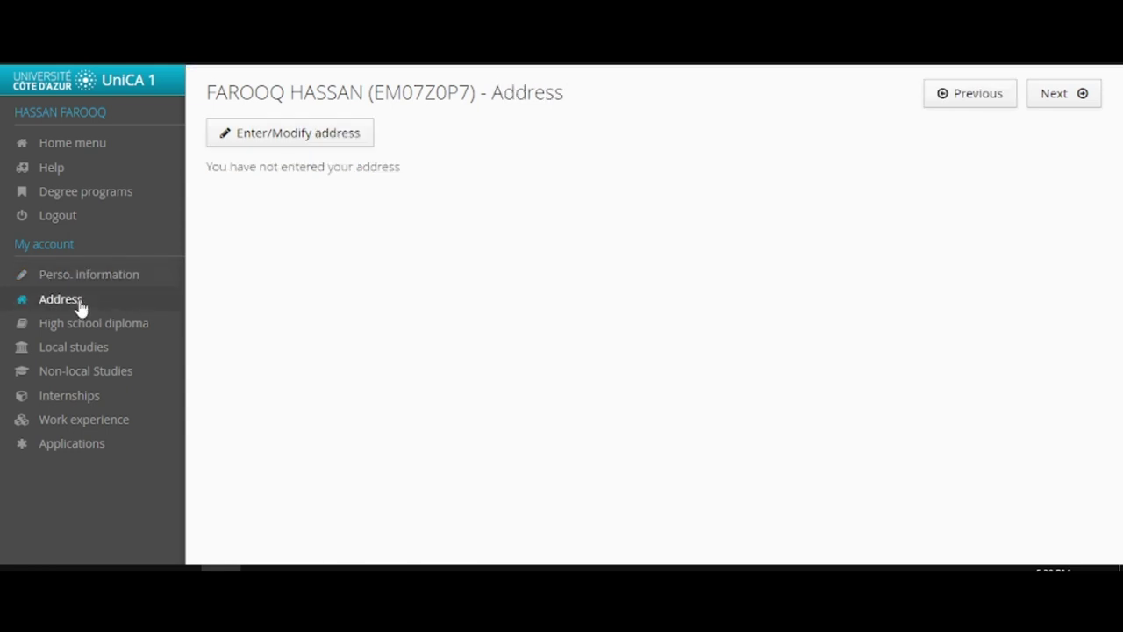
left_click(272, 132)
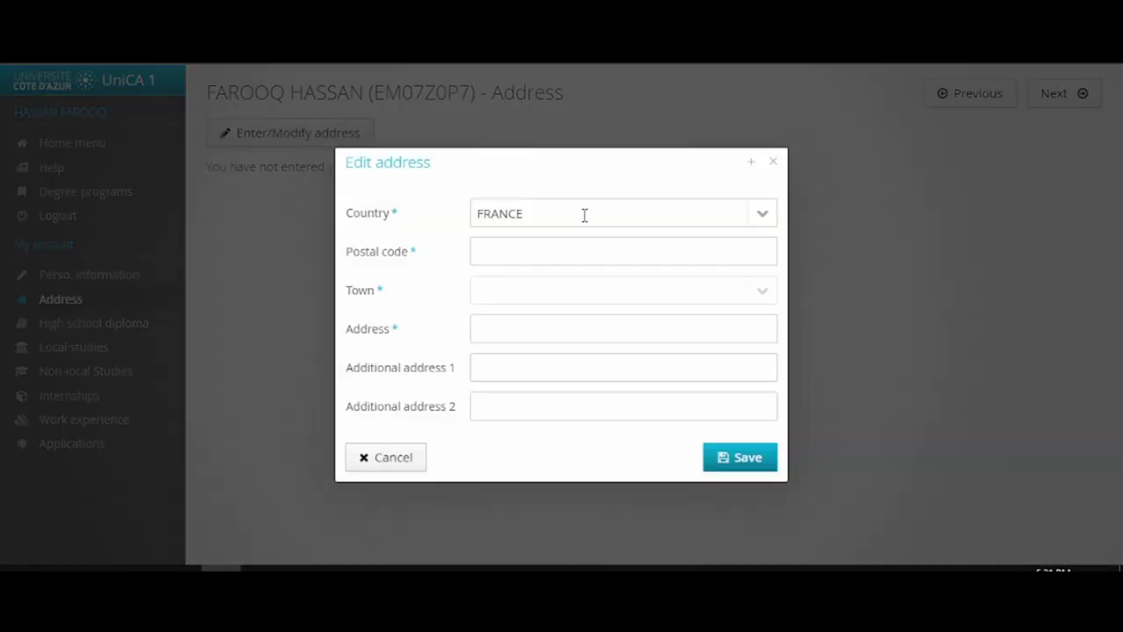
left_click(761, 220)
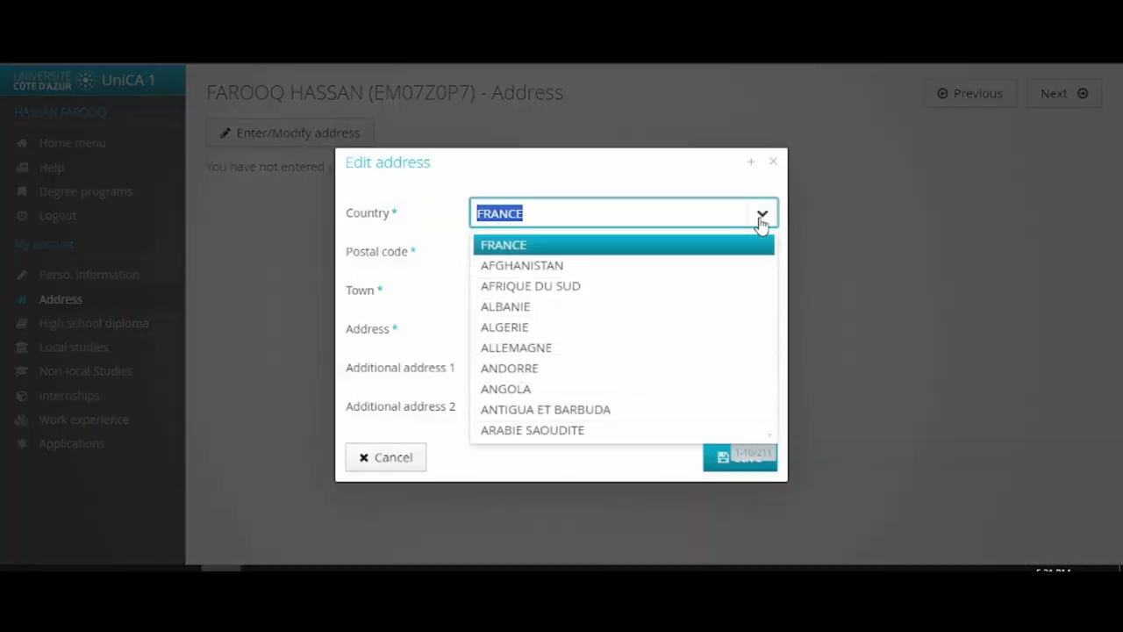
type("pakistan")
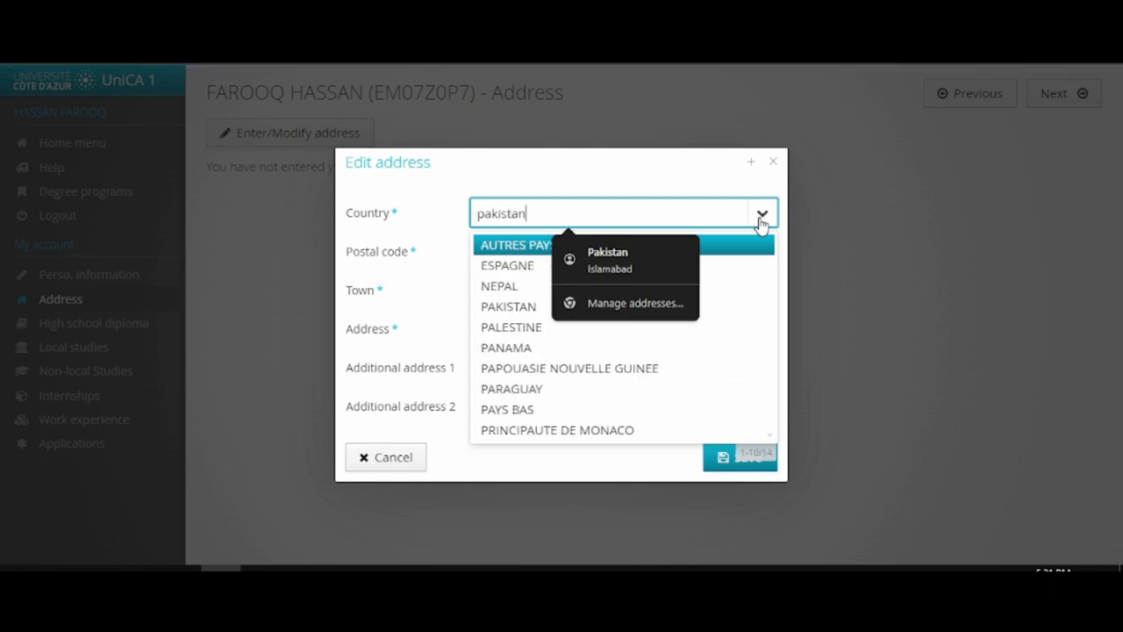
left_click(534, 246)
- Fill the foreign town with Islamabad and the address fields from the browser's saved contact details, and save the address
left_click(506, 256)
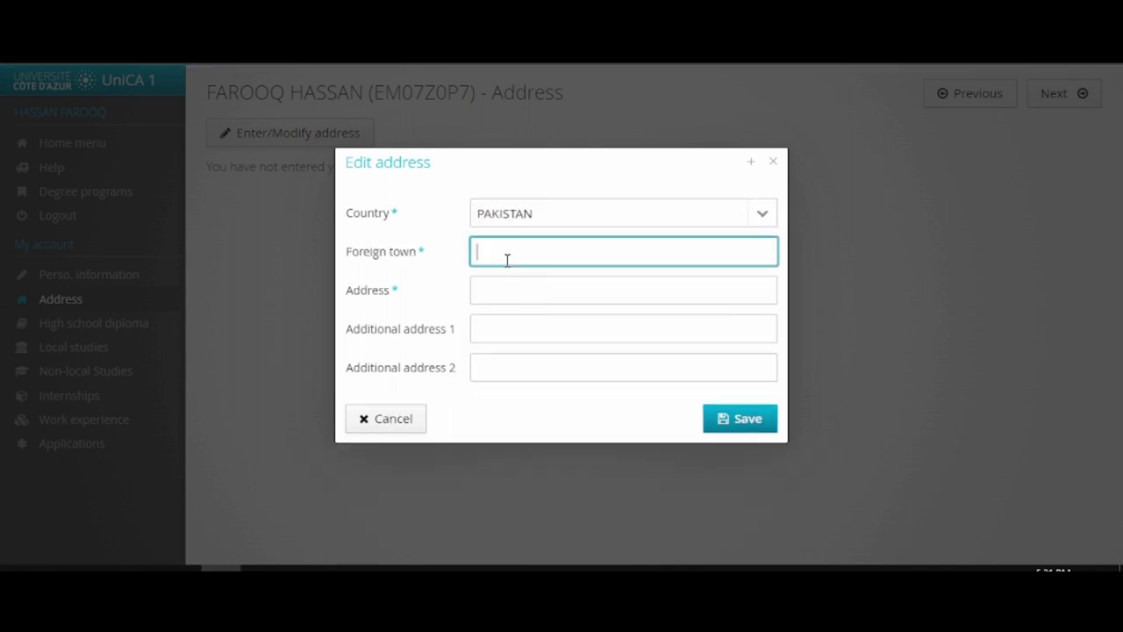
left_click(600, 293)
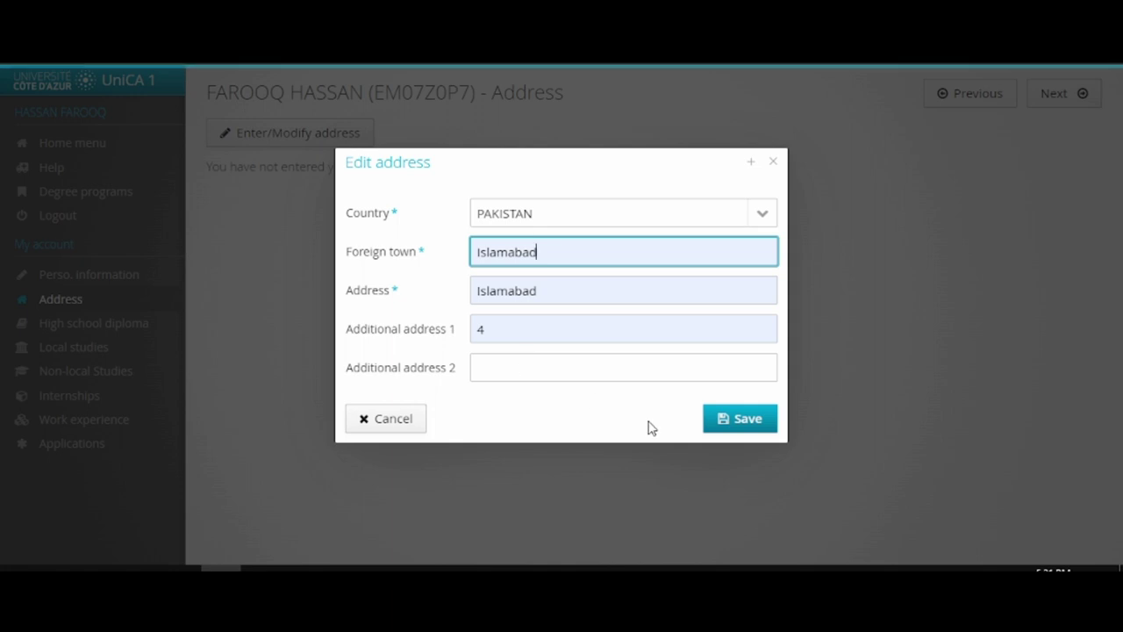
left_click(735, 414)
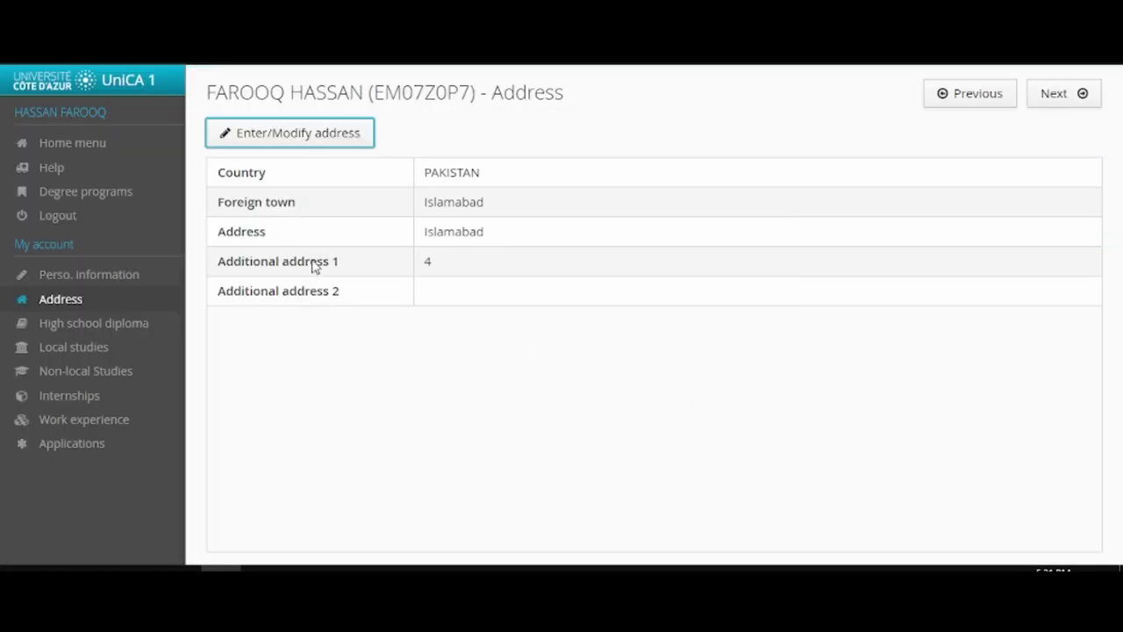
- Start the high school diploma entry as completed secondary education and set the year of graduation to 2013
left_click(93, 322)
left_click(314, 132)
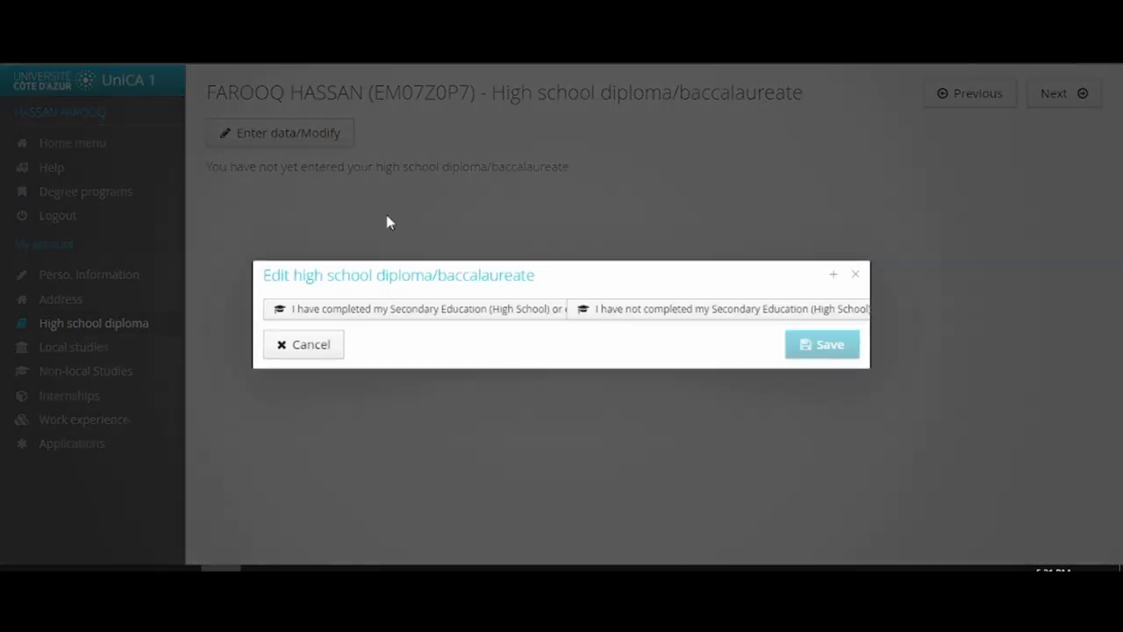
left_click(472, 314)
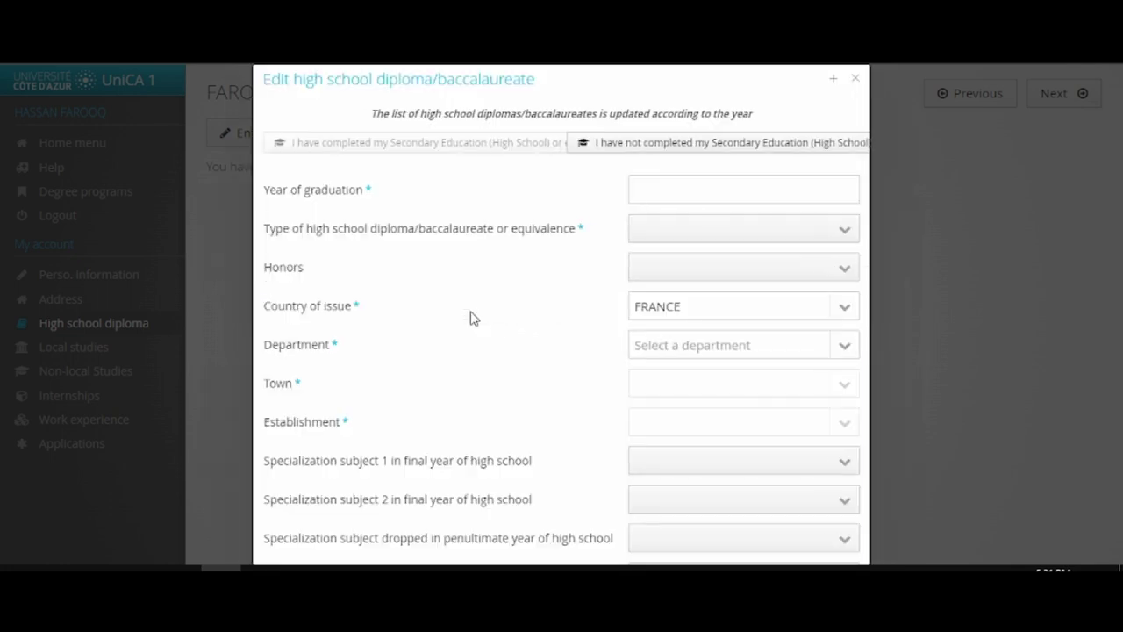
left_click(742, 195)
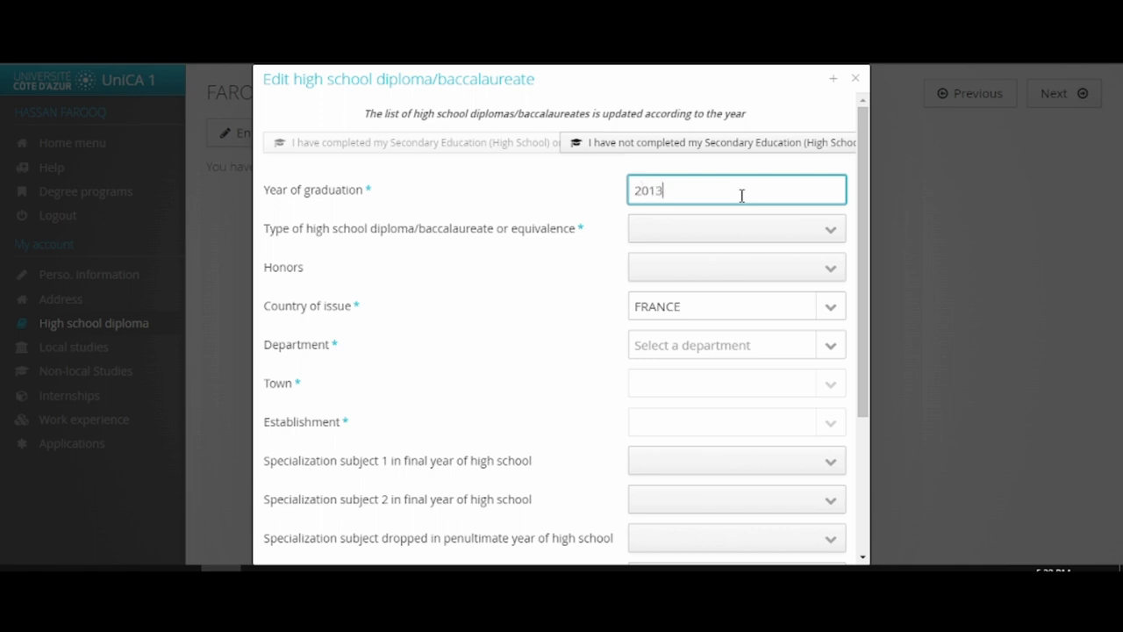
- Set the type of high school diploma to 0031 - Foreign title admitted in equivalence
left_click(699, 231)
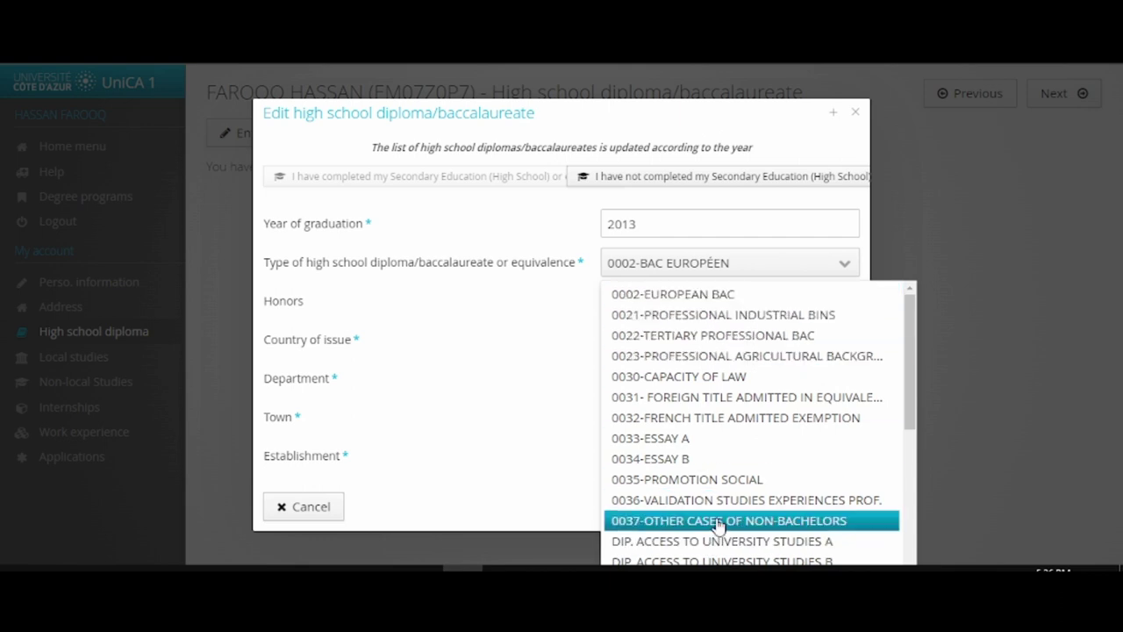
mouse_move(909, 392)
left_mouse_down()
mouse_move(888, 507)
mouse_move(907, 379)
mouse_move(908, 391)
left_mouse_up()
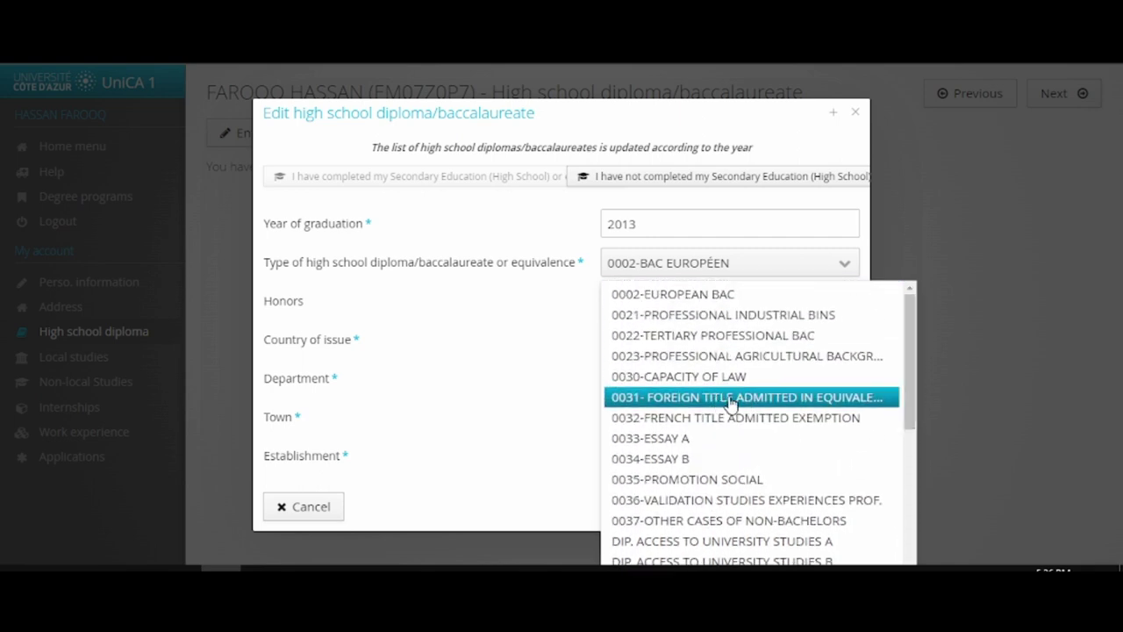
left_click(830, 401)
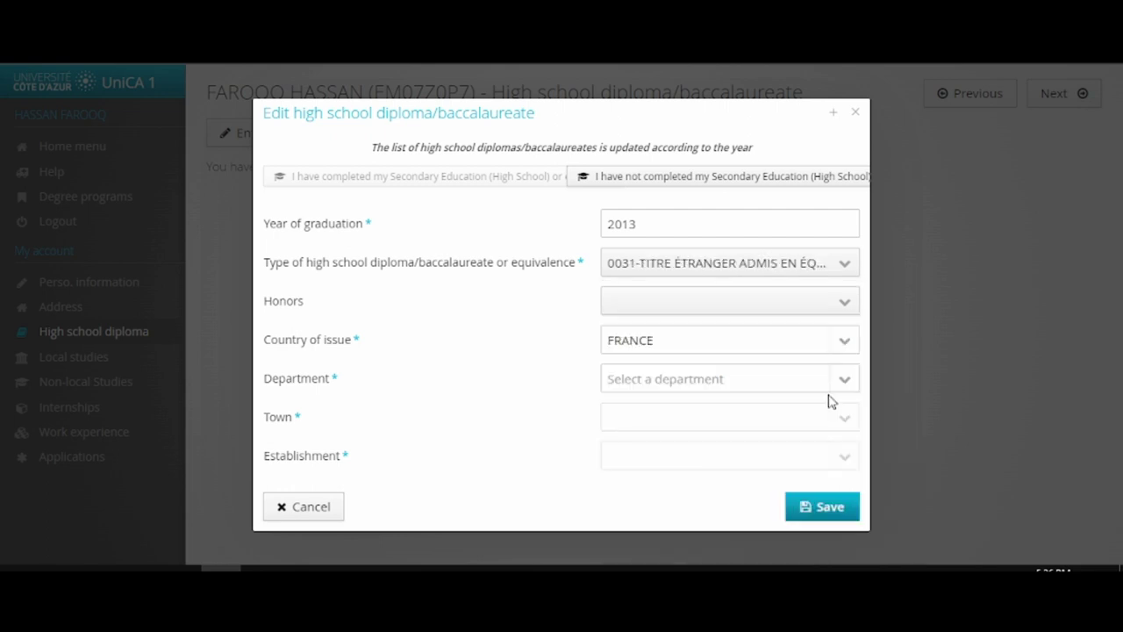
- Translate the honors options into English and set Honors to GOOD (Bien)
left_click(633, 309)
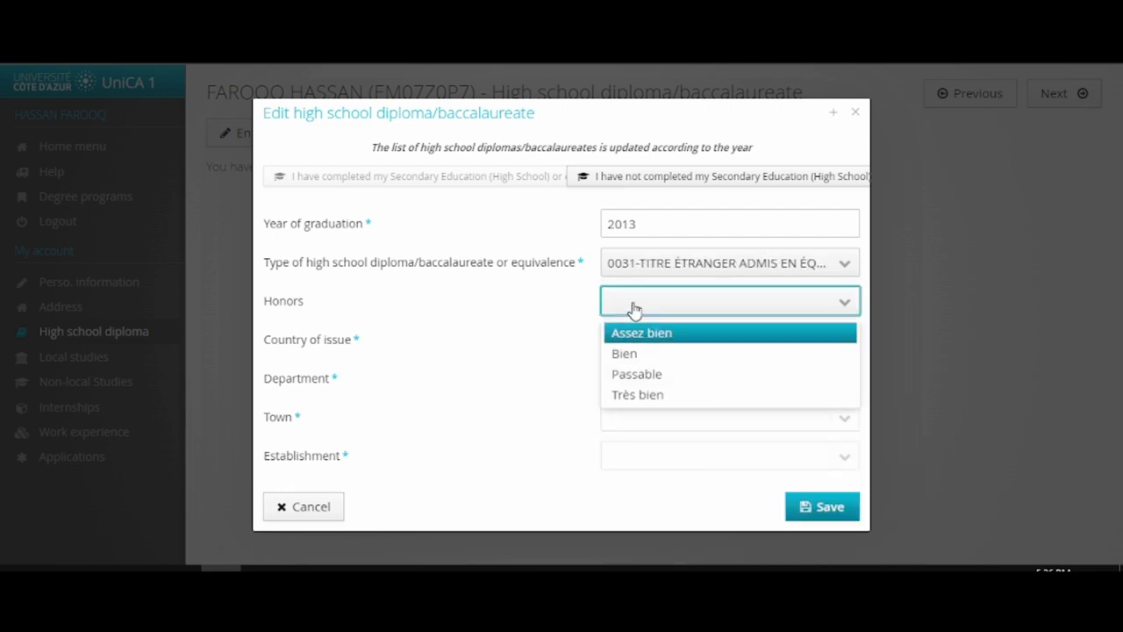
right_click(547, 405)
left_click(594, 278)
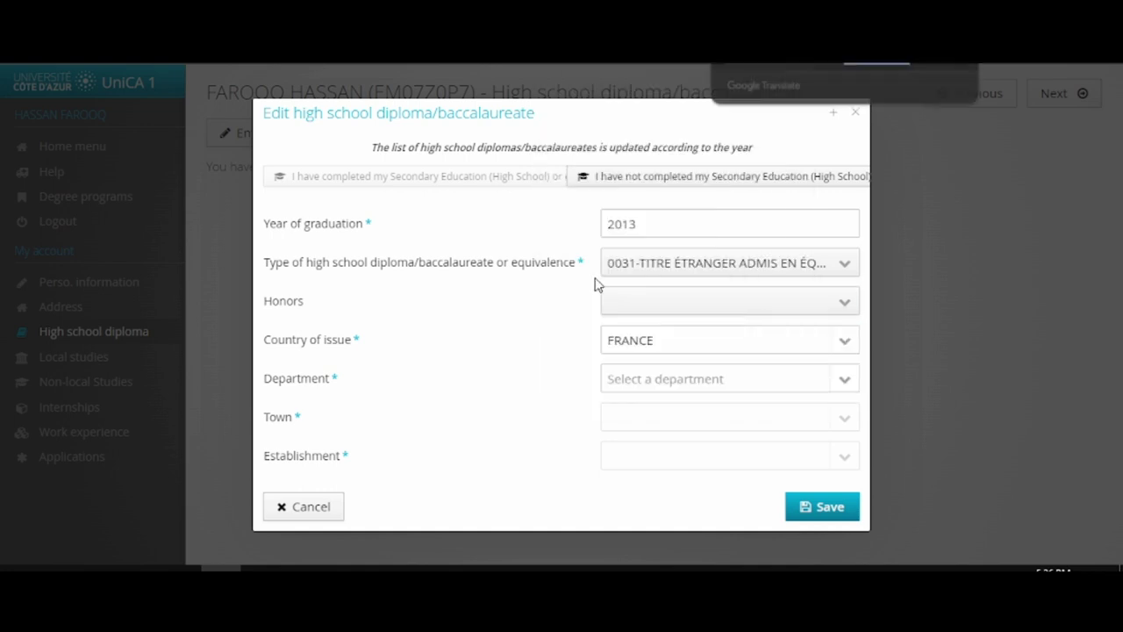
left_click(695, 307)
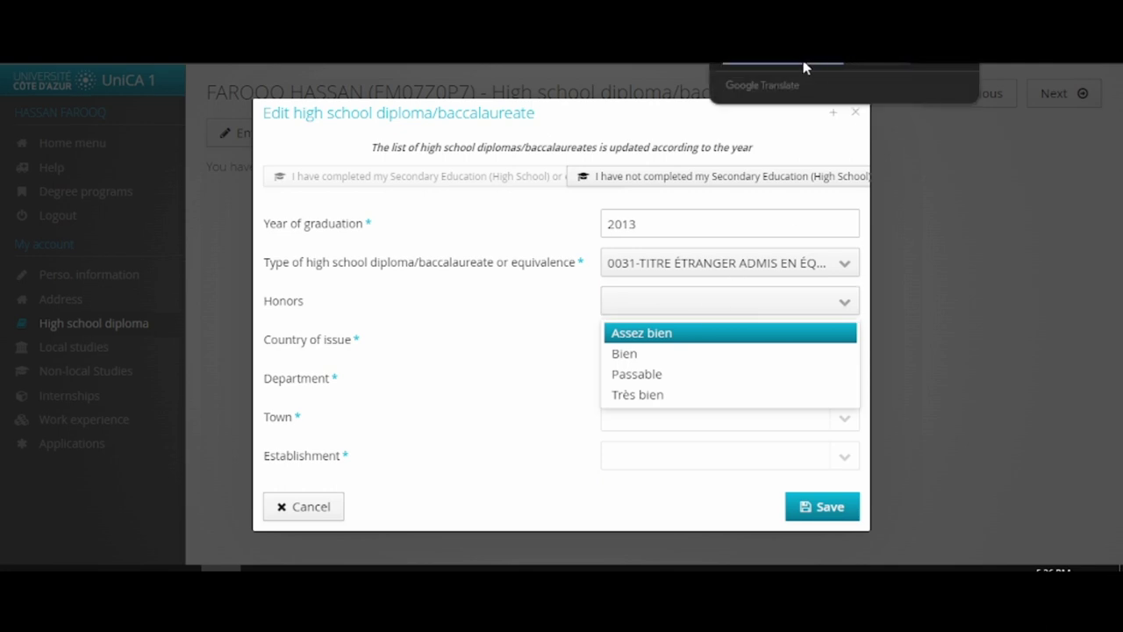
left_click(867, 63)
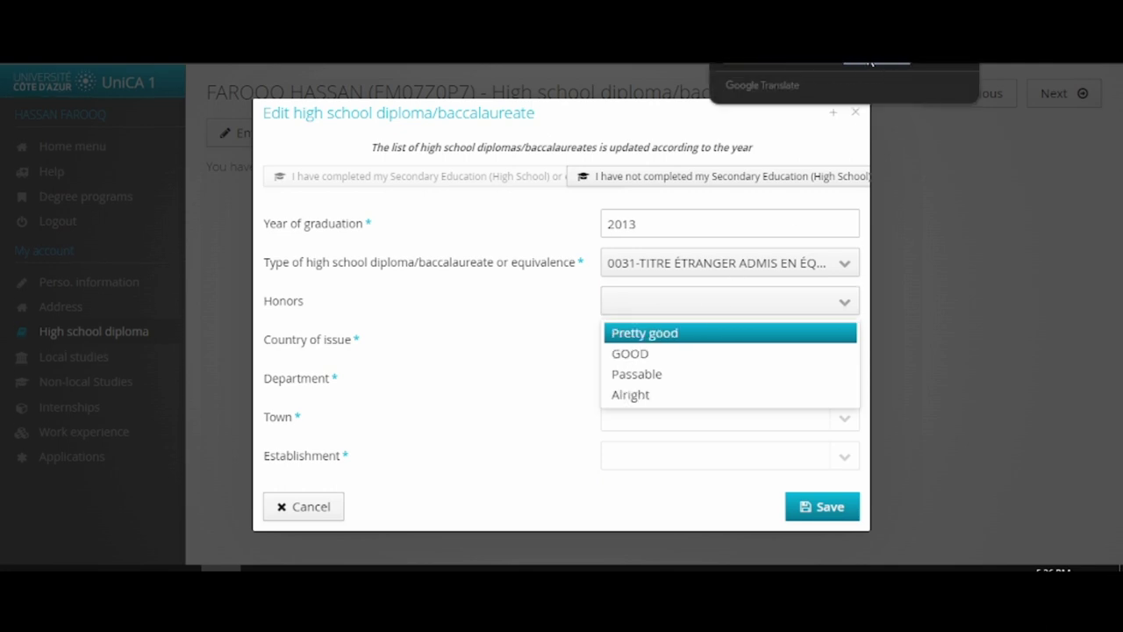
left_click(651, 354)
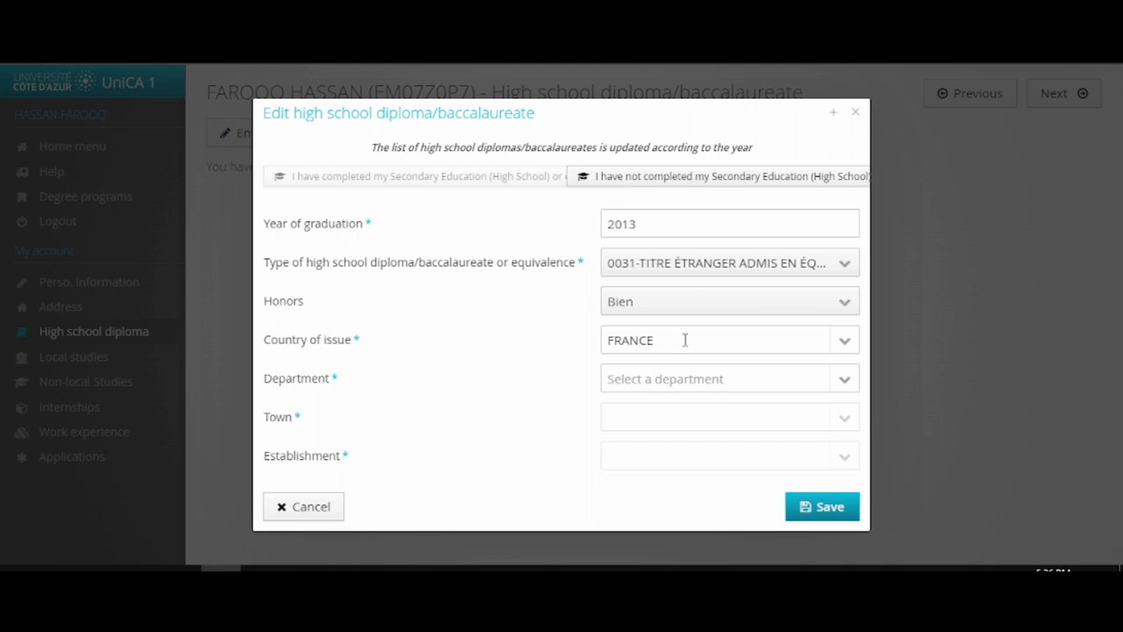
- Set the diploma's country of issue to PAKISTAN and save the high school diploma entry
left_click(851, 342)
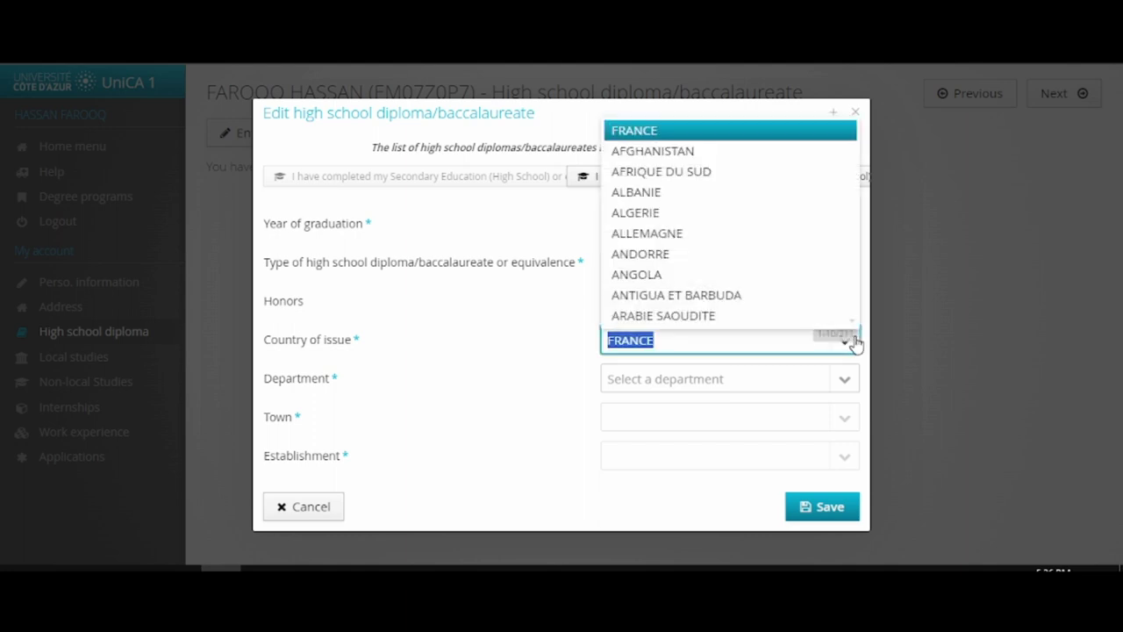
type("paki")
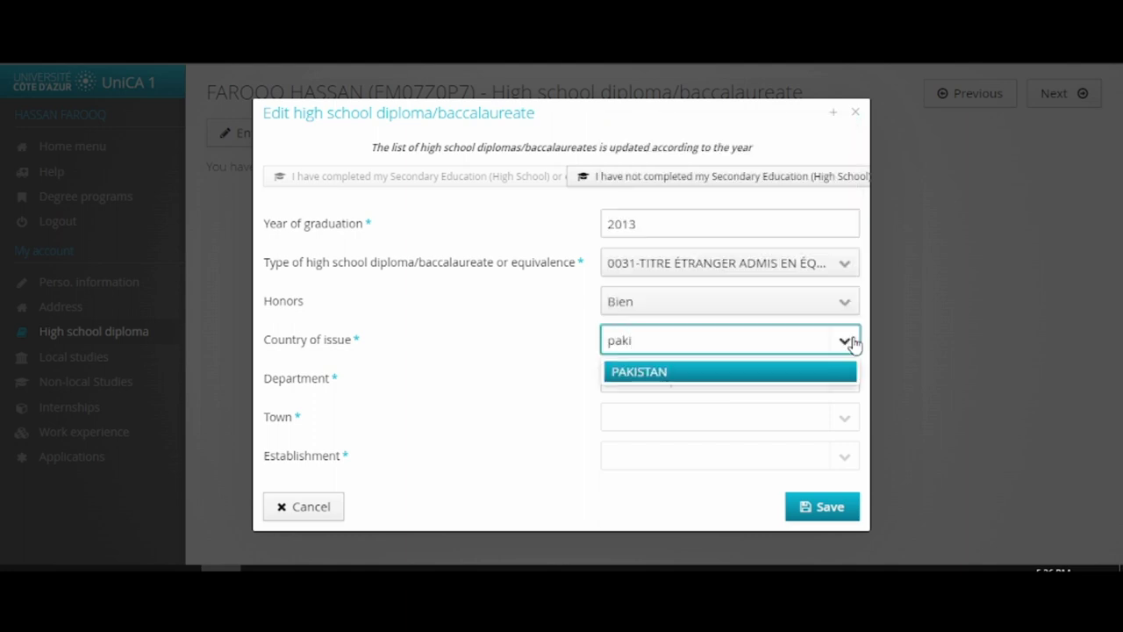
left_click(777, 378)
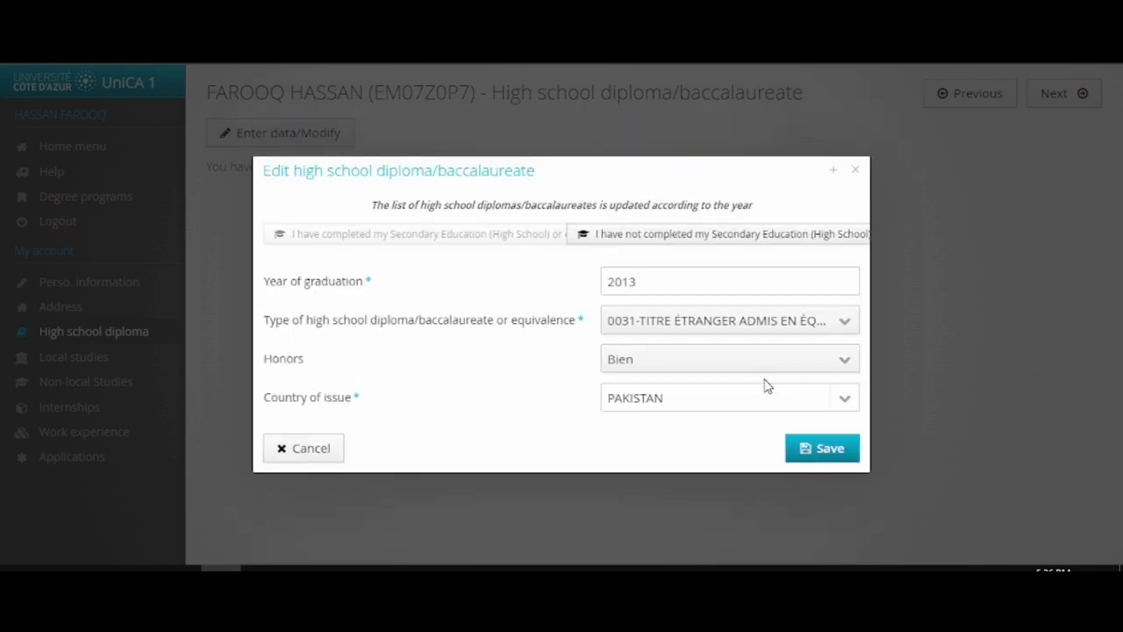
left_click(815, 446)
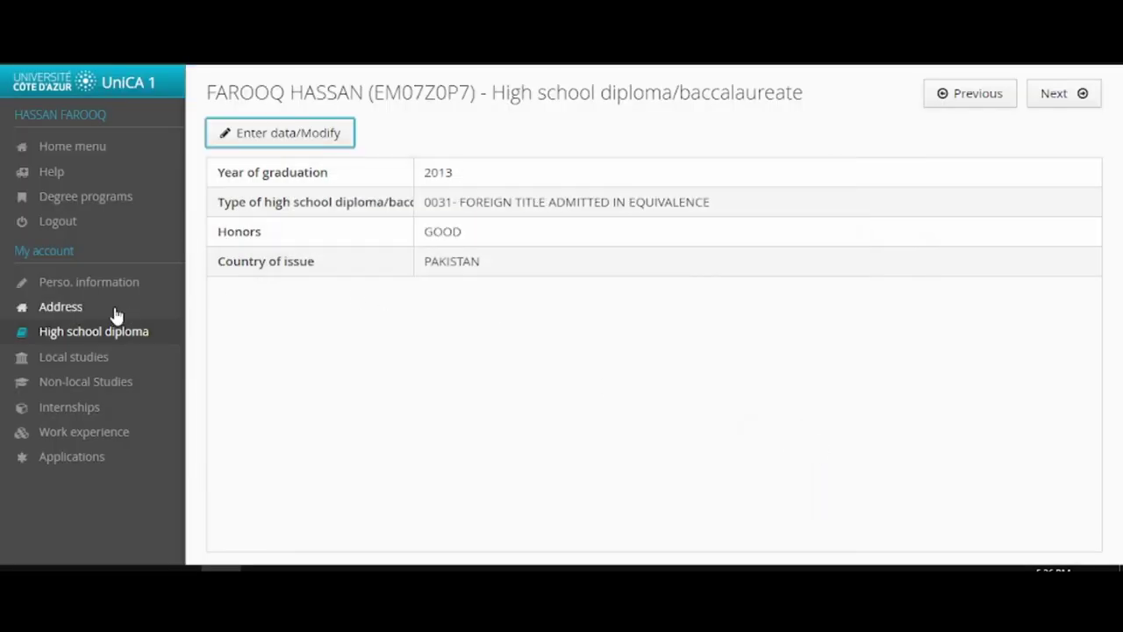
- Start a new non-local degree program with PAKISTAN as the country and 2019 as the year obtained
left_click(83, 359)
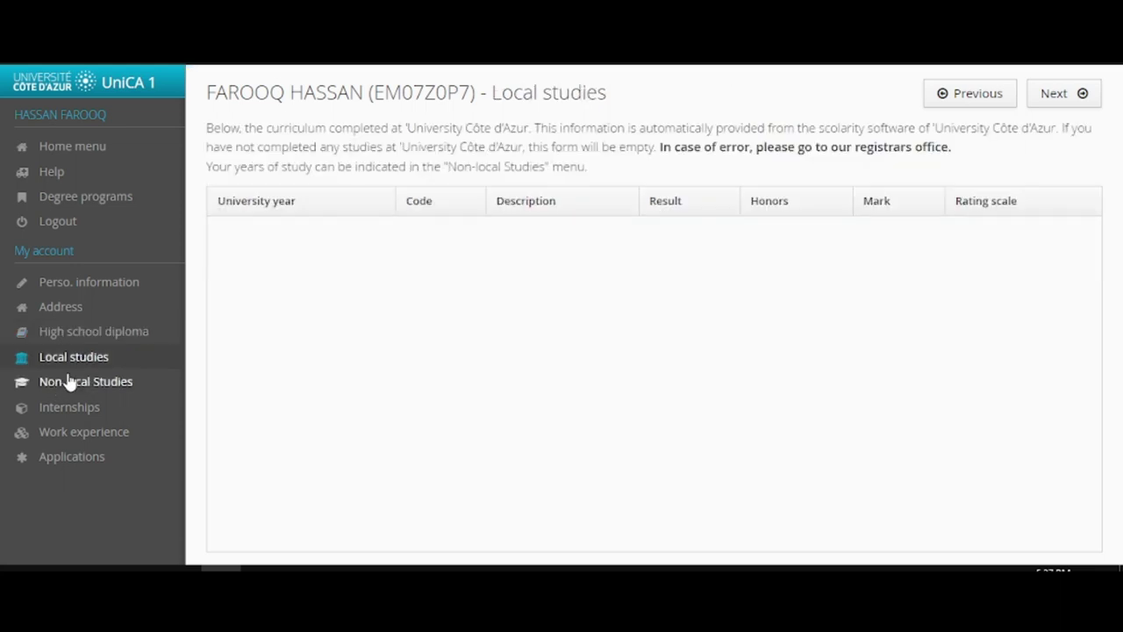
left_click(63, 392)
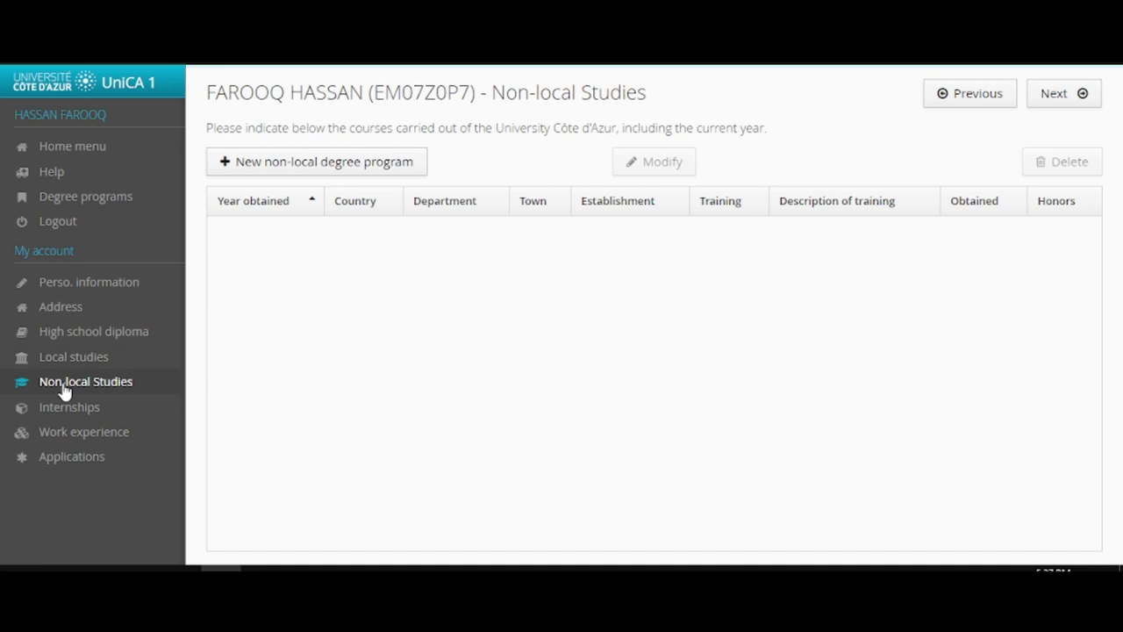
left_click(341, 172)
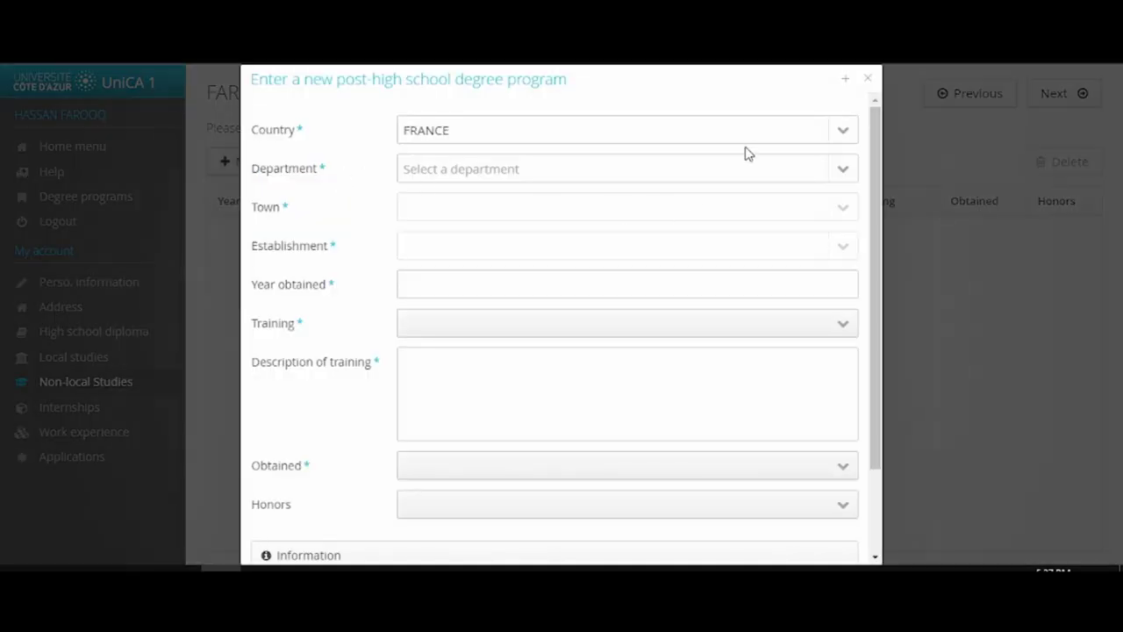
left_click(840, 131)
type("p")
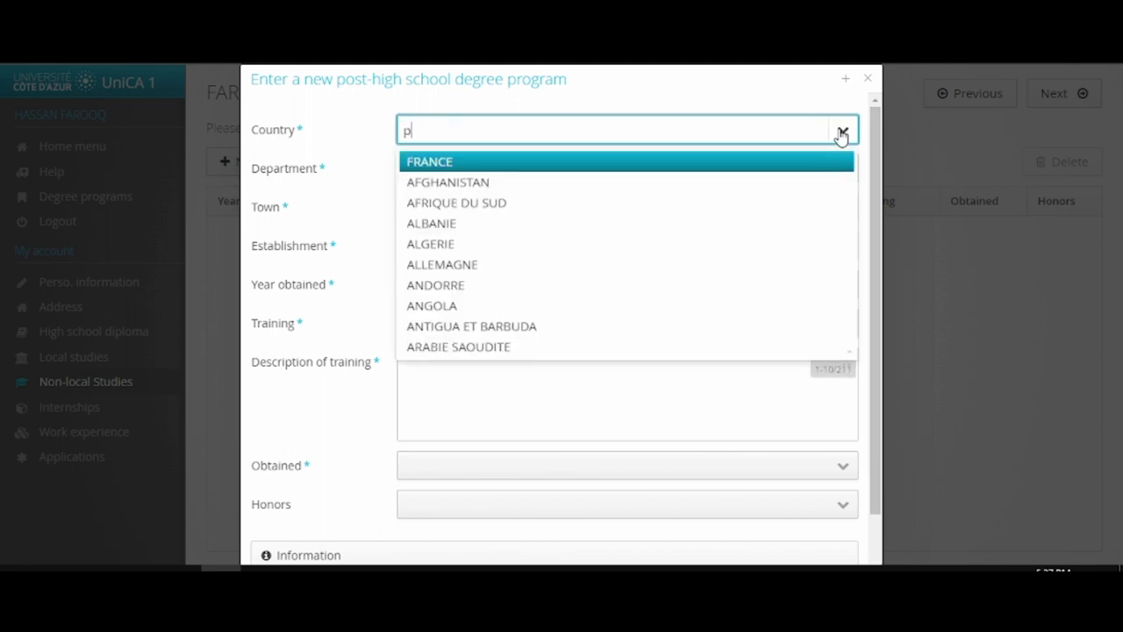
type("akistan")
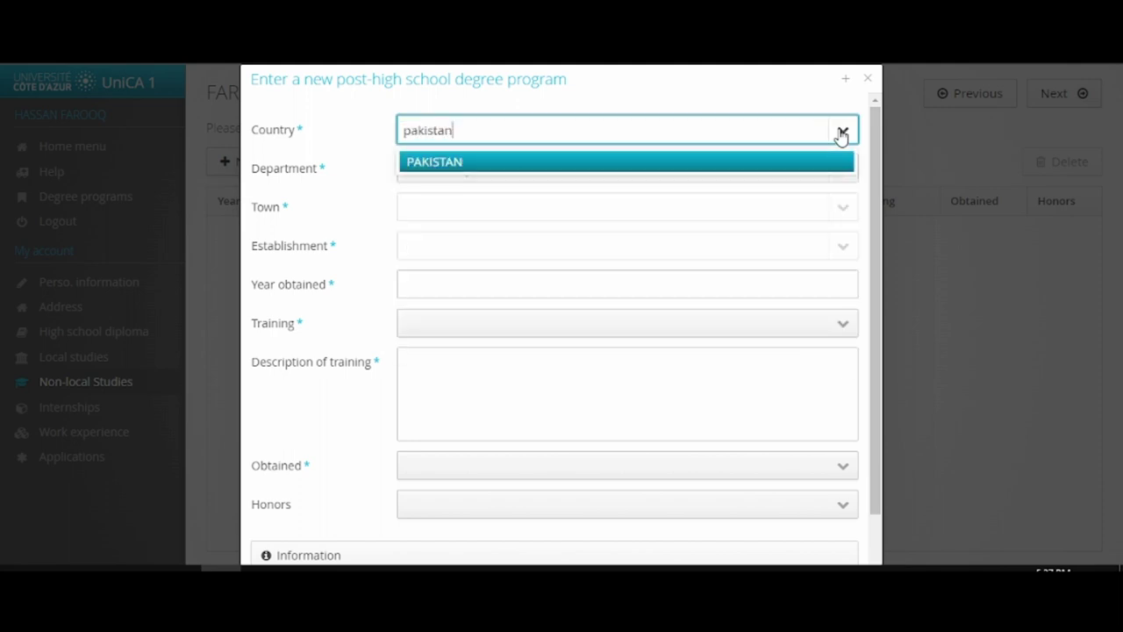
left_click(747, 161)
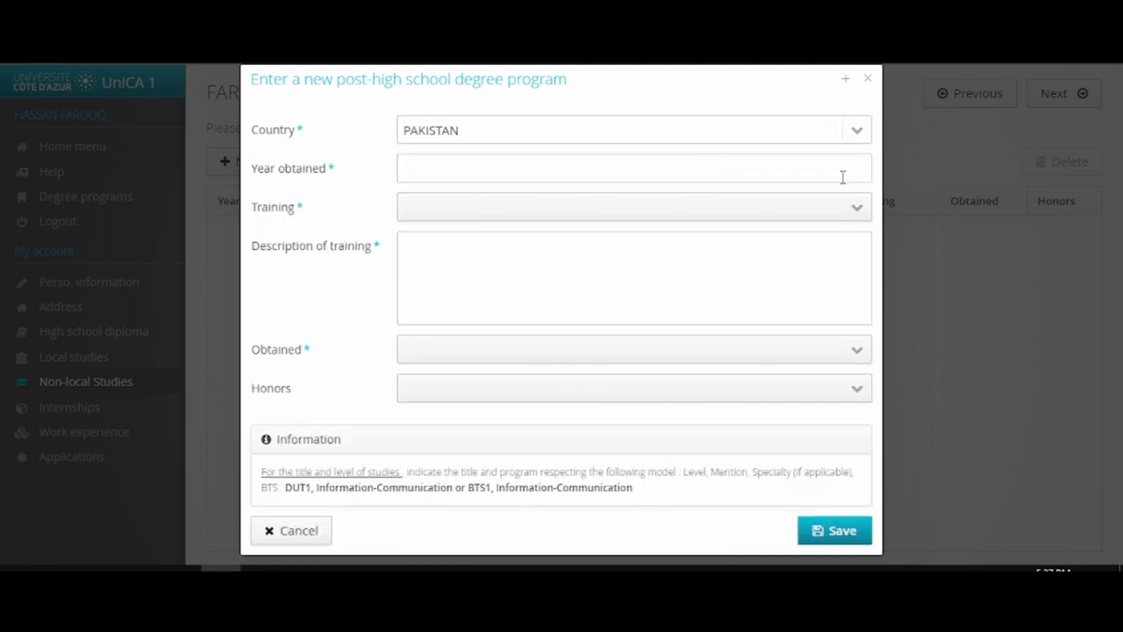
left_click(777, 165)
type("2019")
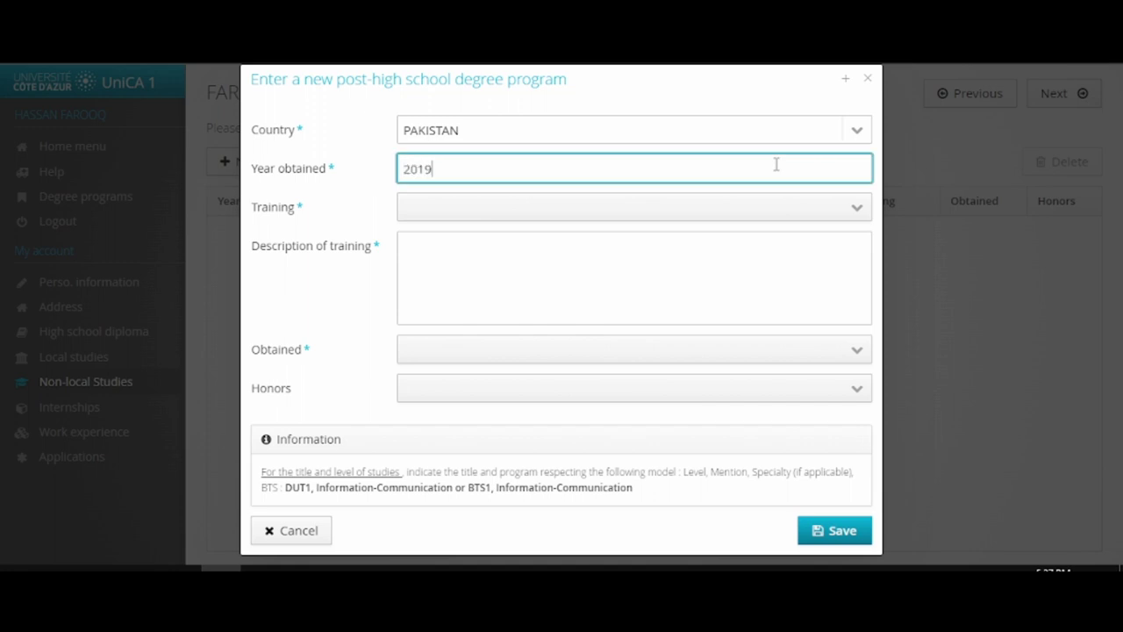
- Set the degree program's training type to Engineering degree (DIPLÔME D'INGÉNIEUR)
left_click(858, 209)
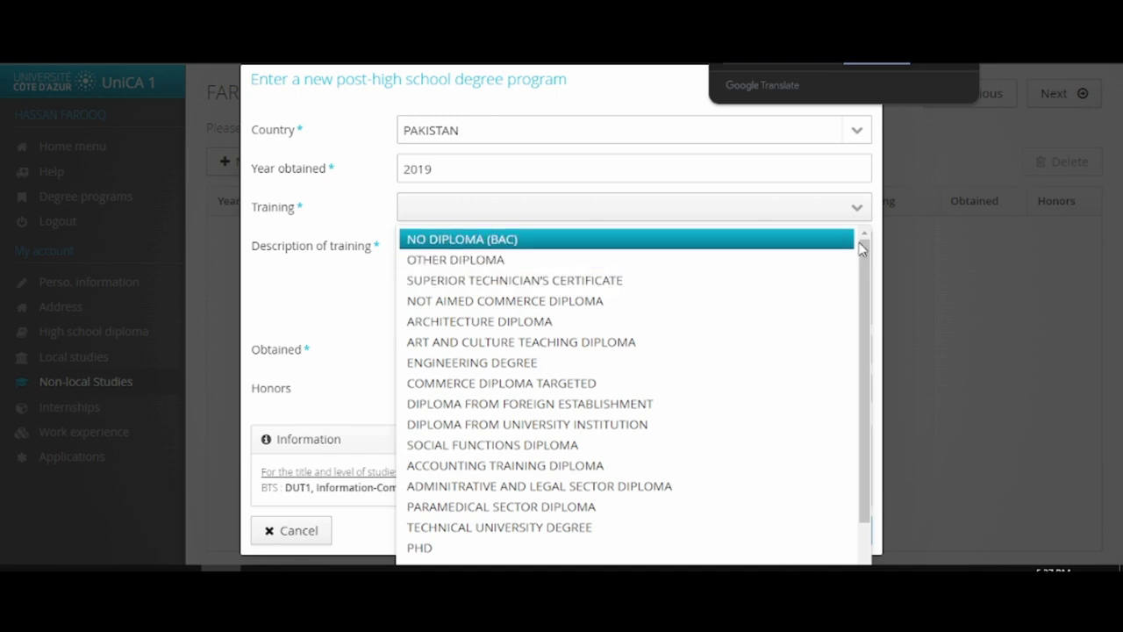
left_click_drag(863, 259, 860, 331)
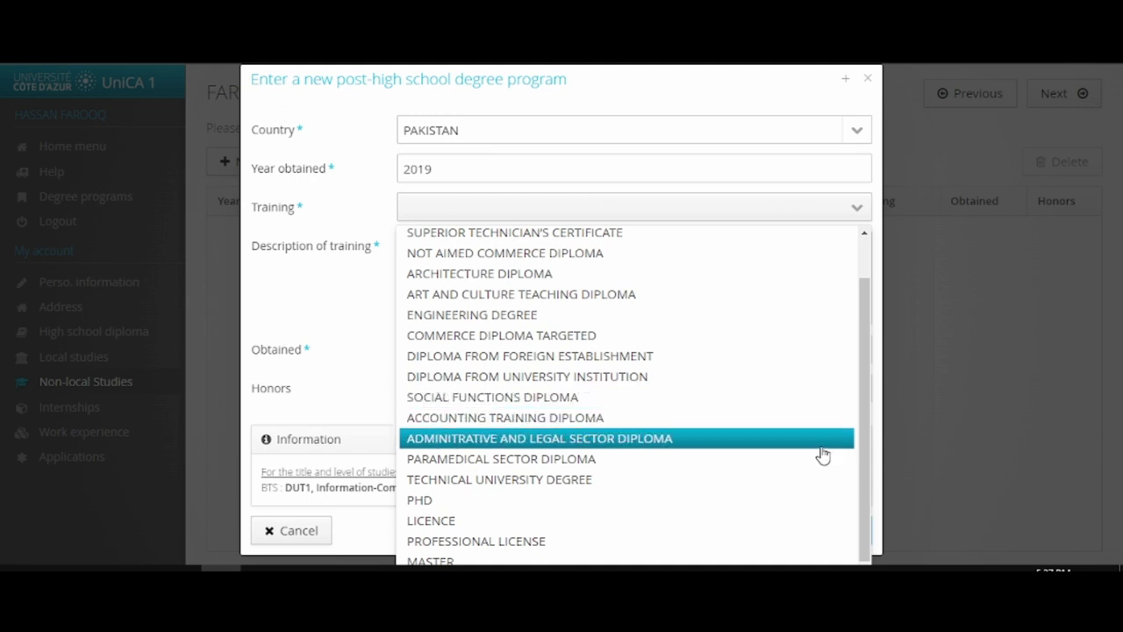
scroll(641, 409, "up", 1)
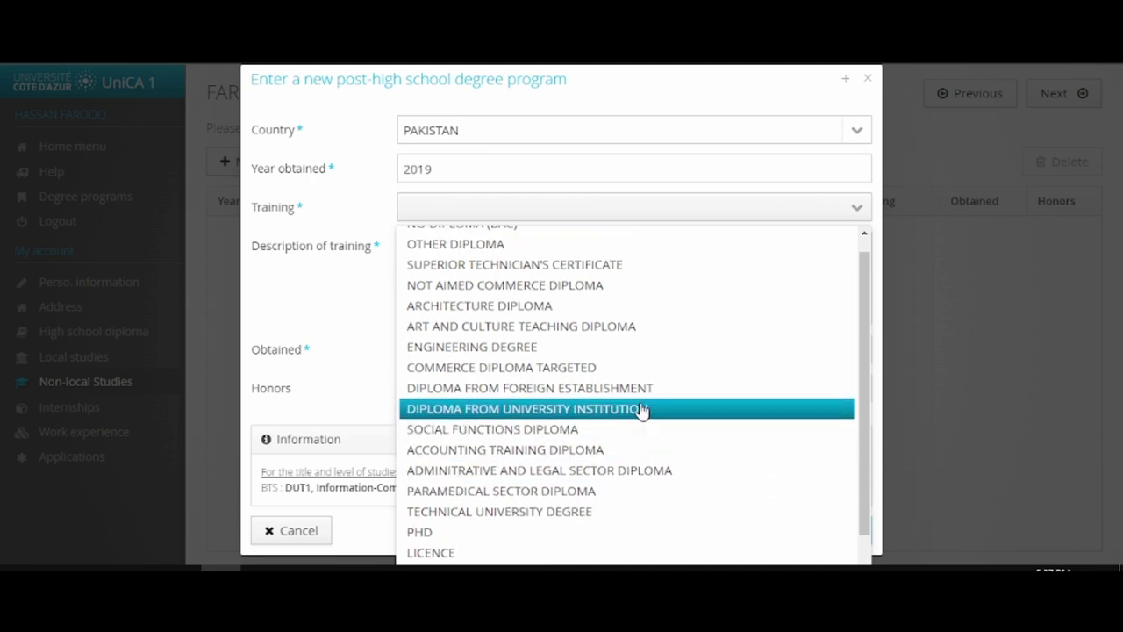
scroll(641, 409, "up", 1)
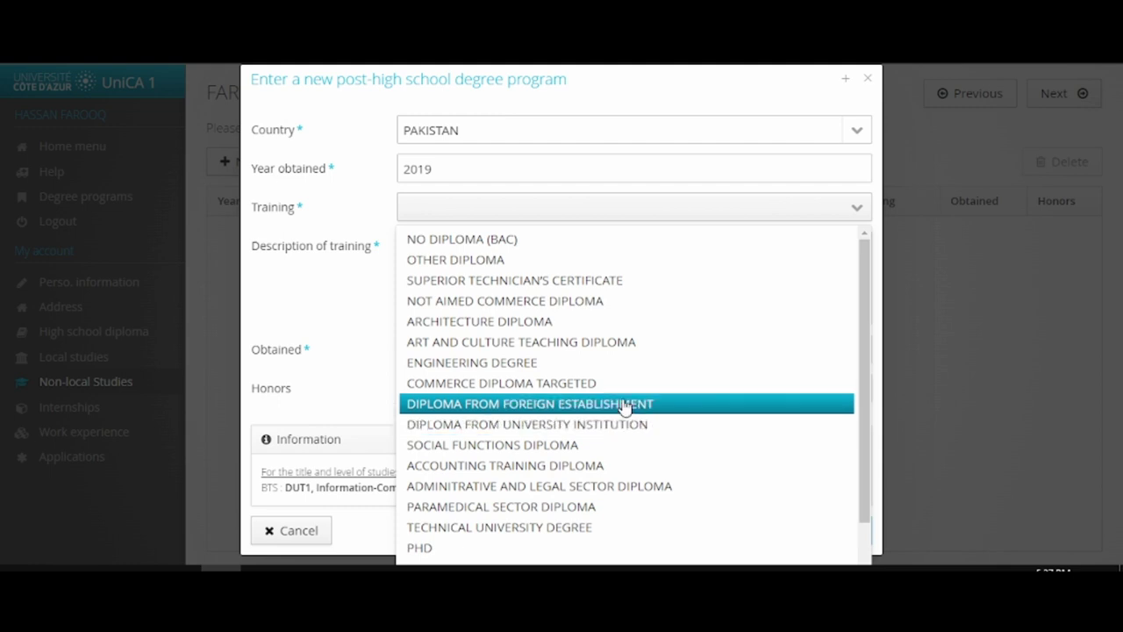
left_click(536, 364)
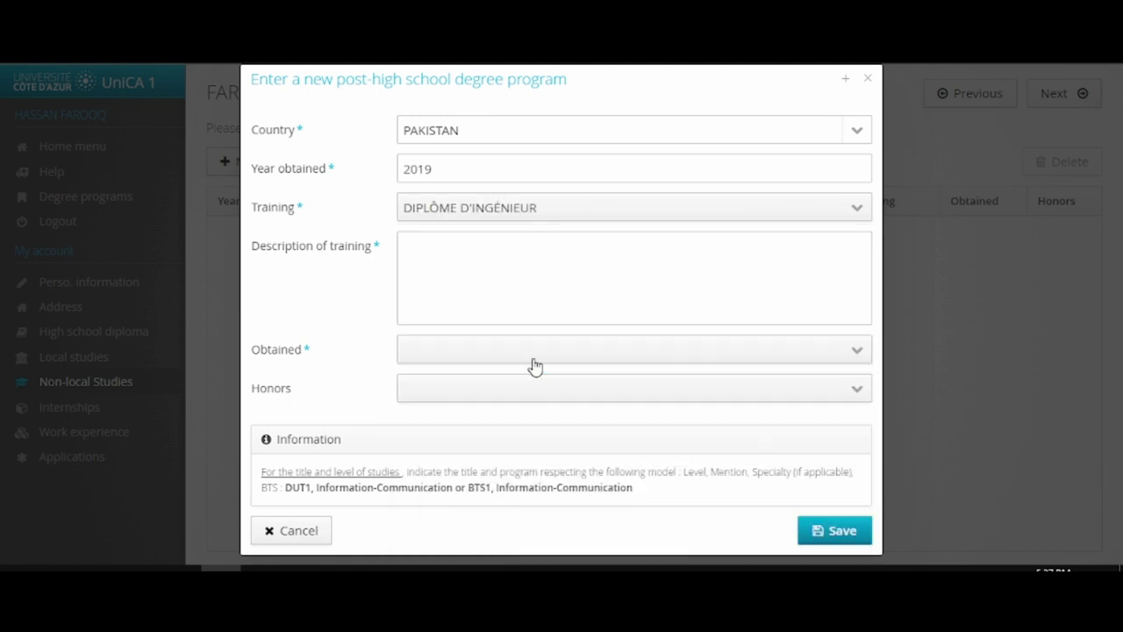
- Enter "Bachelor of Science in Computer Software" as the degree program's description of training
left_click(579, 265)
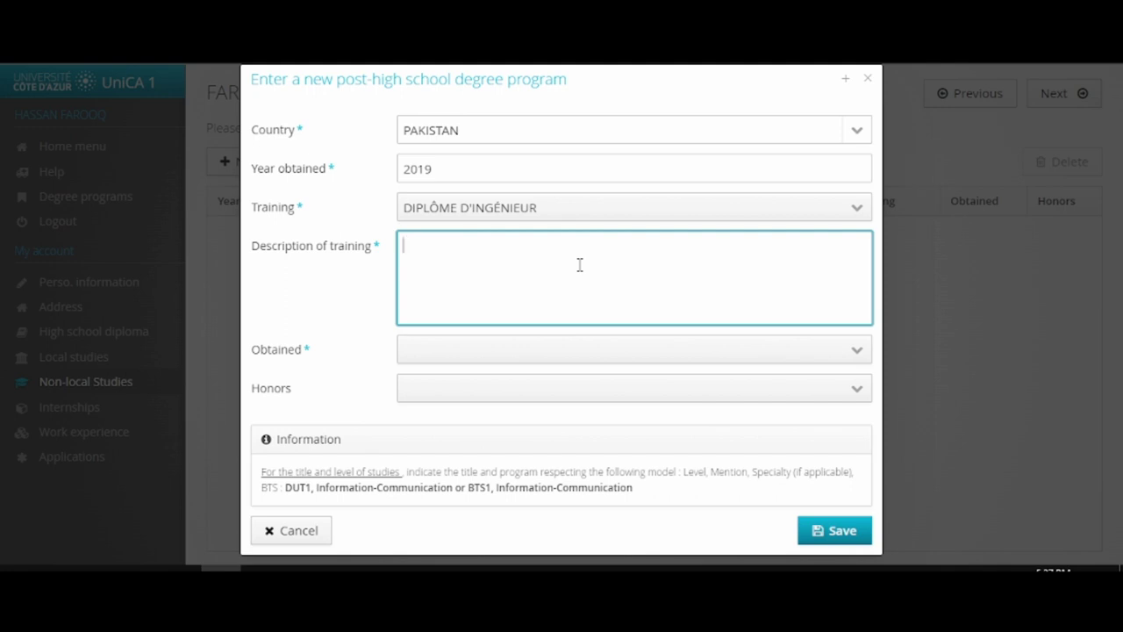
type("Bachelor of Science")
type("in")
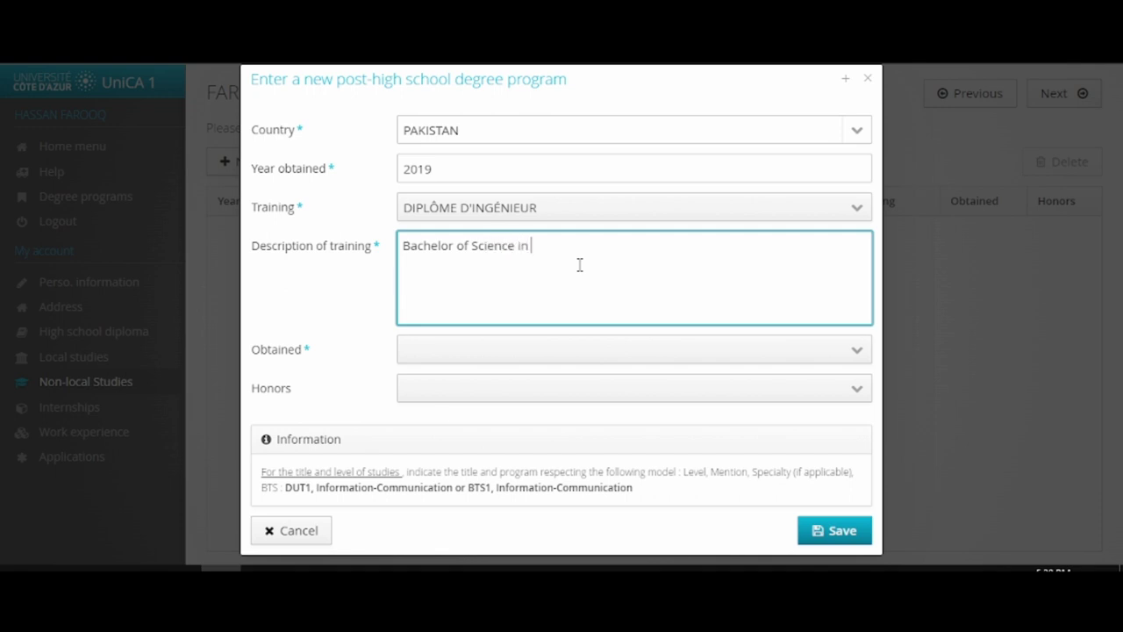
type("eceomputer")
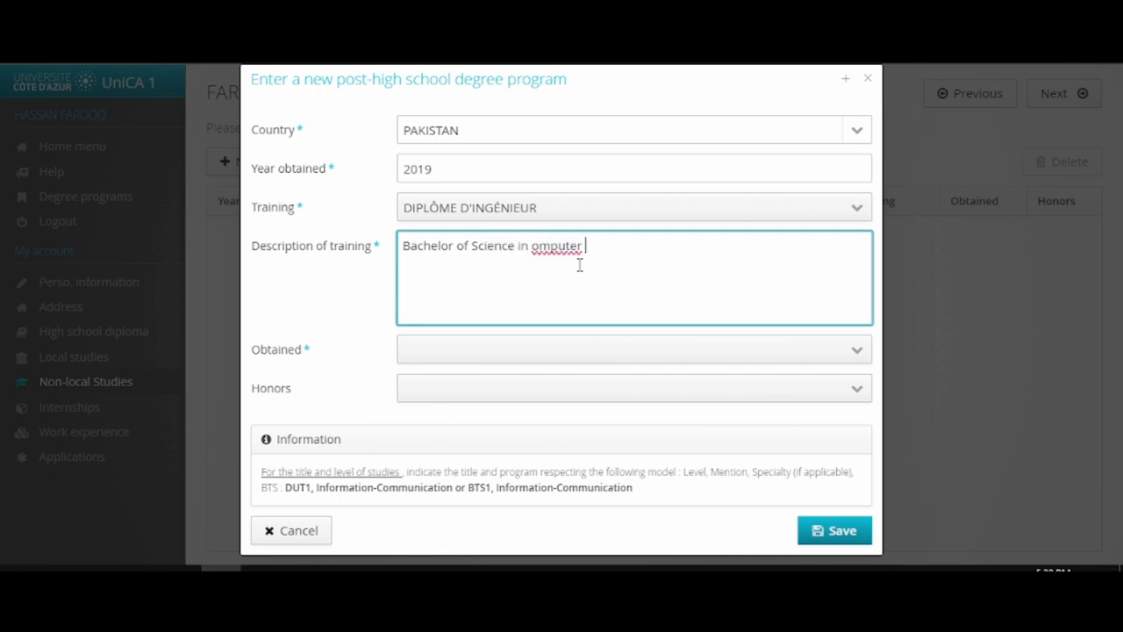
key("ctrl+BackSpace")
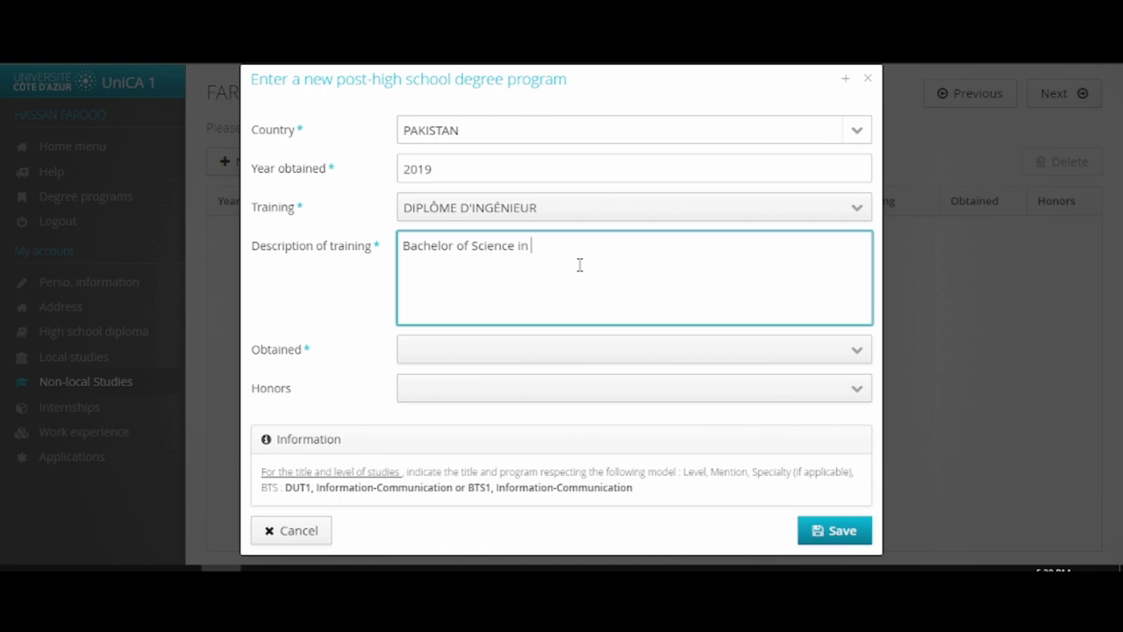
type("Commp")
type("ute")
type("uter")
type(" Soft")
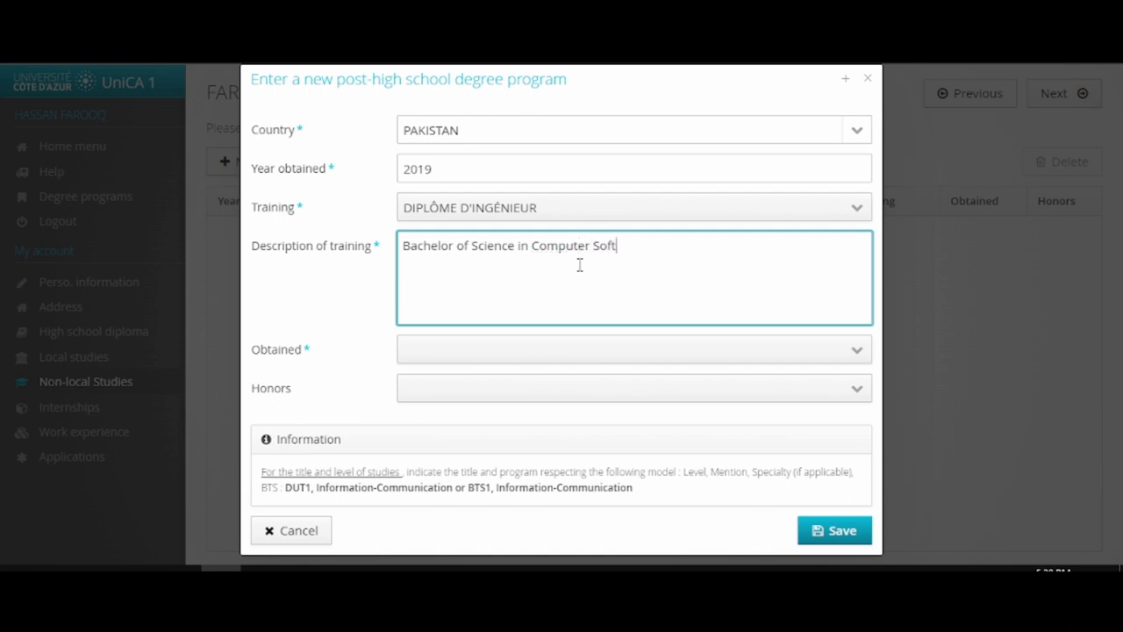
type("ware")
- Set Obtained to Yes and Honors to BIEN, and save the post-high school degree program
left_click(591, 358)
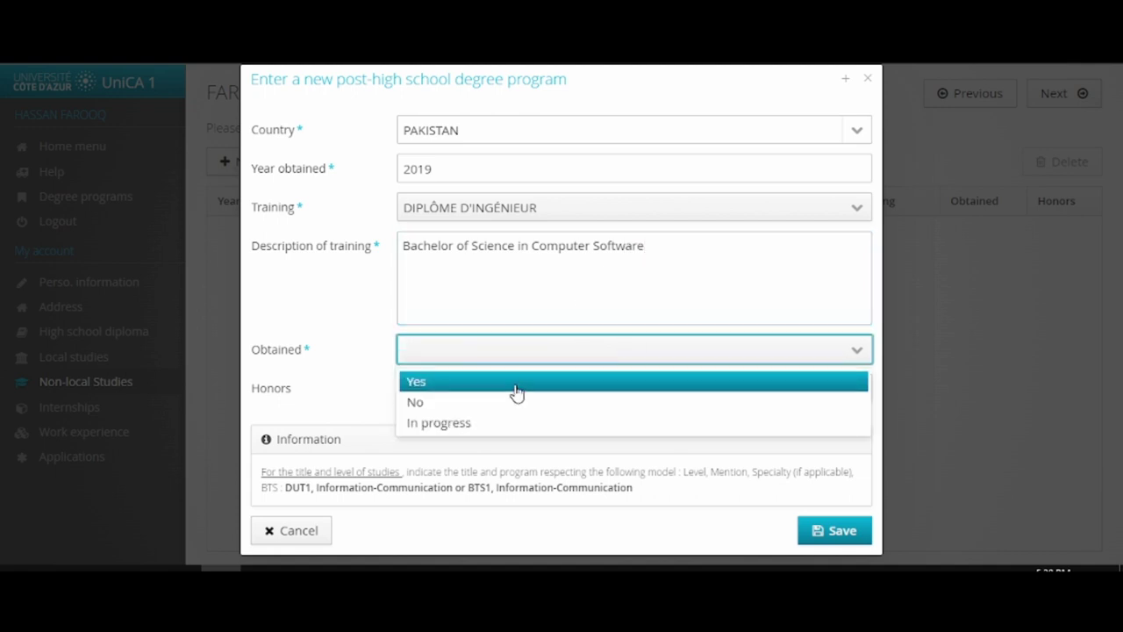
left_click(515, 386)
left_click(554, 399)
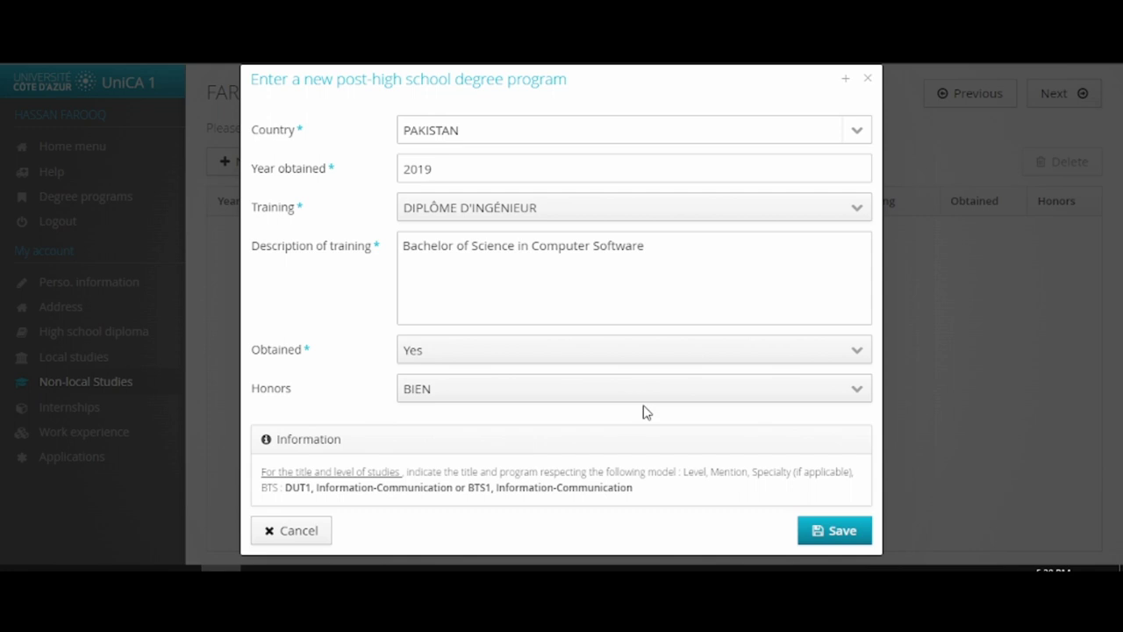
left_click(840, 537)
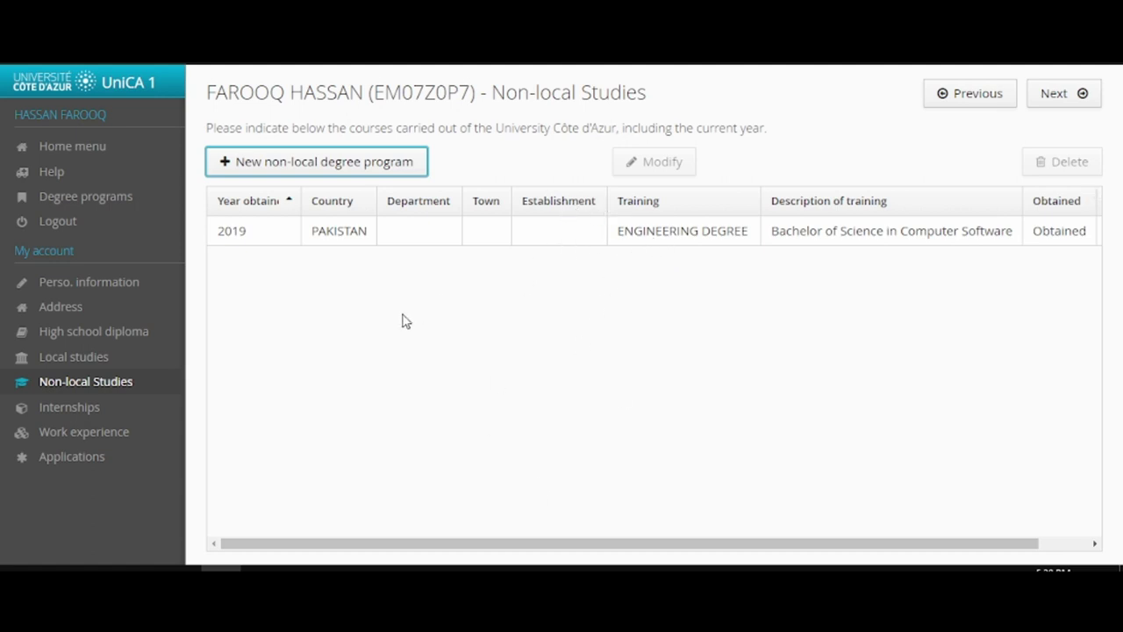
- View the fields of a new internship entry and close the form without saving
left_click(100, 411)
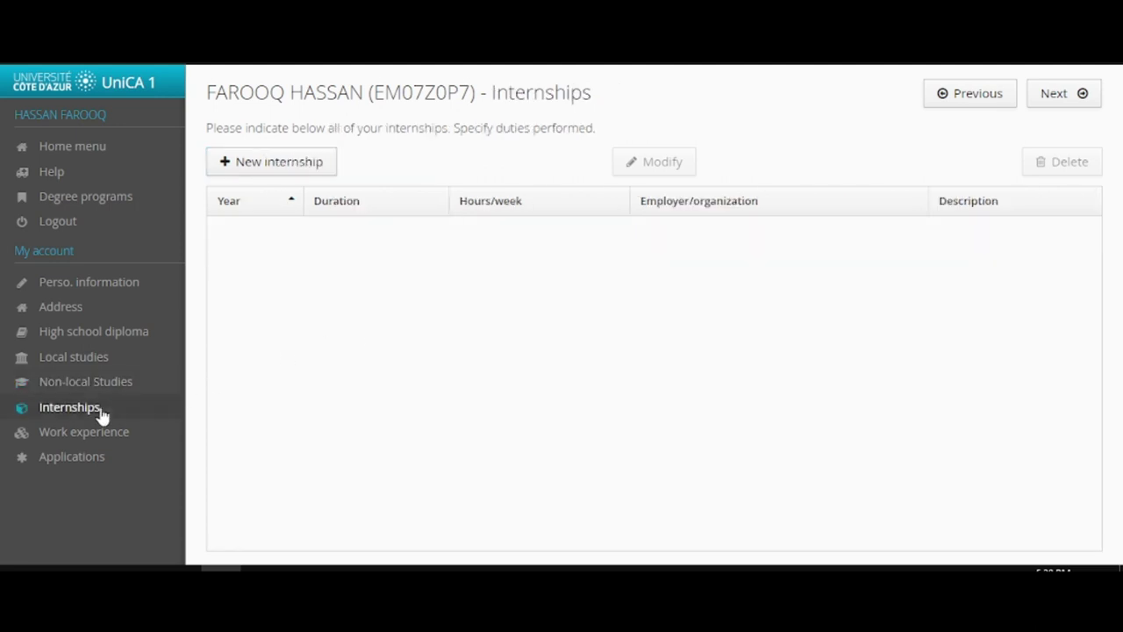
left_click(279, 157)
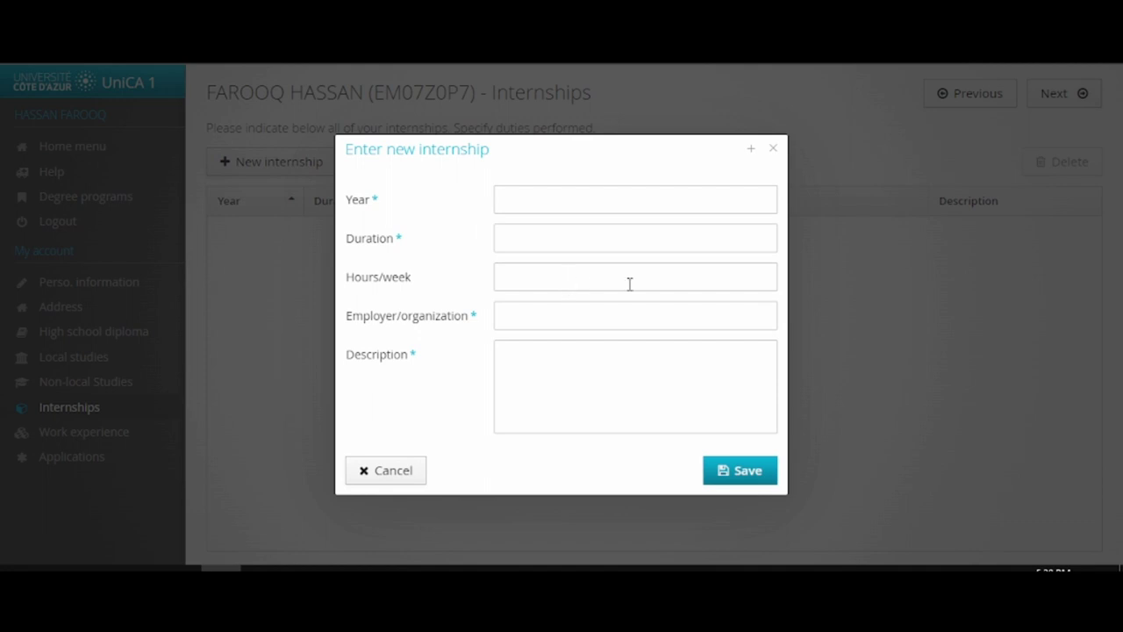
left_click(773, 149)
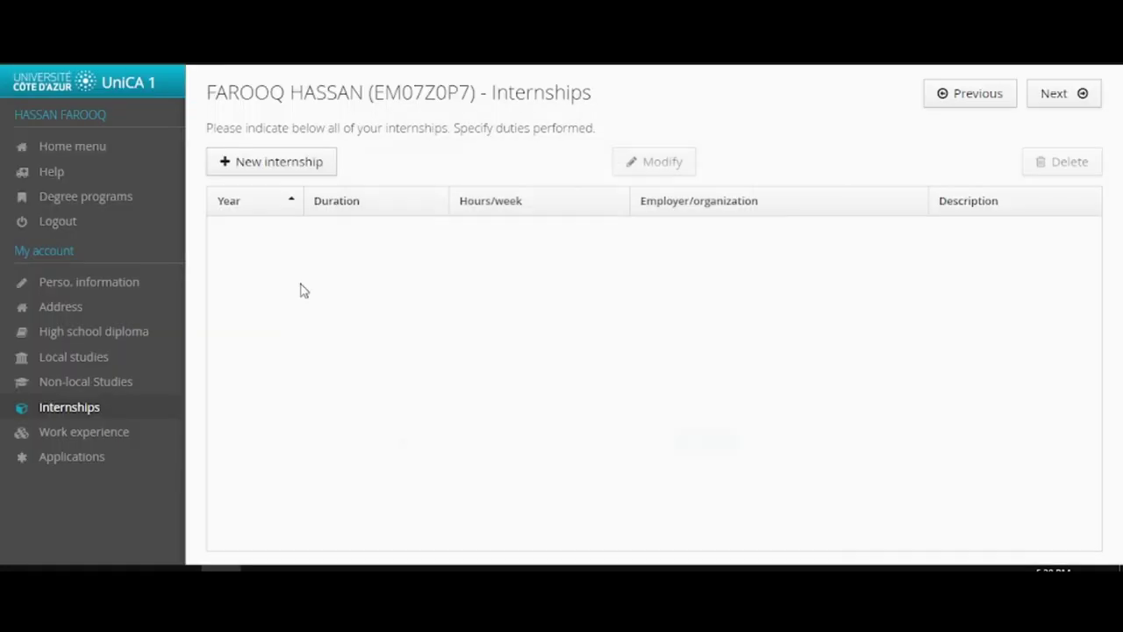
- View the fields of a new work experience entry and close the form without saving
left_click(77, 435)
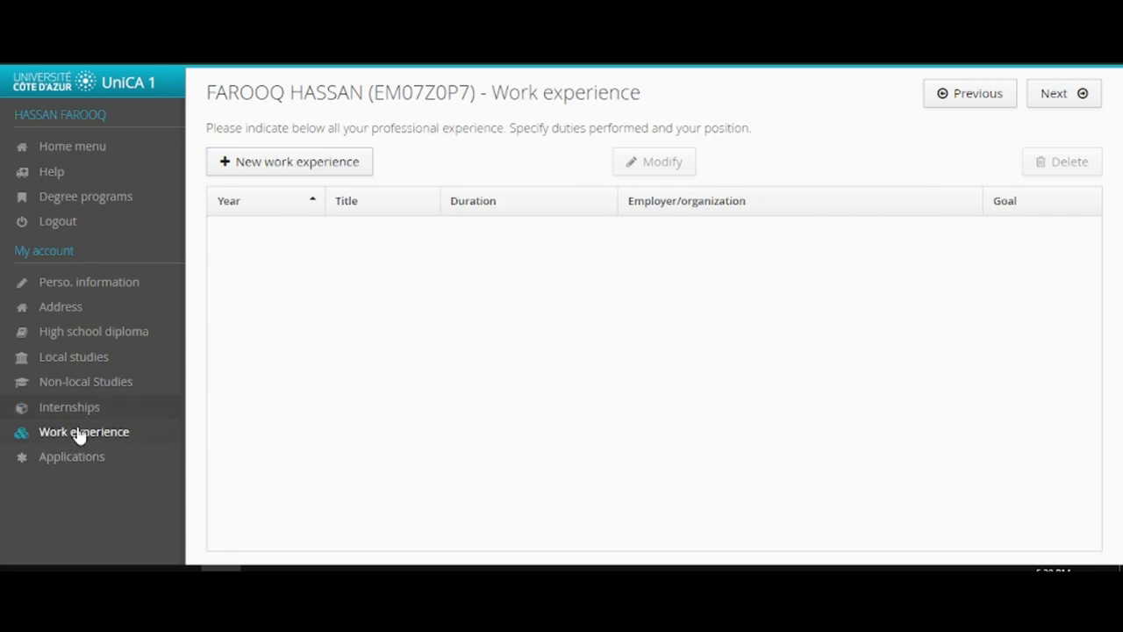
left_click(308, 158)
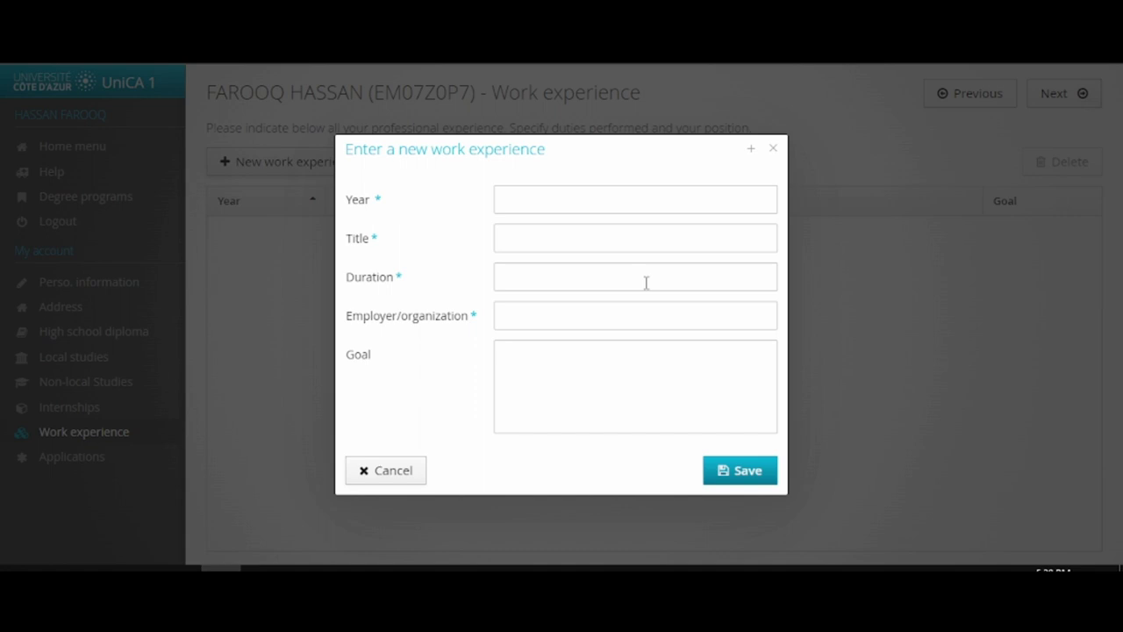
left_click(761, 162)
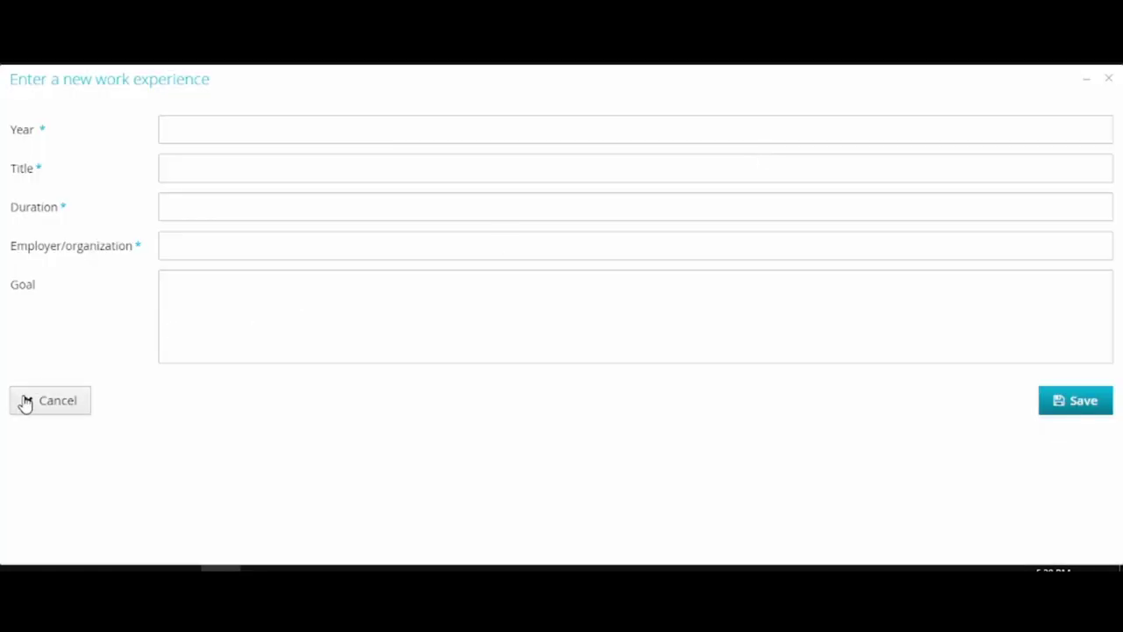
left_click(1109, 82)
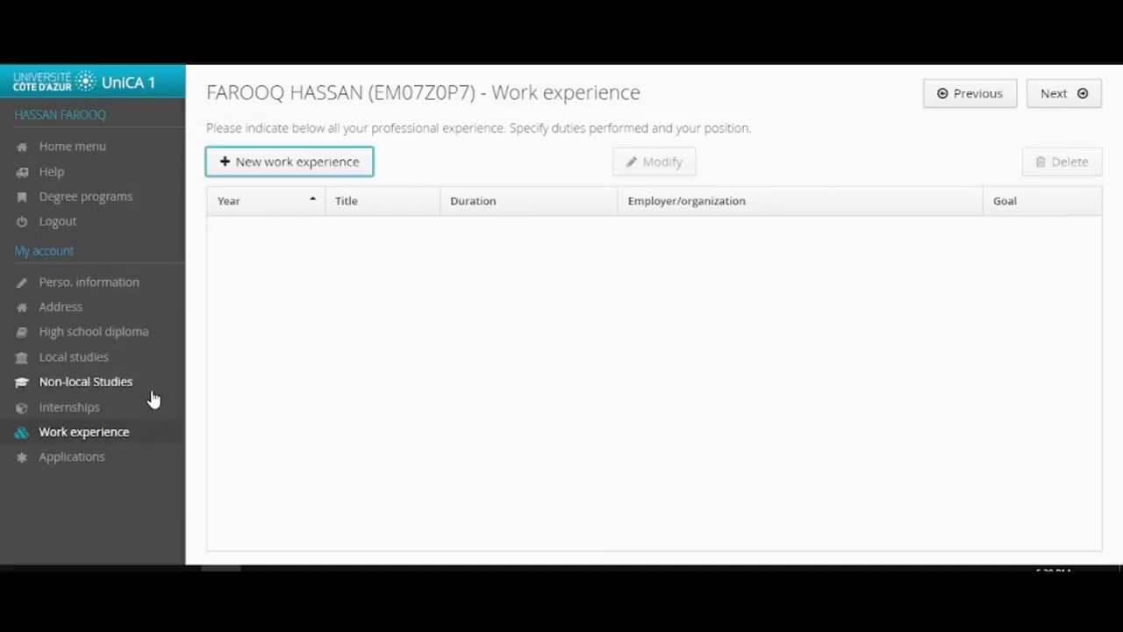
- Start a new application and filter the degree programs by "data science"
left_click(72, 456)
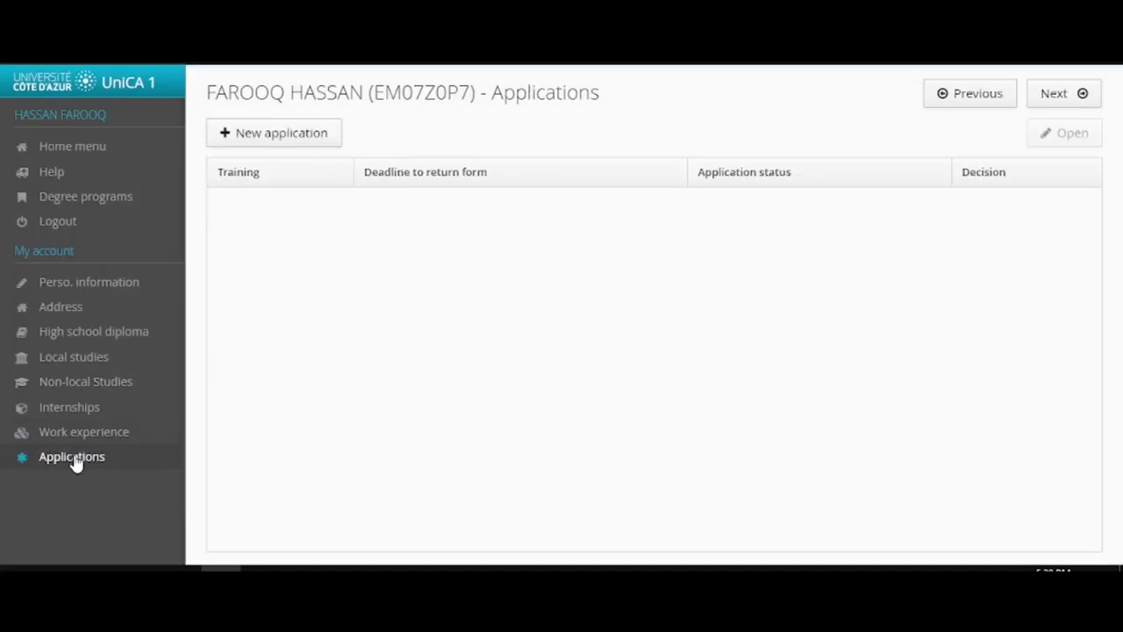
left_click(258, 136)
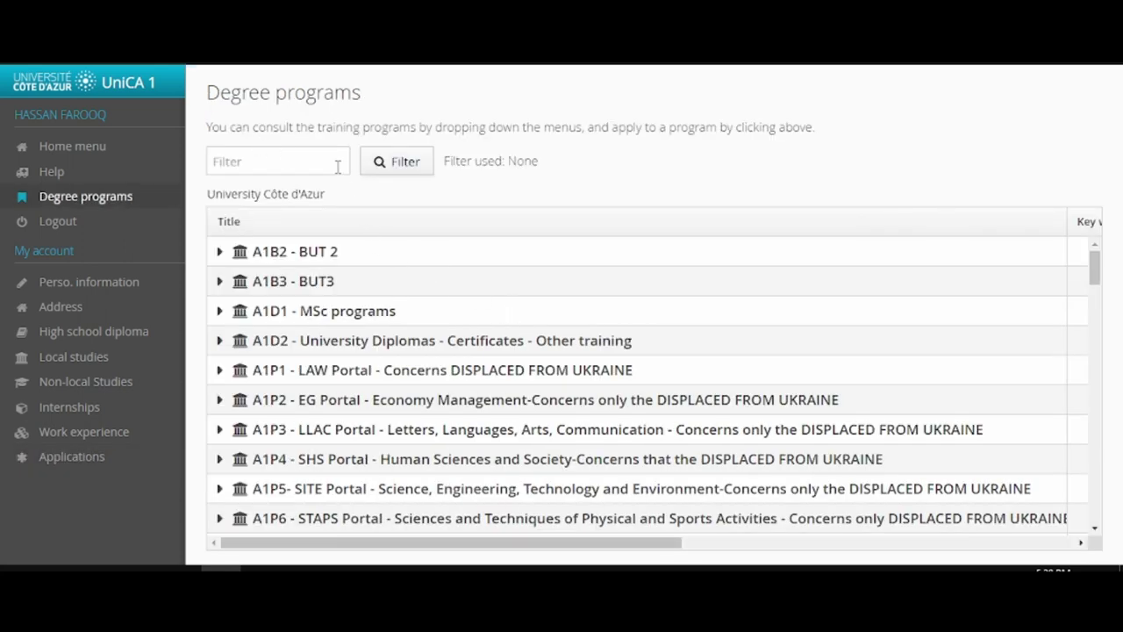
left_click(316, 164)
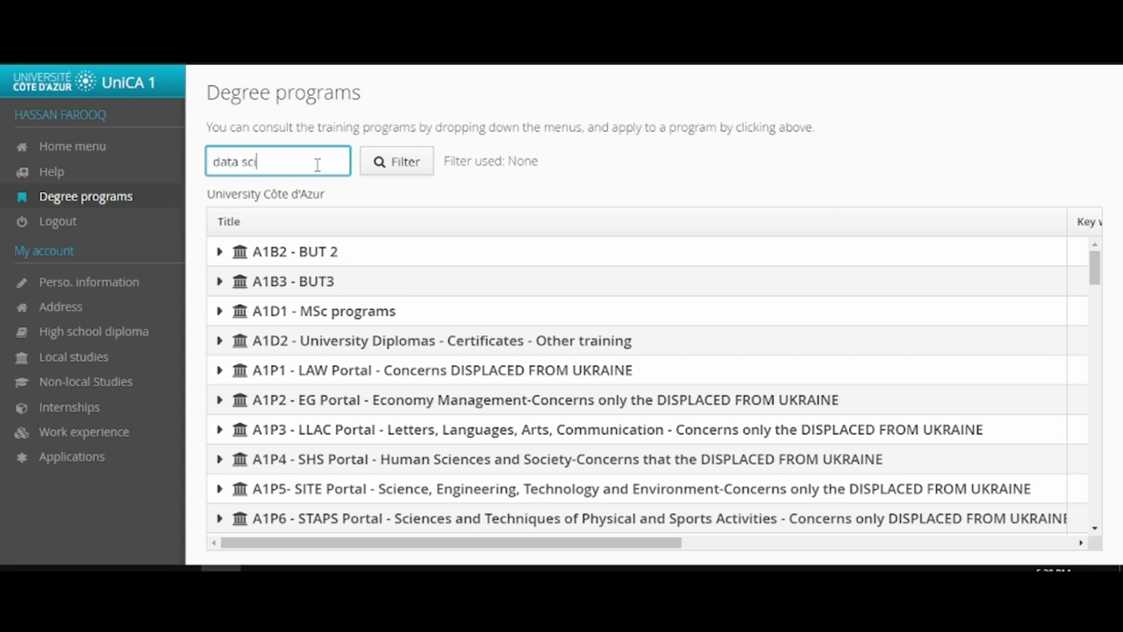
type("data science")
key("Return")
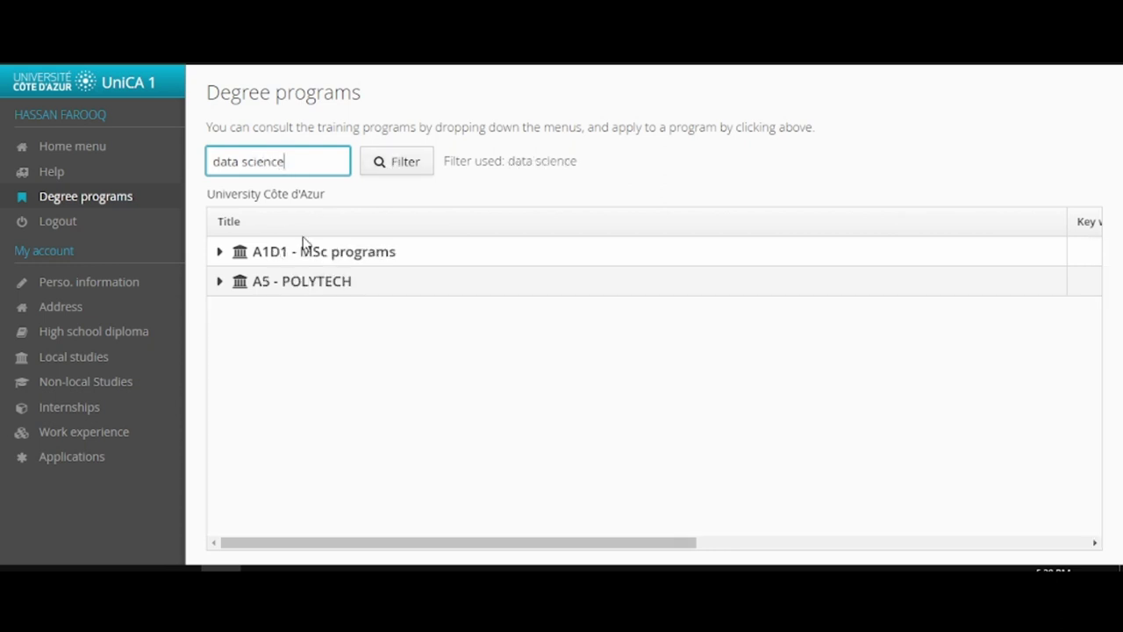
- Apply to MSc 1 Data Science & Artificial Intelligence (DSAI) among the masters of the A1D1 MSc programs and confirm
left_click(220, 256)
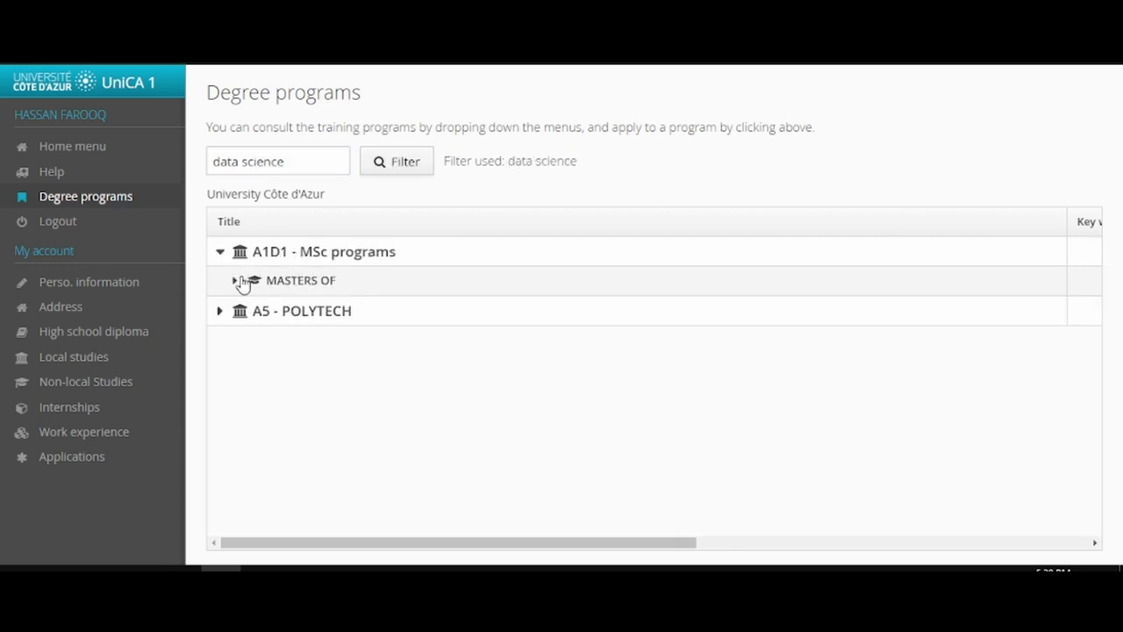
left_click(236, 280)
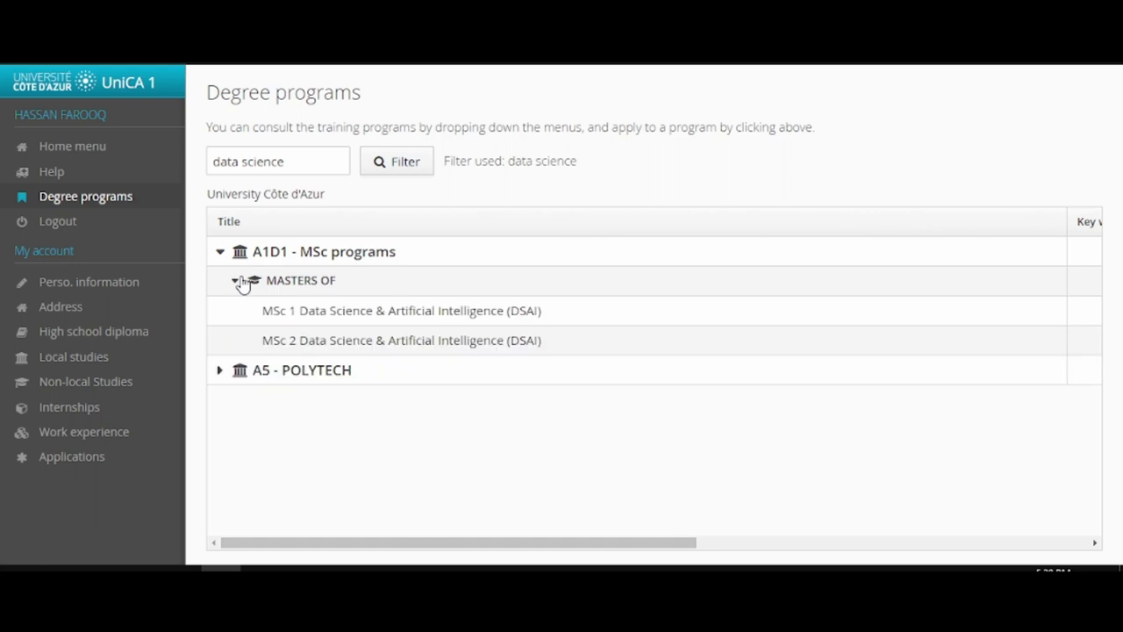
left_click(329, 316)
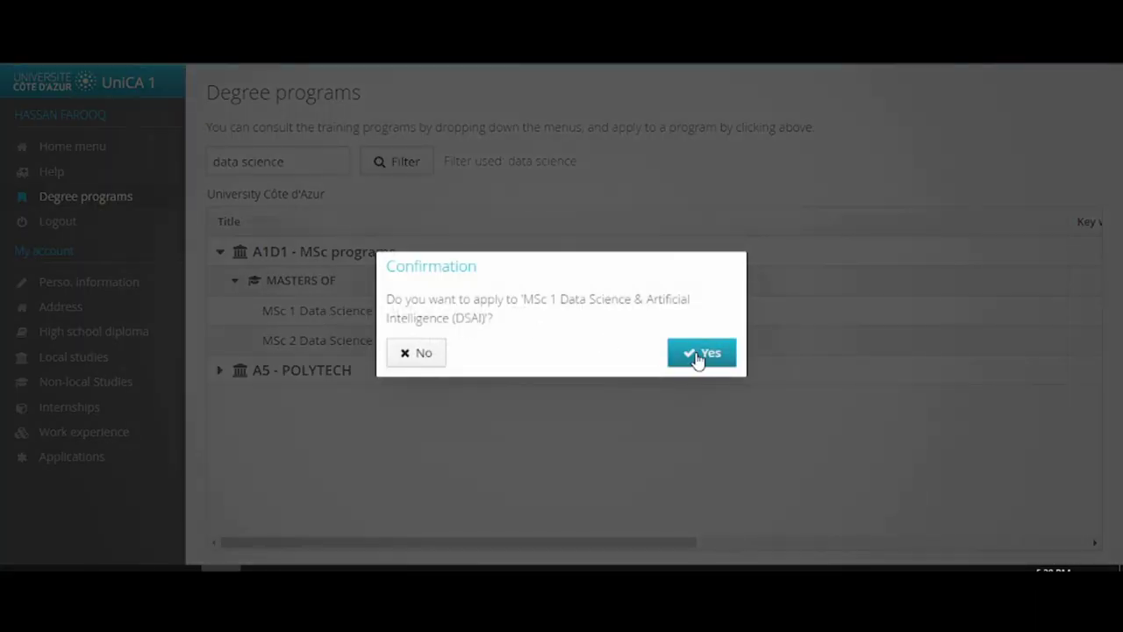
left_click(698, 356)
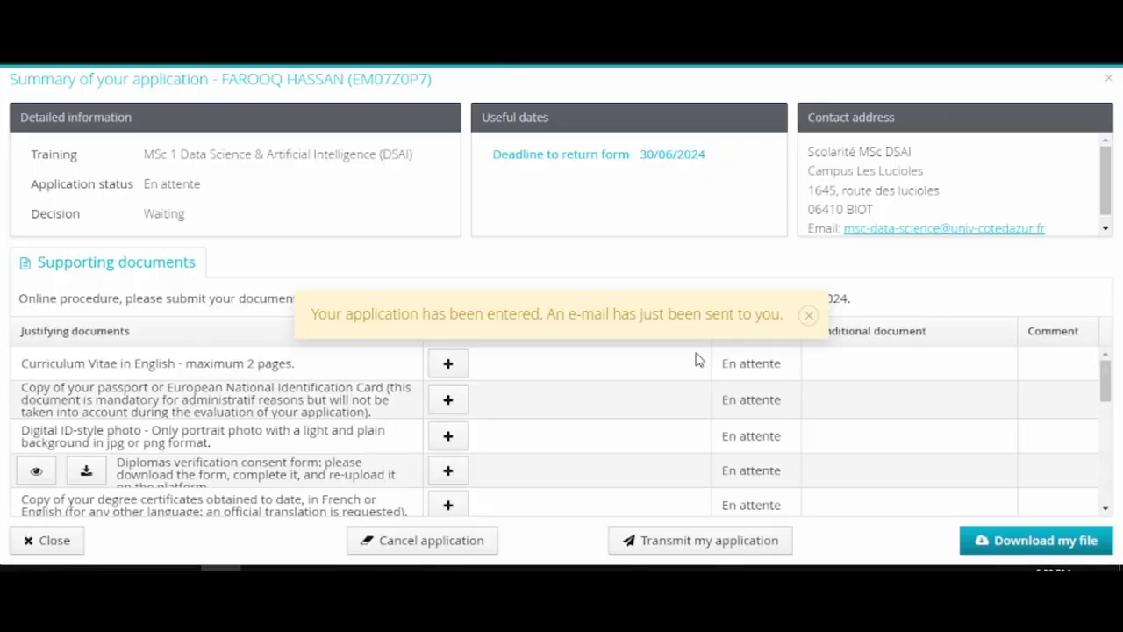
- Upload pass.pdf from the Desktop as the Curriculum Vitae supporting document
scroll(653, 369, "down", 1)
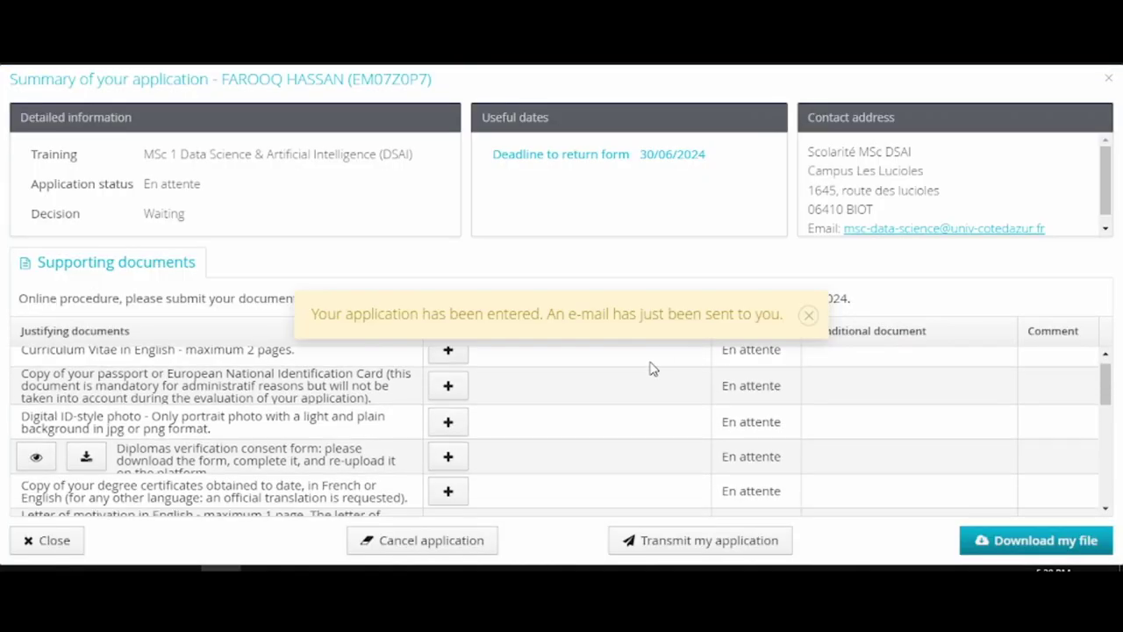
scroll(653, 369, "up", 1)
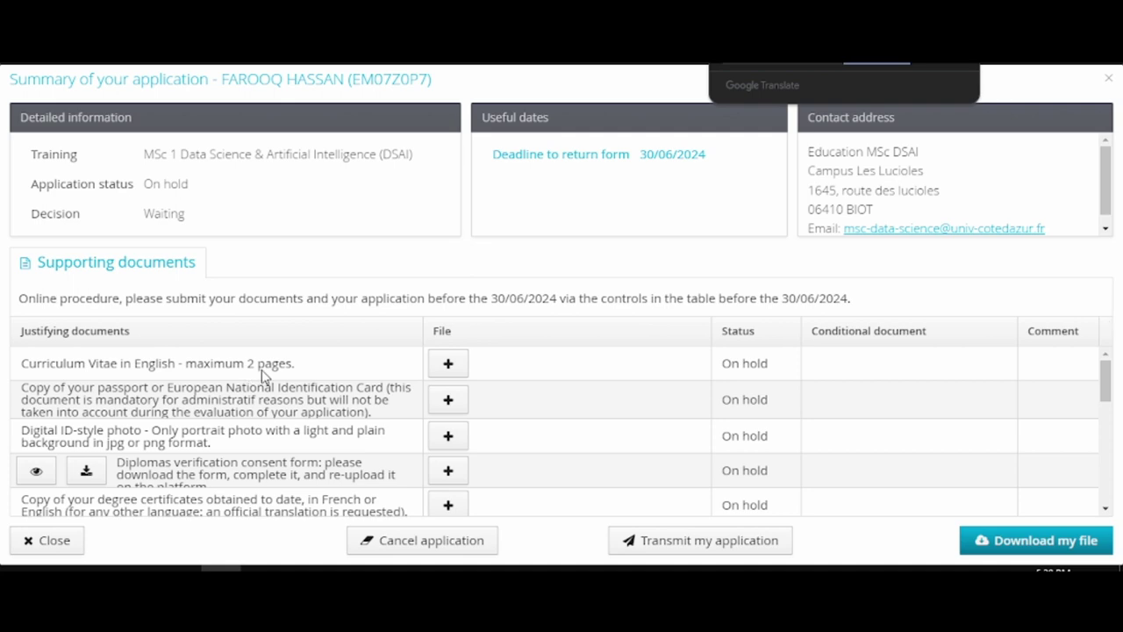
left_click(457, 365)
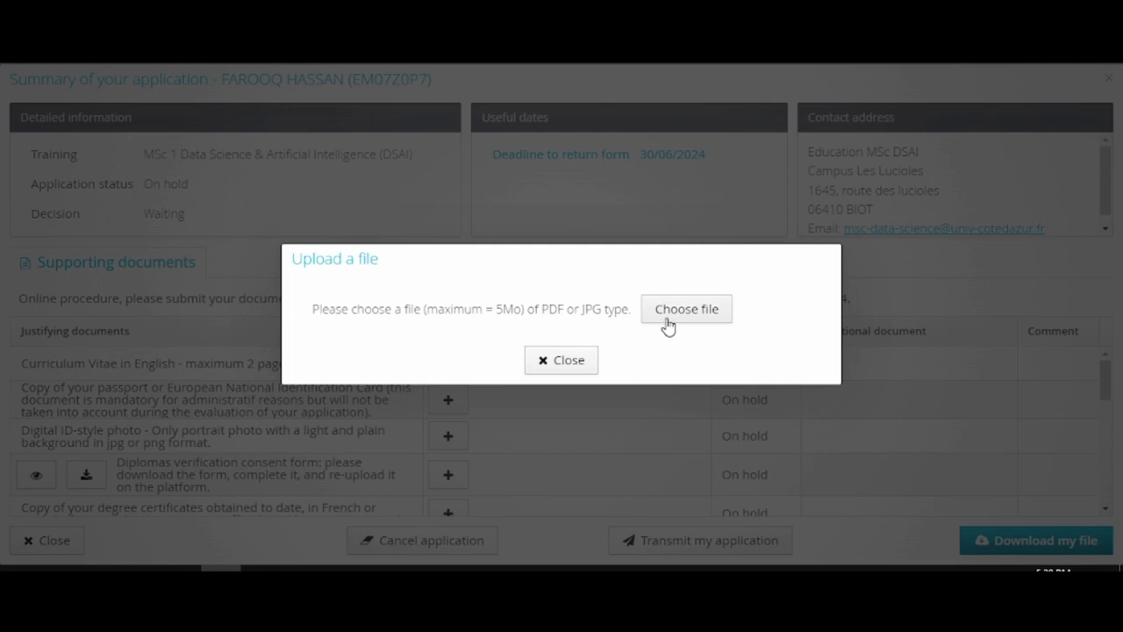
left_click(667, 316)
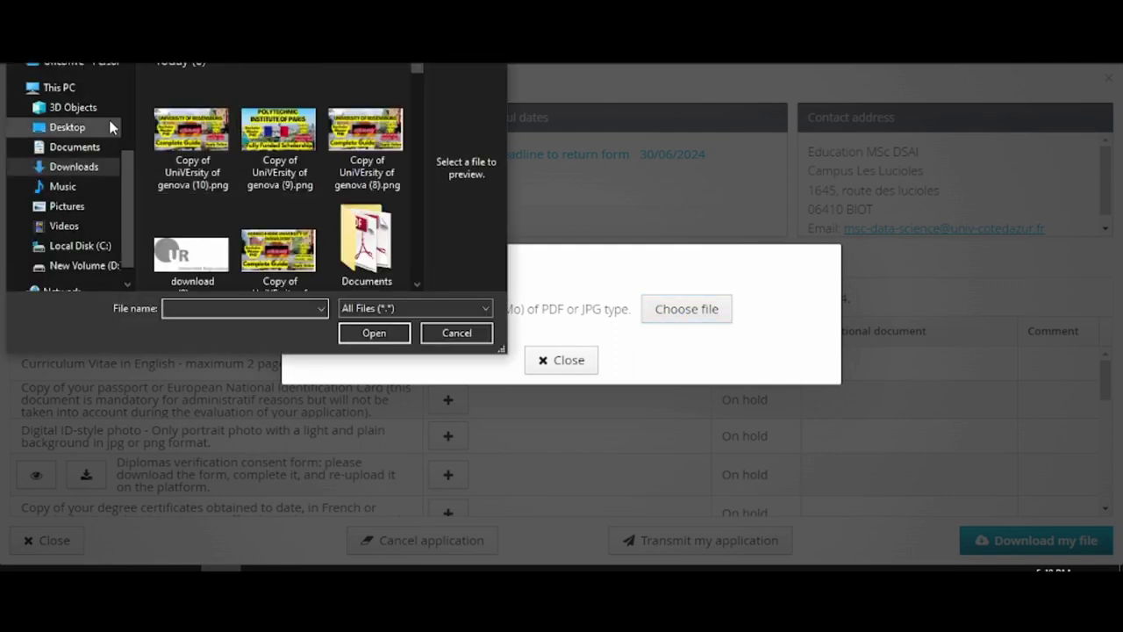
left_click(65, 129)
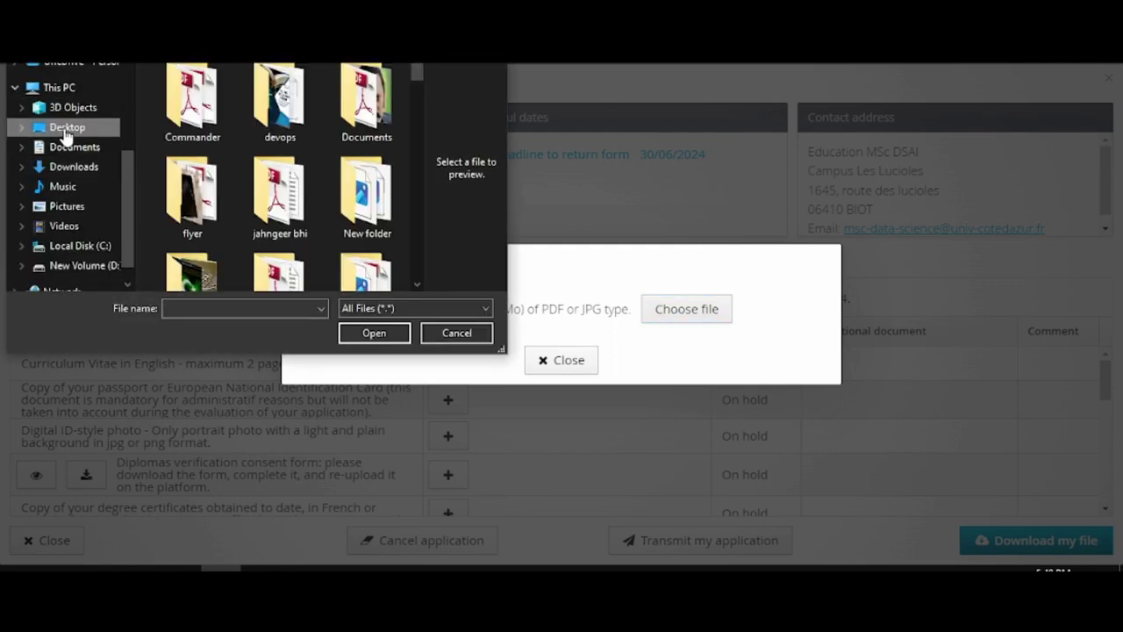
scroll(366, 101, "down", 5)
left_click(364, 118)
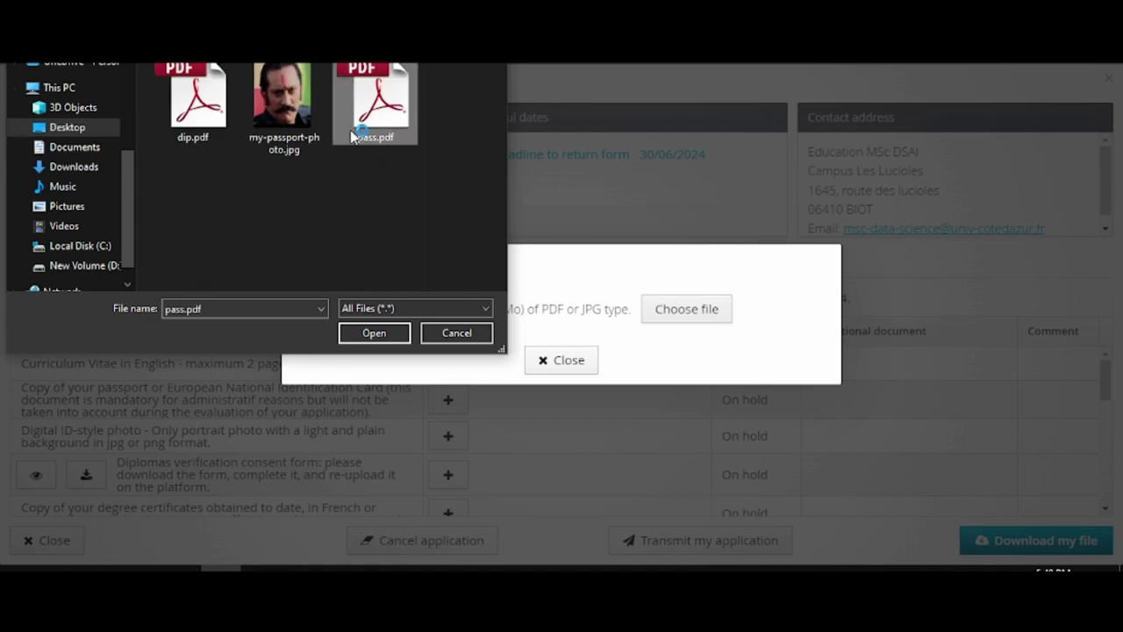
left_click(370, 330)
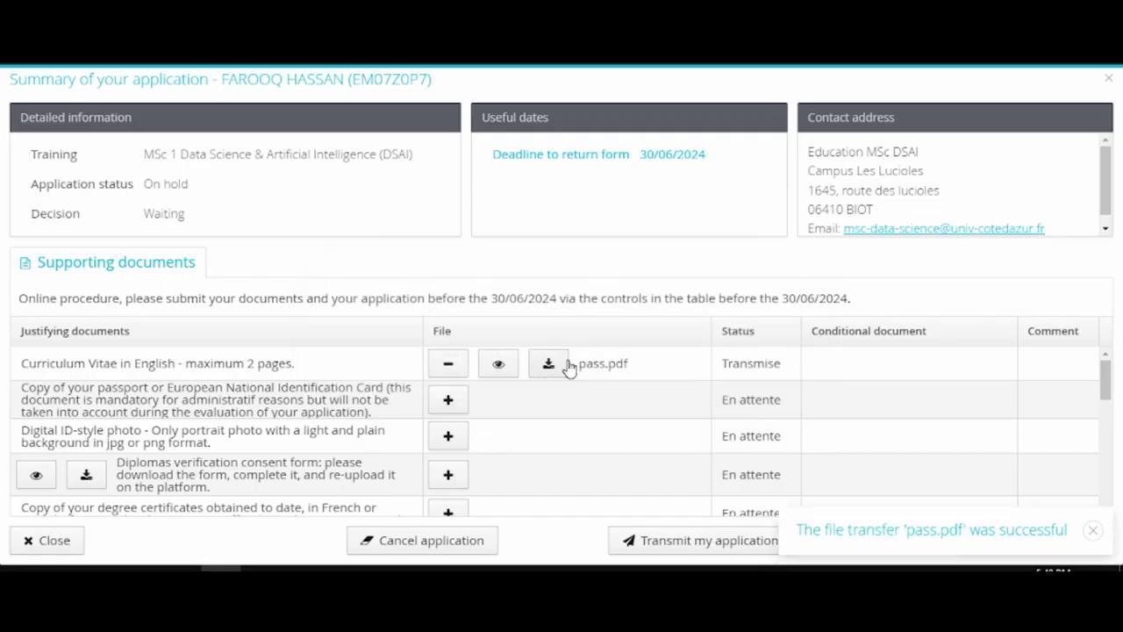
- Download the diplomas verification consent form from the supporting documents list
scroll(524, 402, "down", 2)
scroll(524, 406, "up", 2)
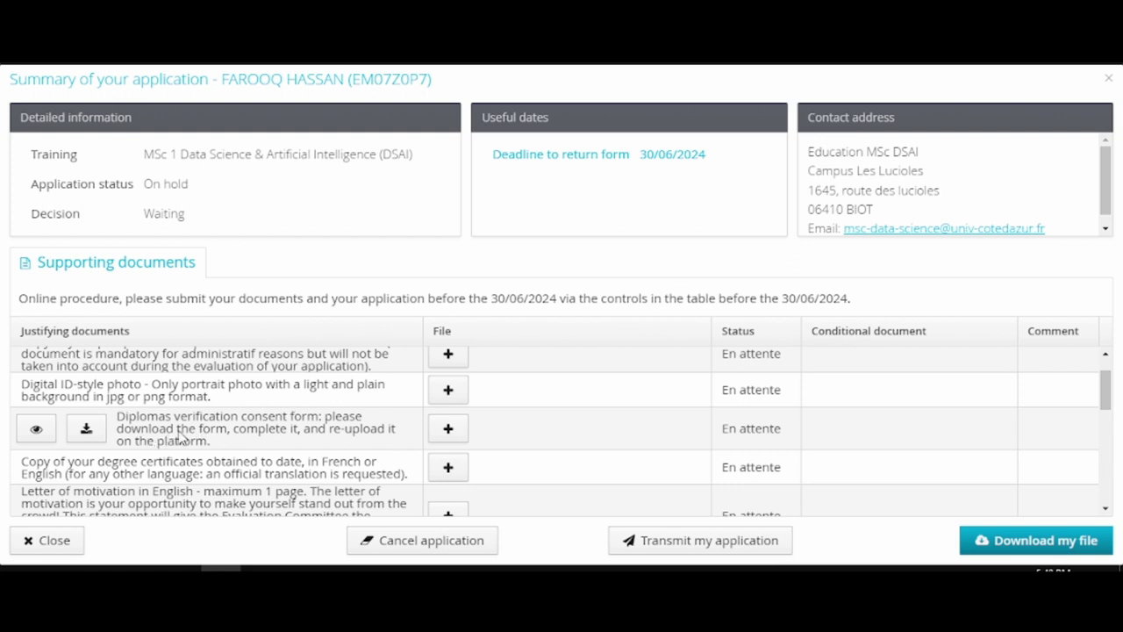
left_click(84, 430)
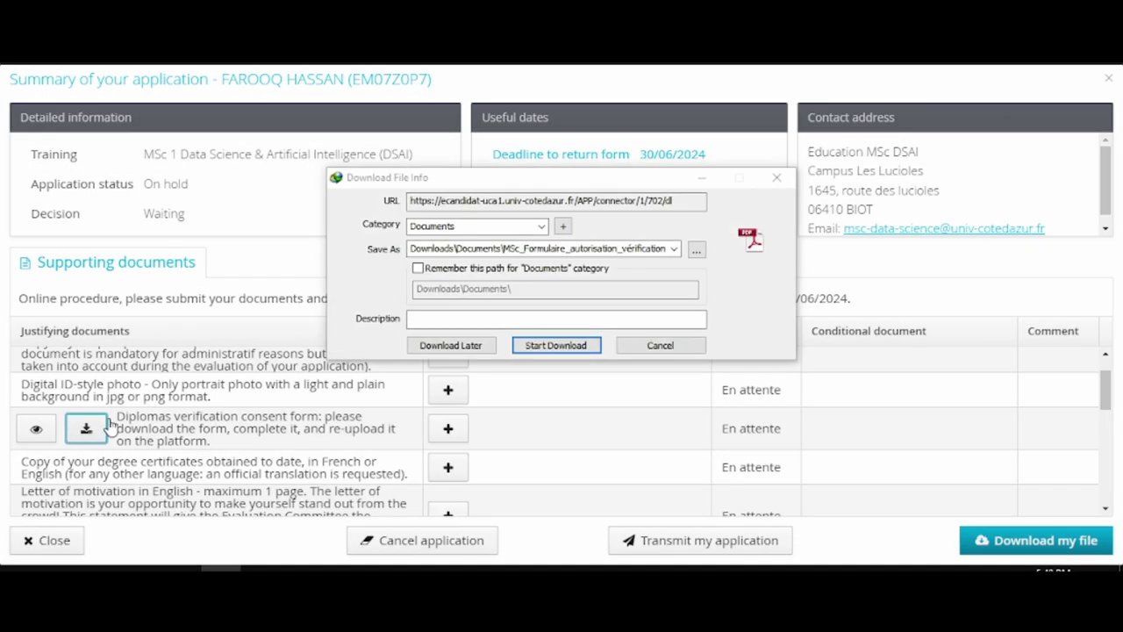
left_click(594, 345)
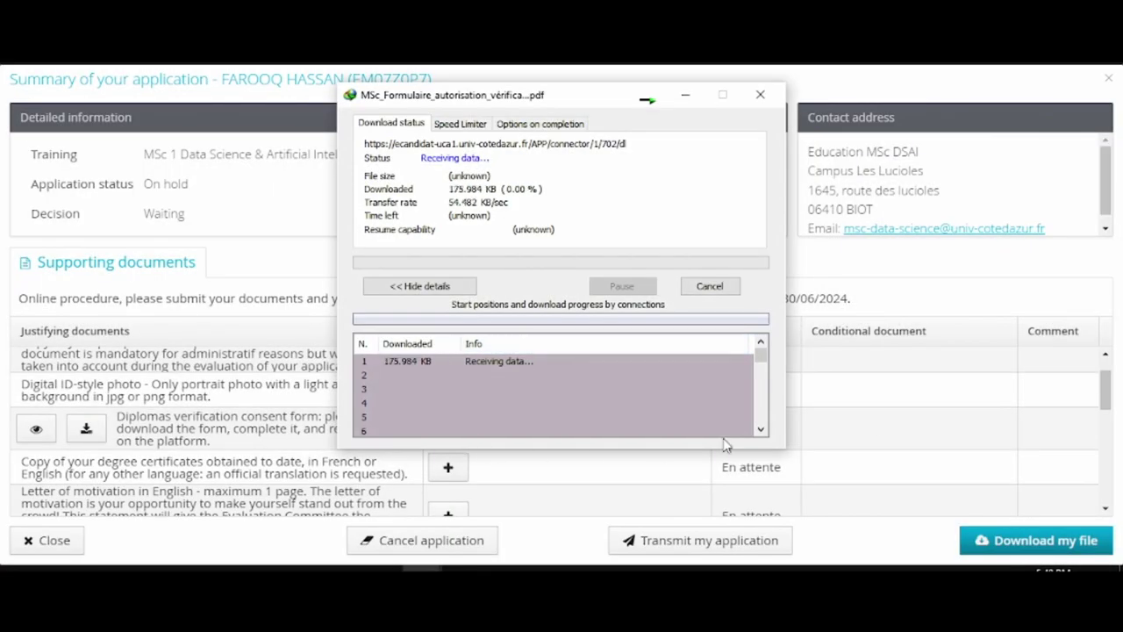
- Open the downloaded diplomas verification consent form and review its applicant, MSc, diploma and signature fields
scroll(877, 425, "down", 1)
scroll(877, 426, "down", 1)
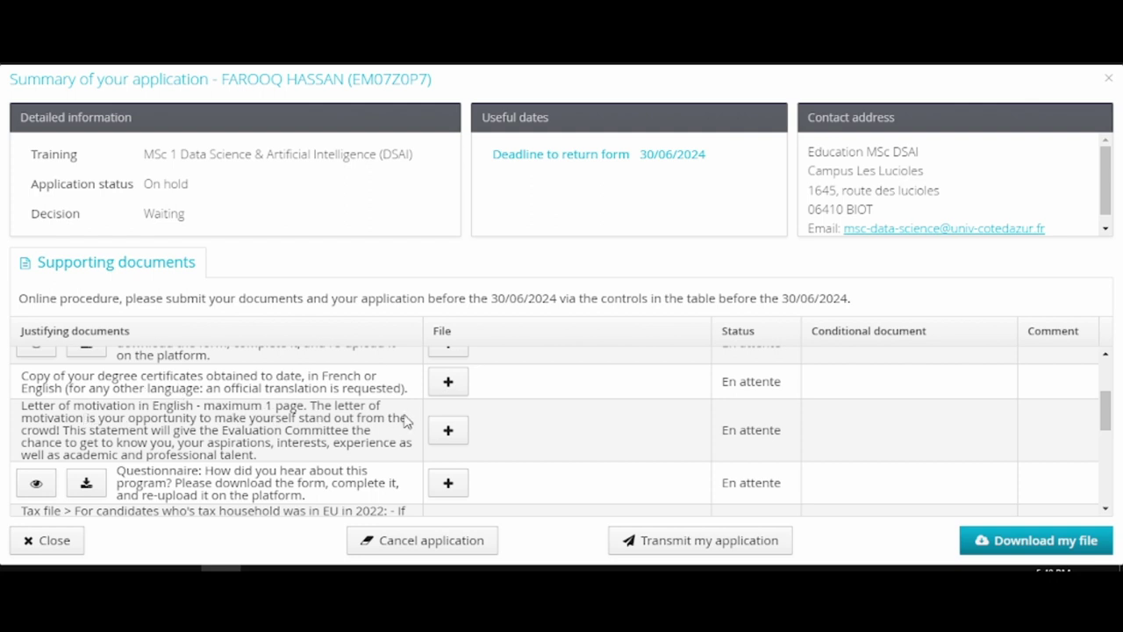
scroll(407, 422, "down", 2)
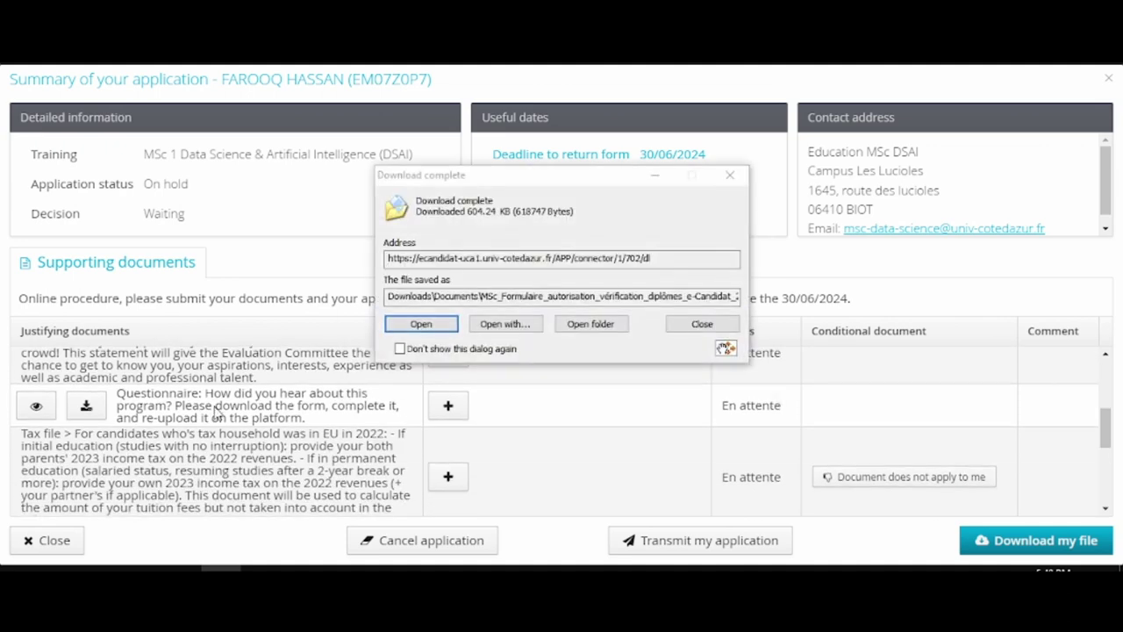
left_click(441, 326)
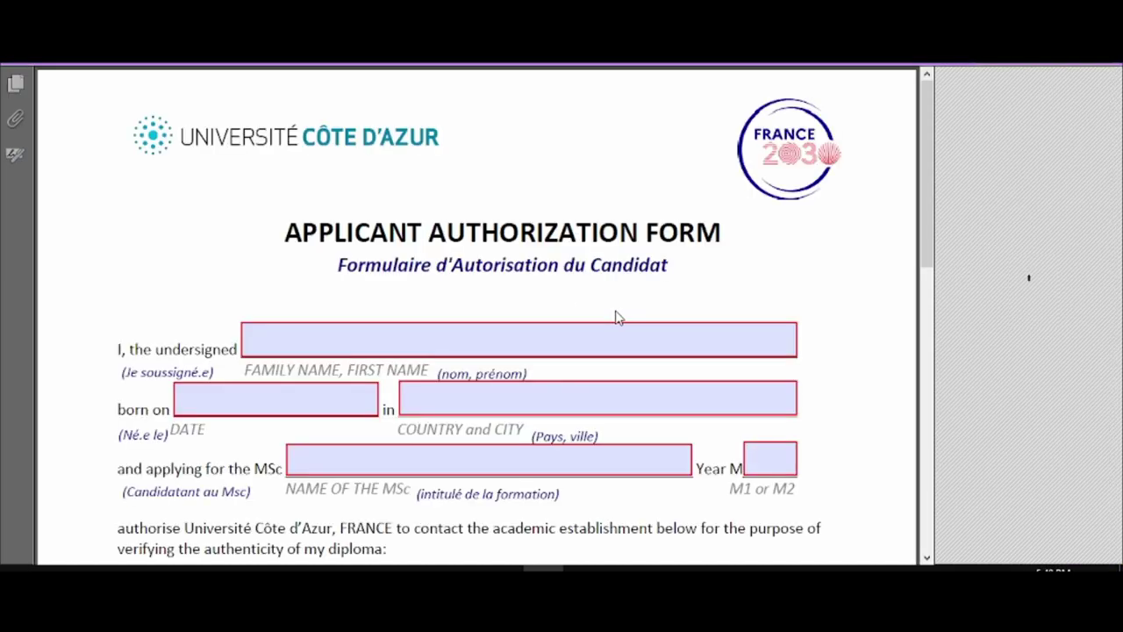
scroll(616, 318, "down", 1)
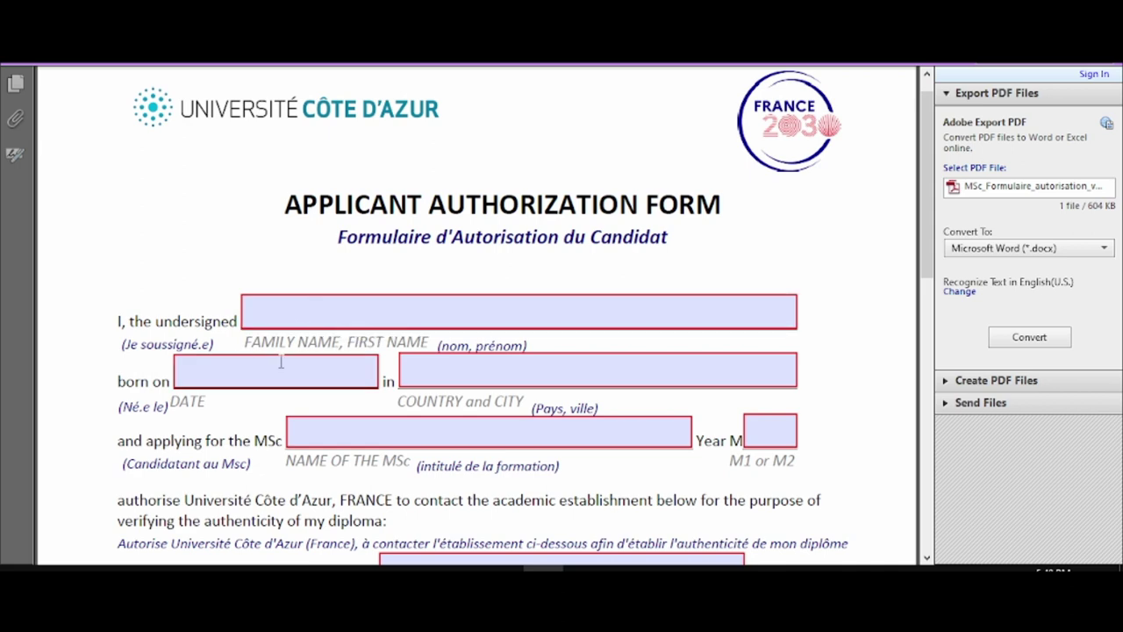
scroll(494, 367, "down", 3)
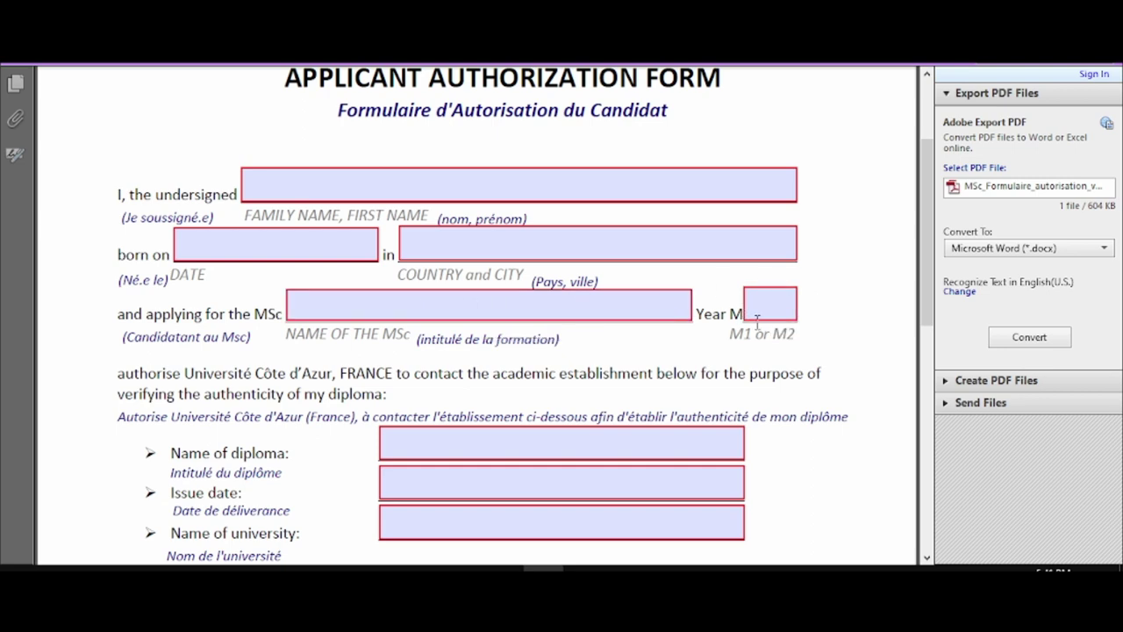
scroll(756, 321, "down", 5)
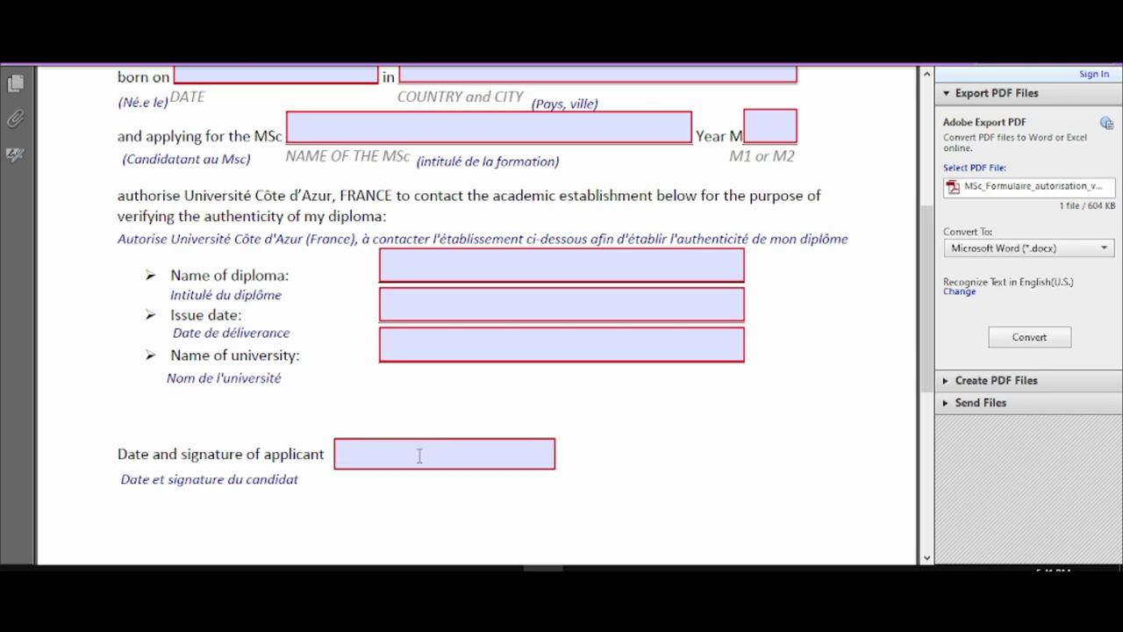
scroll(419, 455, "down", 6)
scroll(419, 456, "up", 6)
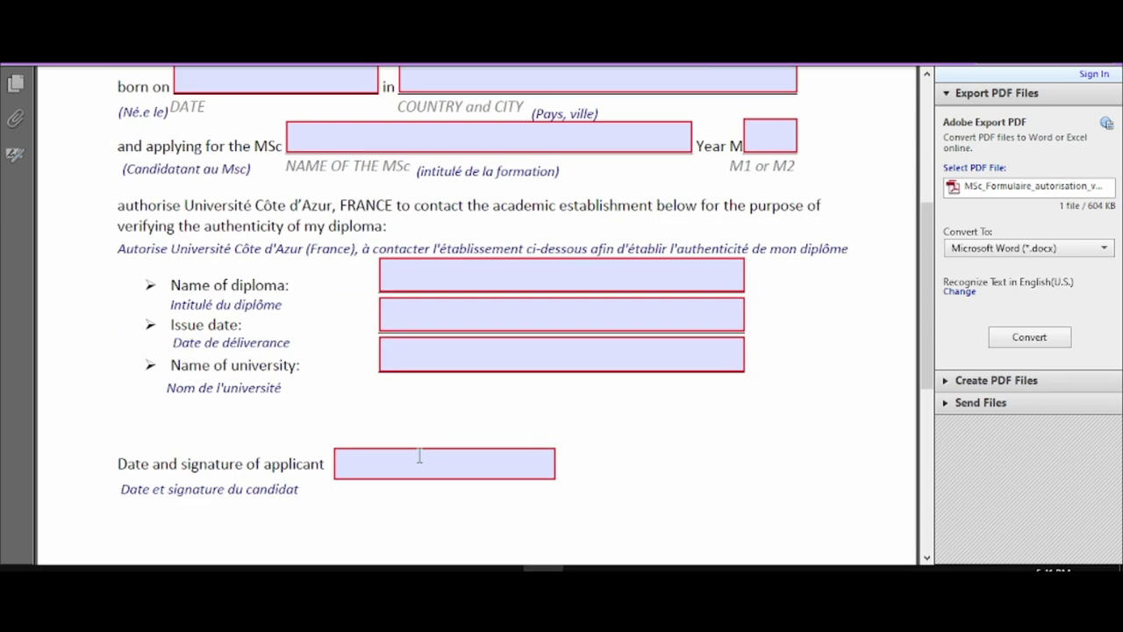
scroll(632, 322, "up", 6)
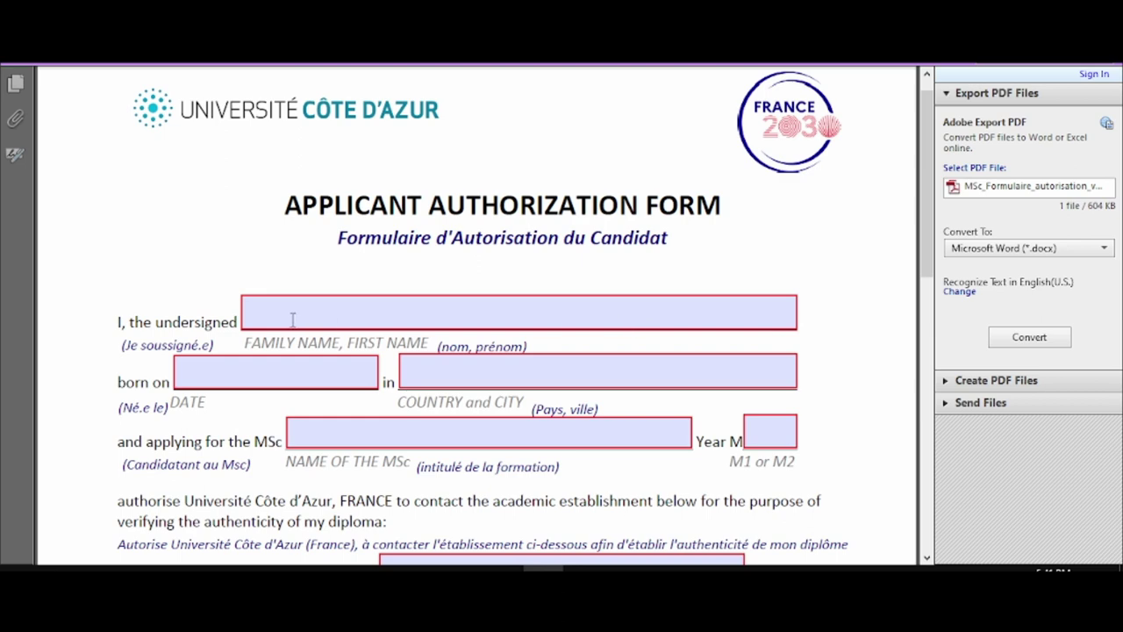
left_click(261, 310)
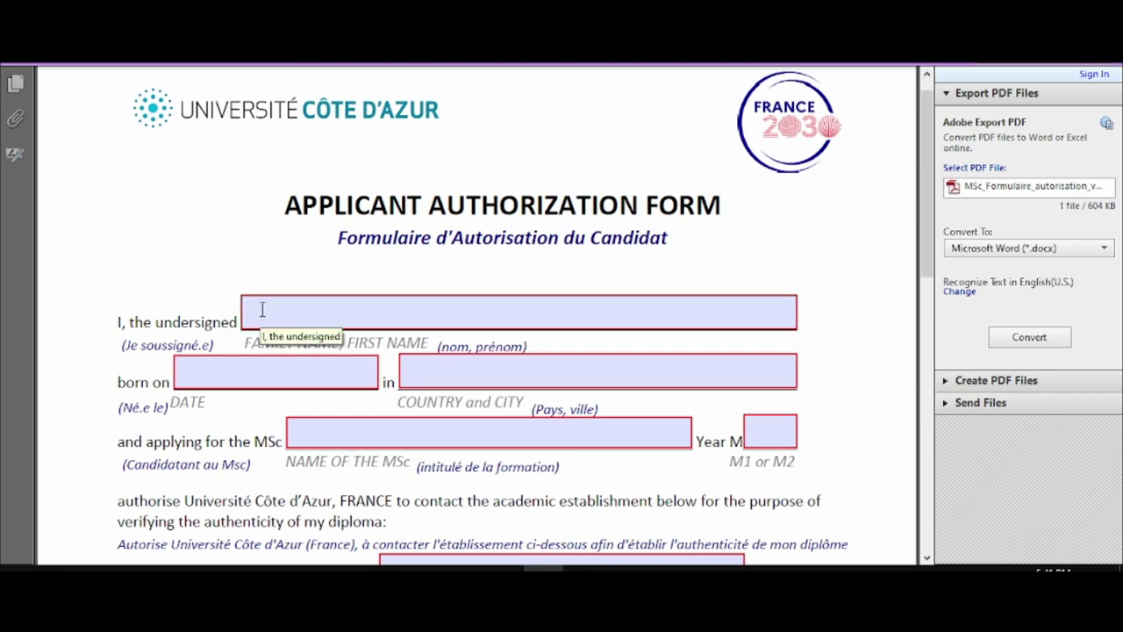
scroll(615, 377, "down", 3)
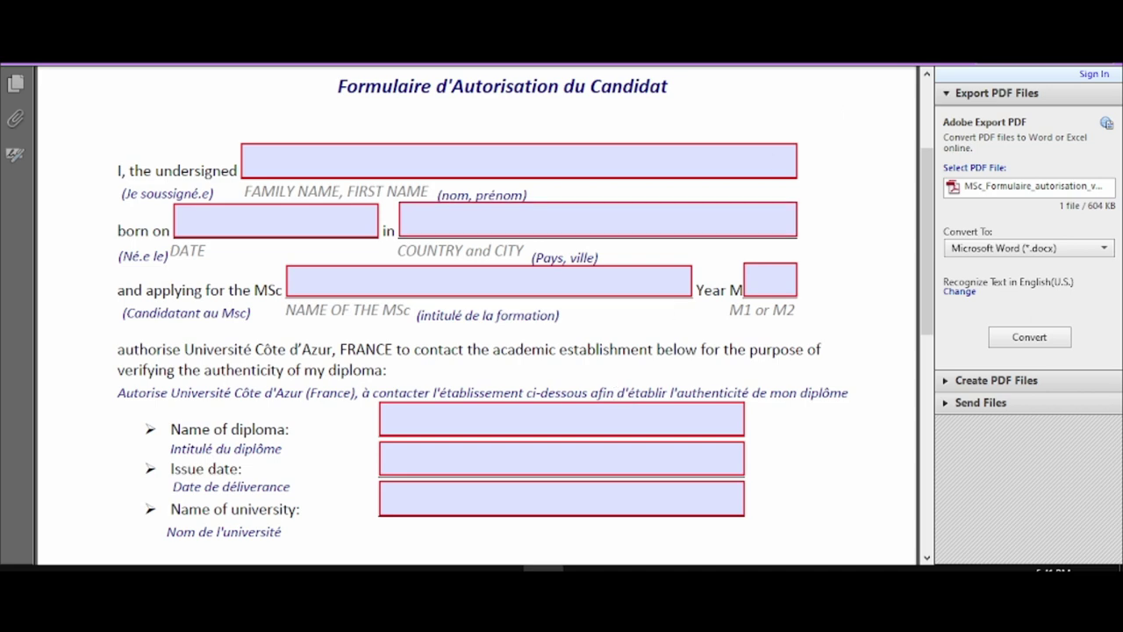
- Return to the eCandidat application, download the questionnaire about how the program was discovered, and open the PDF
key("alt+Tab")
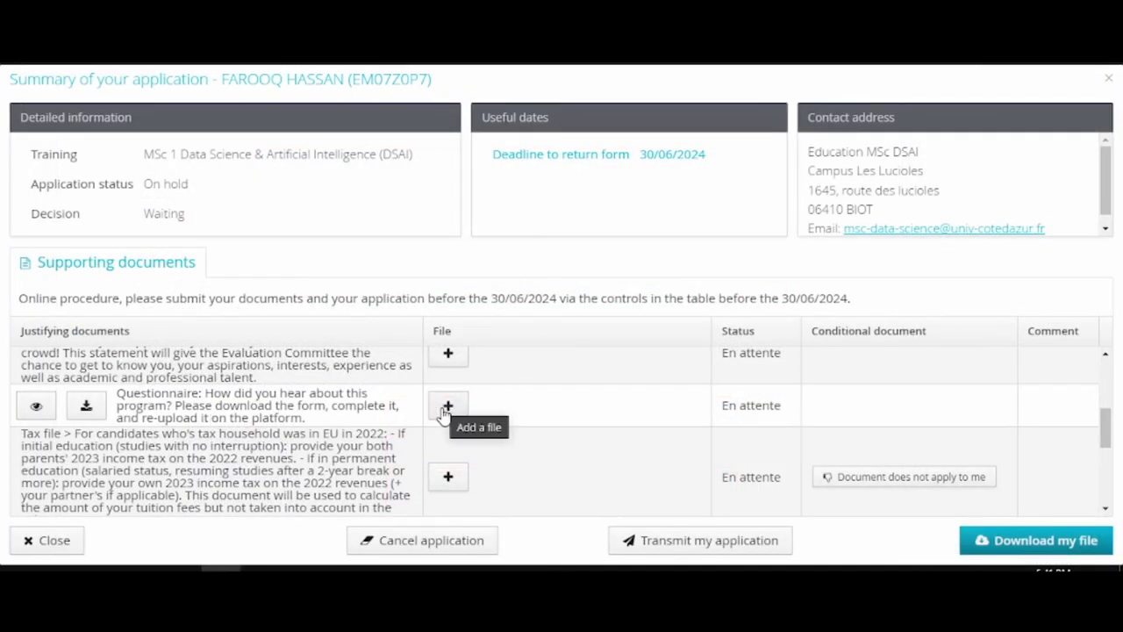
scroll(443, 414, "up", 3)
scroll(196, 439, "down", 5)
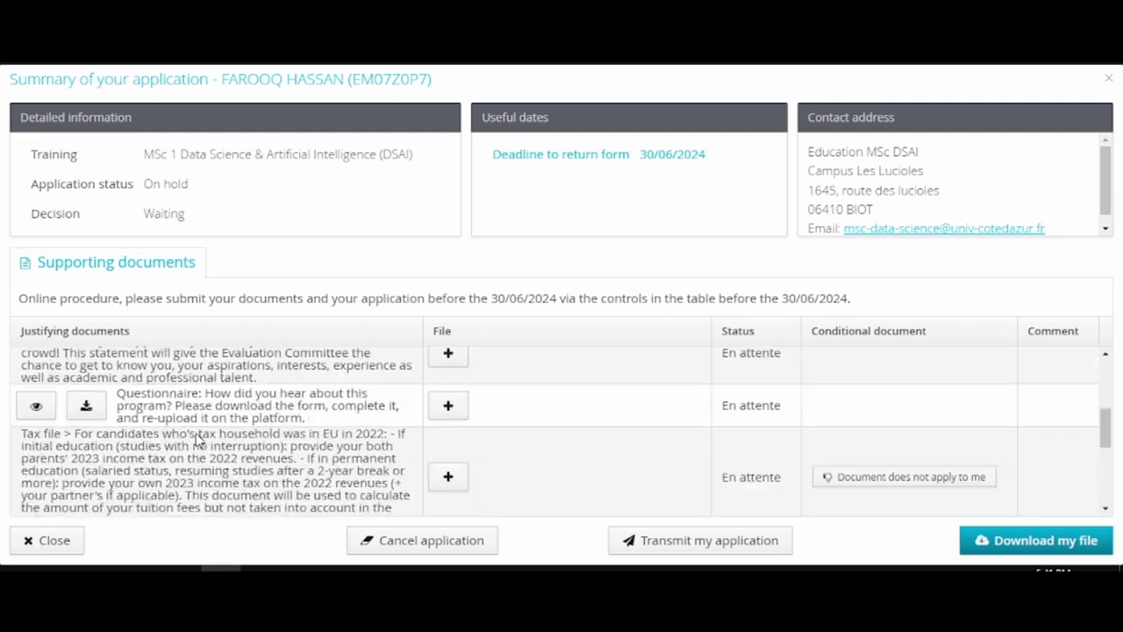
left_click(86, 360)
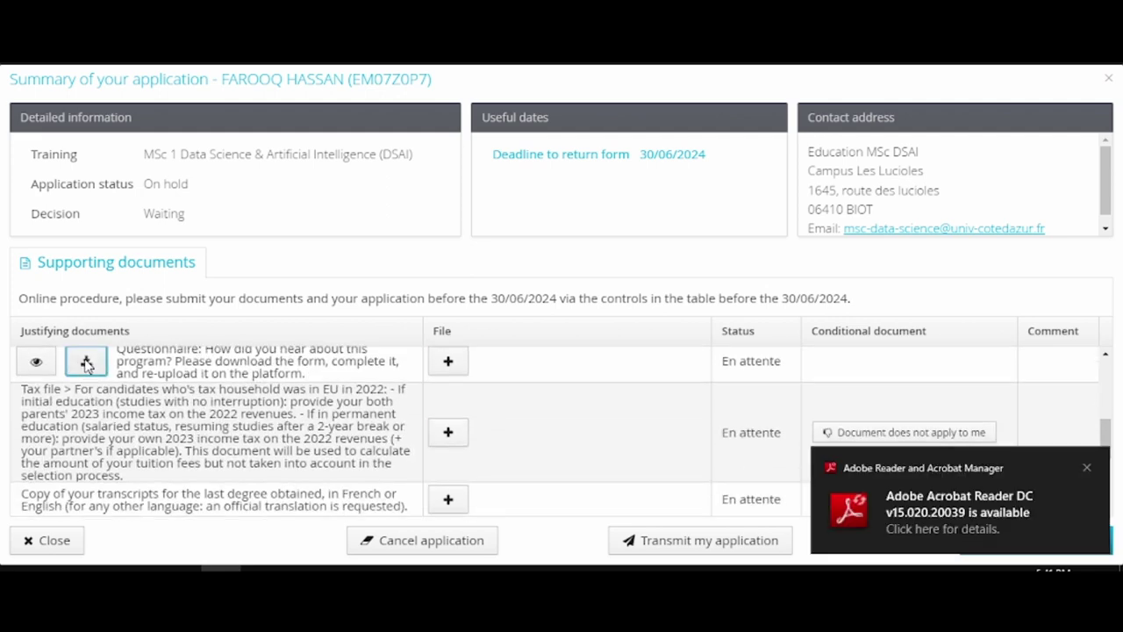
left_click(556, 349)
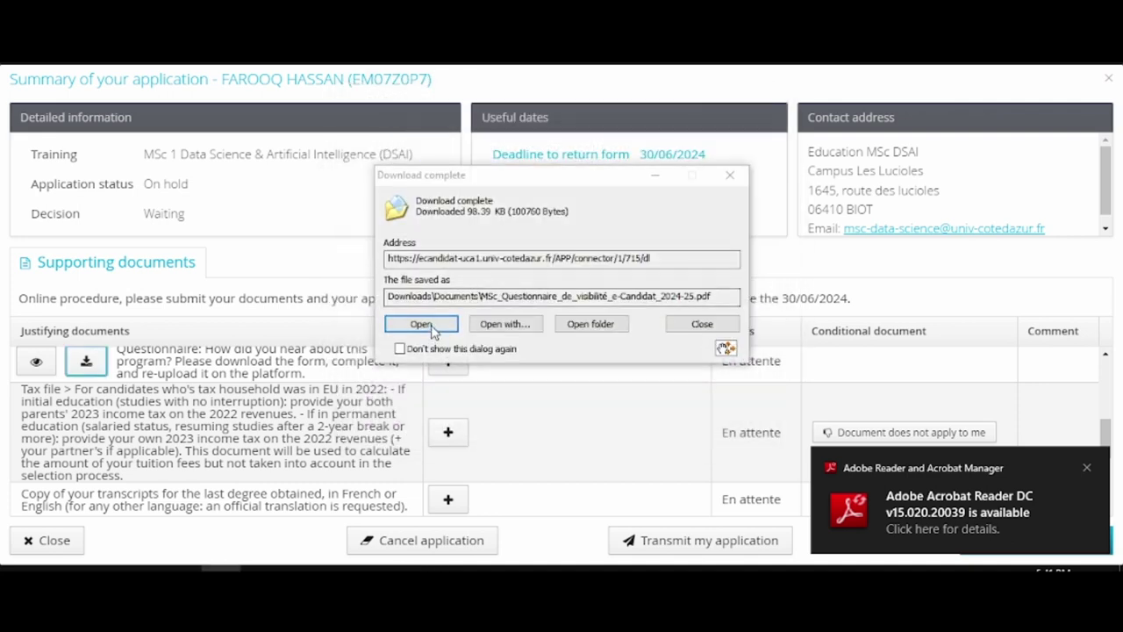
left_click(433, 329)
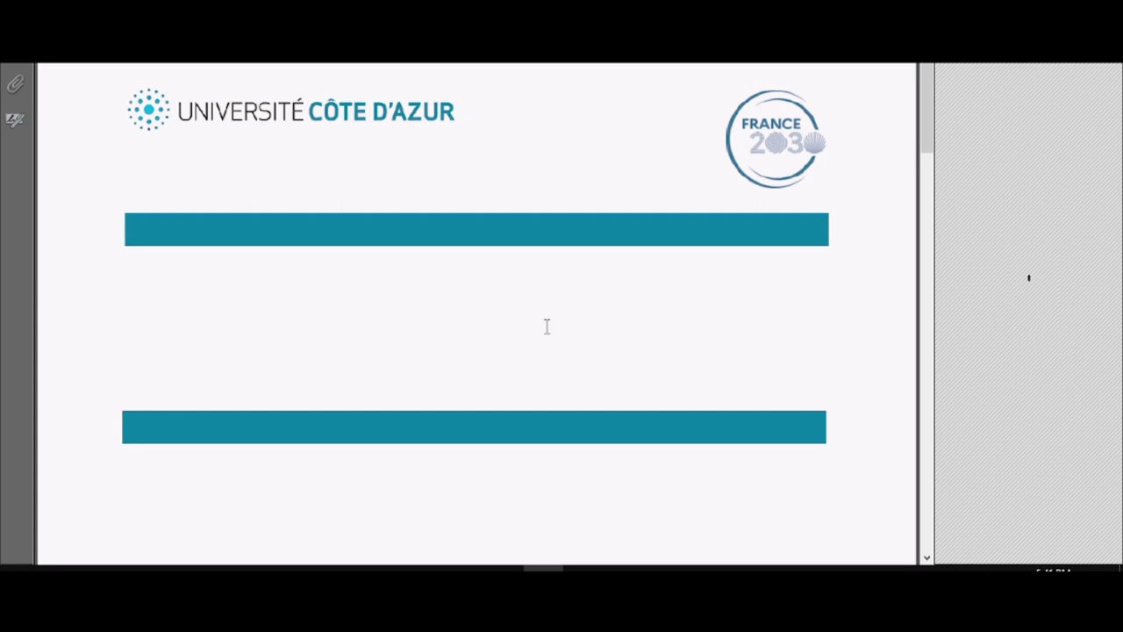
- Set the survey's course applied for to MSc DATA SCIENCE & ARTIFICIAL INTELLIGENCE
scroll(545, 326, "down", 1)
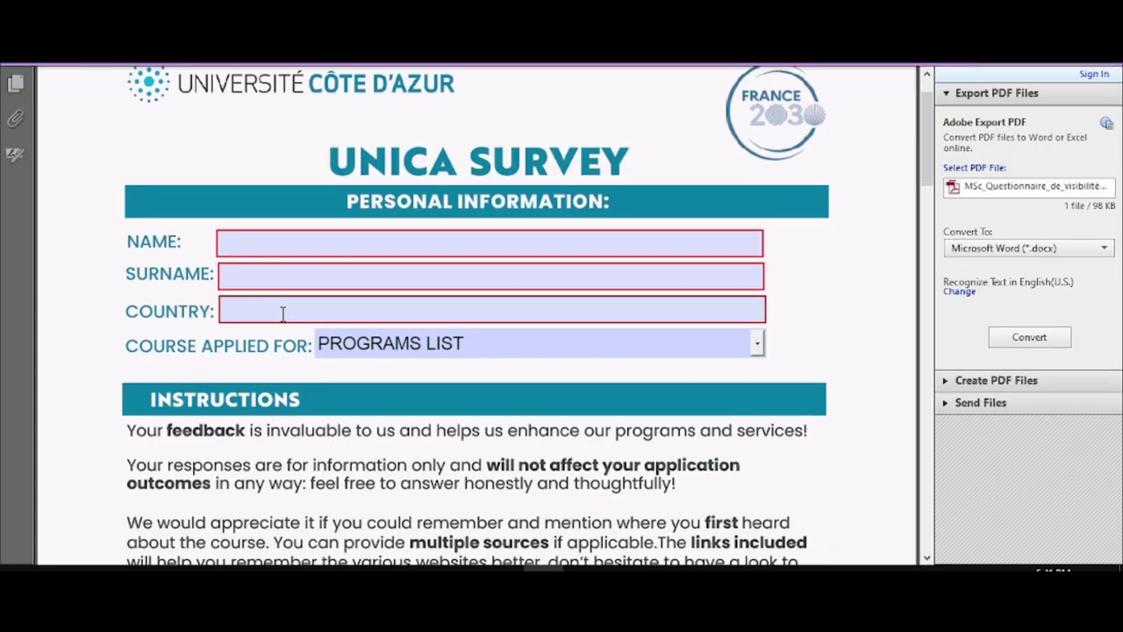
left_click(759, 345)
left_click(814, 343)
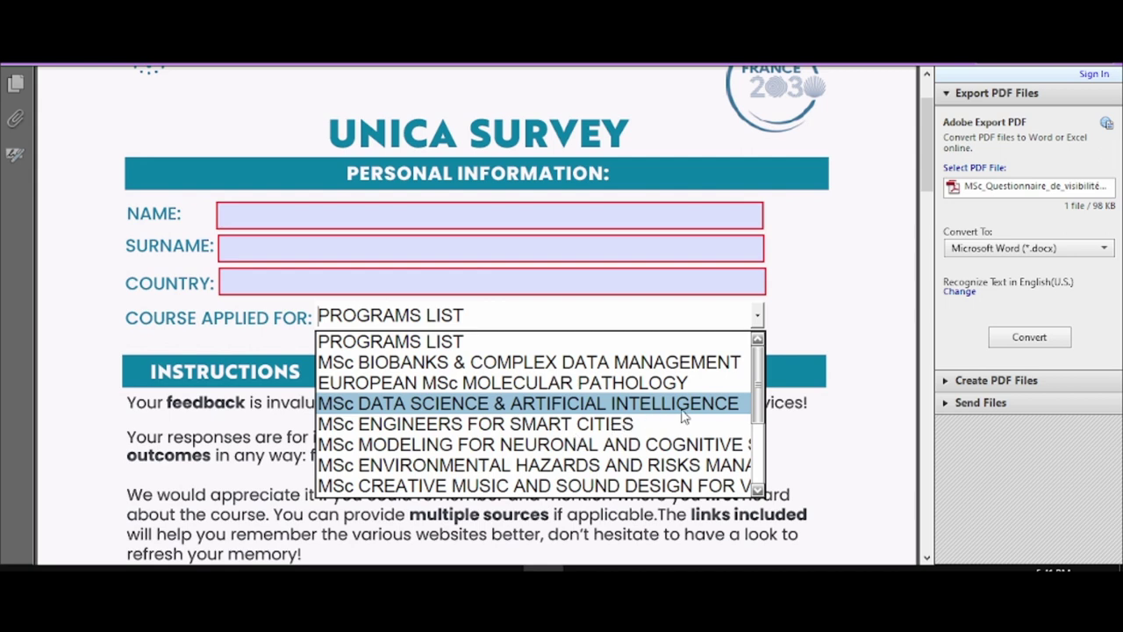
left_click_drag(760, 383, 752, 448)
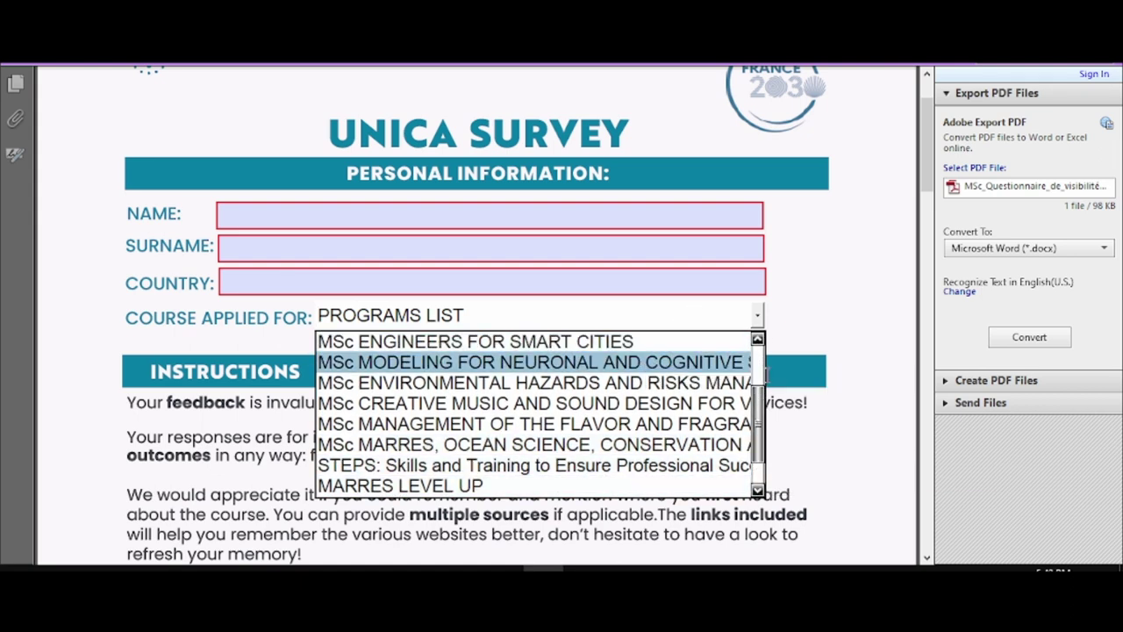
left_click_drag(760, 420, 760, 386)
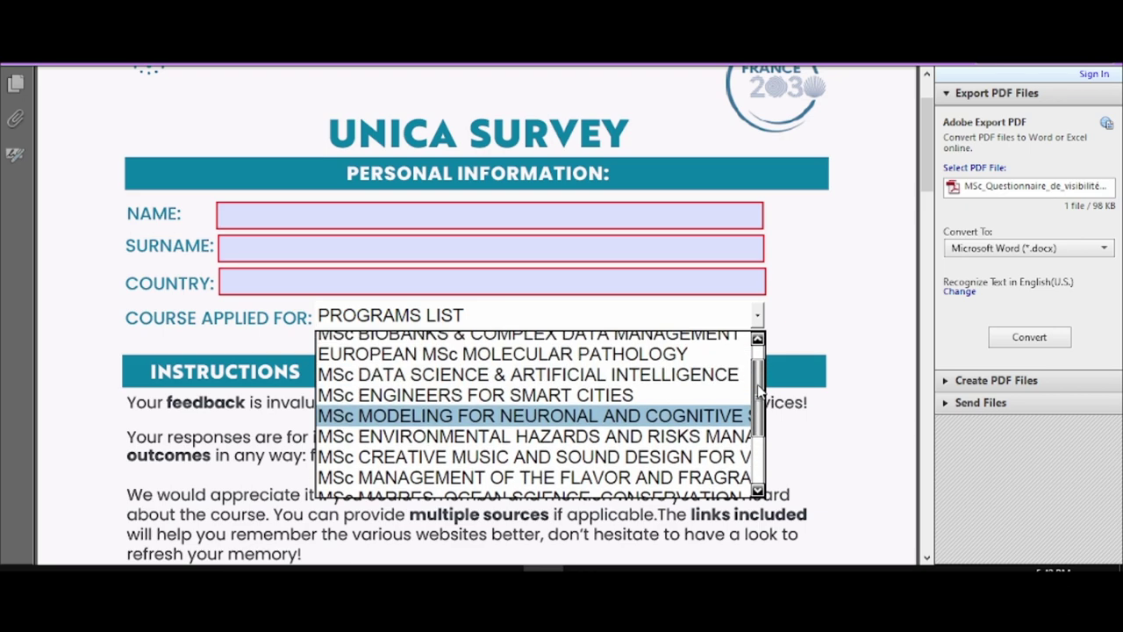
left_click(662, 382)
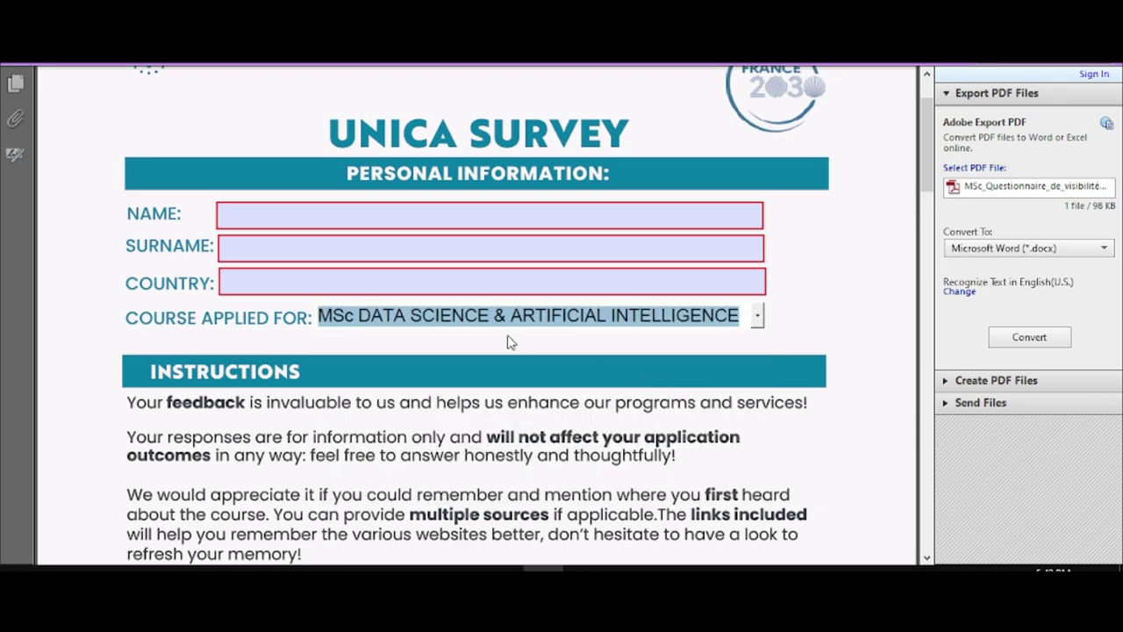
- Mark Masterportals.com (Studyportals) as the answer to Question 1 and look over the survey's remaining options
scroll(607, 389, "down", 5)
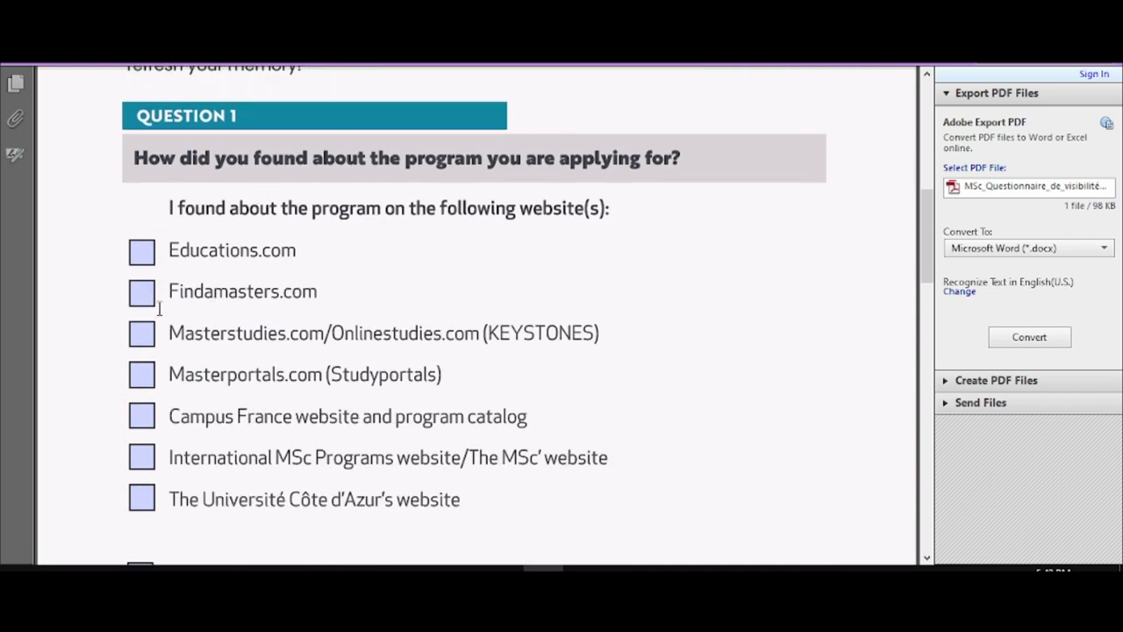
left_click(134, 379)
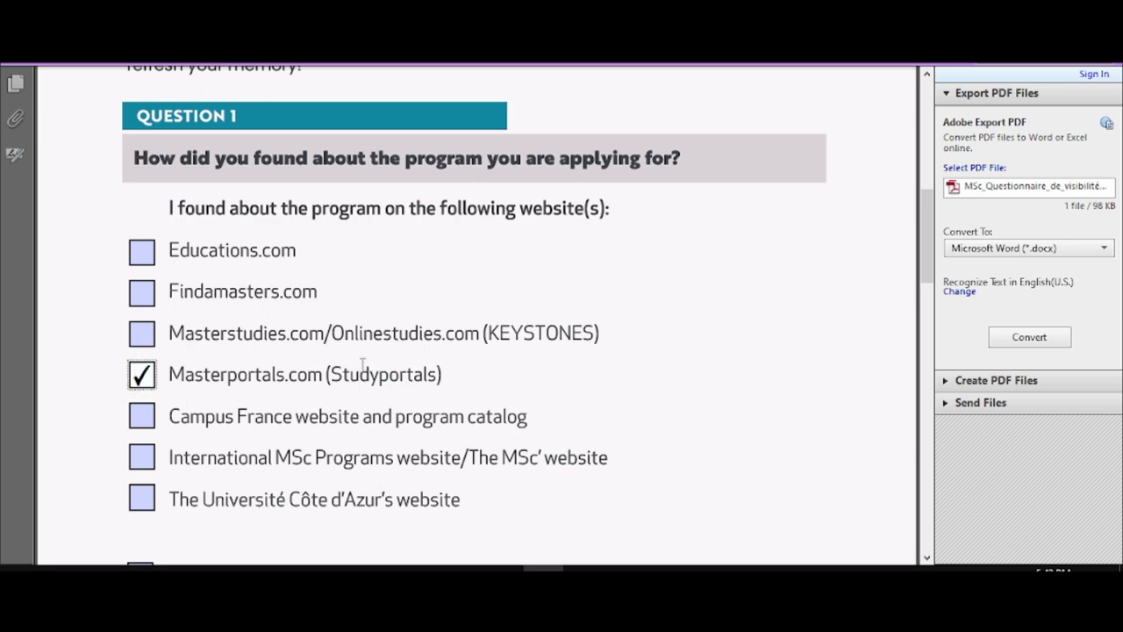
scroll(363, 365, "down", 3)
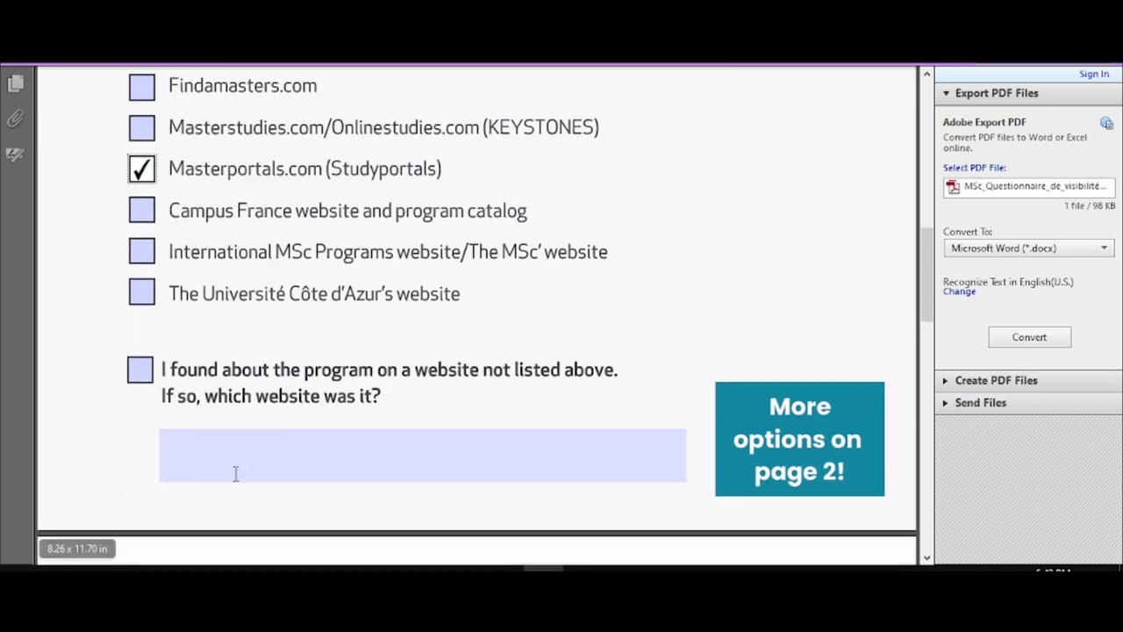
scroll(235, 474, "down", 10)
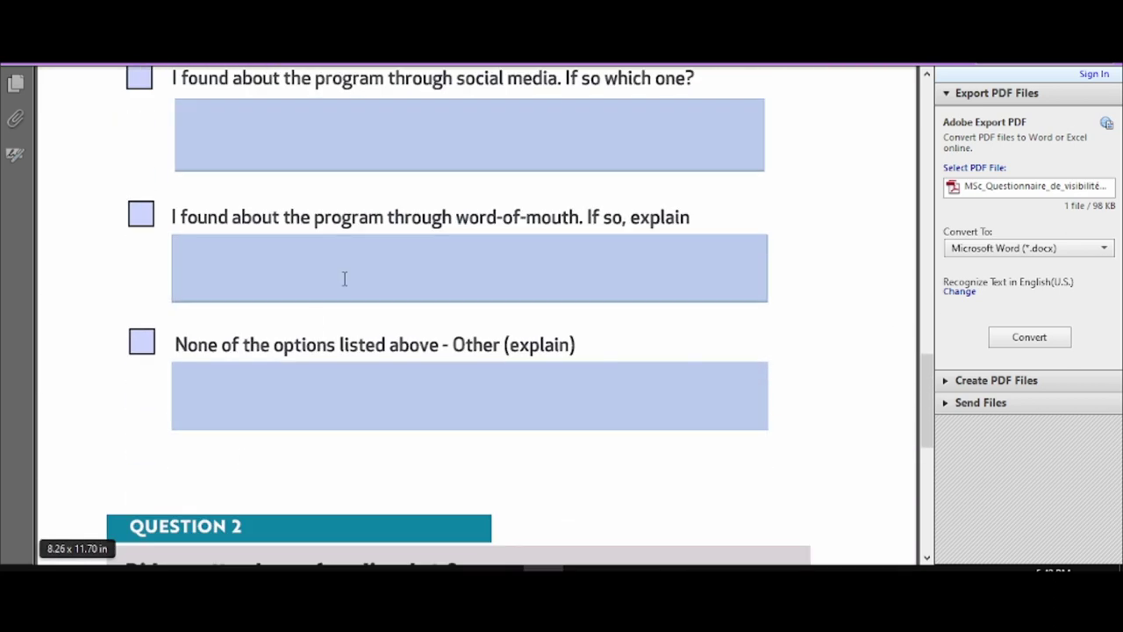
scroll(299, 401, "down", 8)
scroll(299, 404, "up", 10)
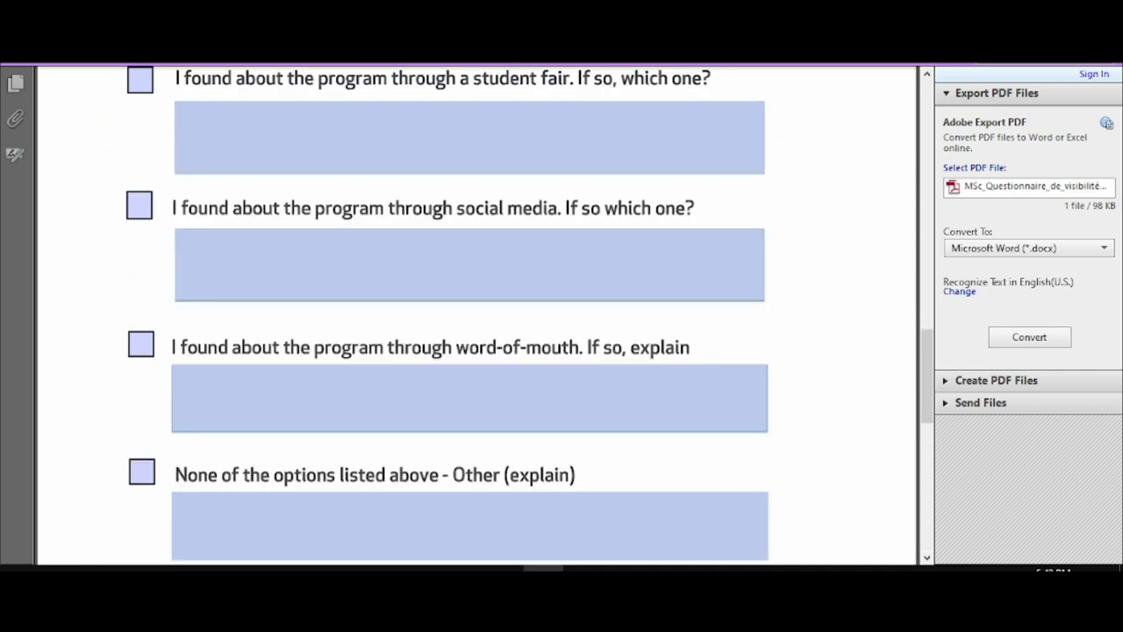
- Return to the eCandidat application and review the remaining supporting document requirements, from the tax file to the level check
key("alt+Tab")
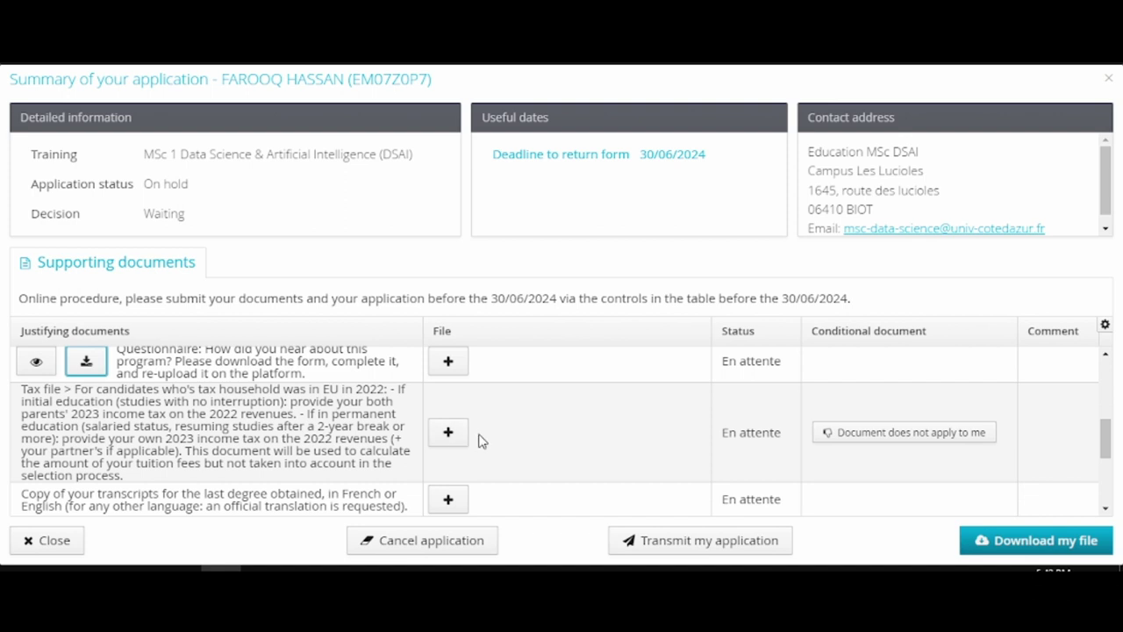
scroll(474, 493, "up", 2)
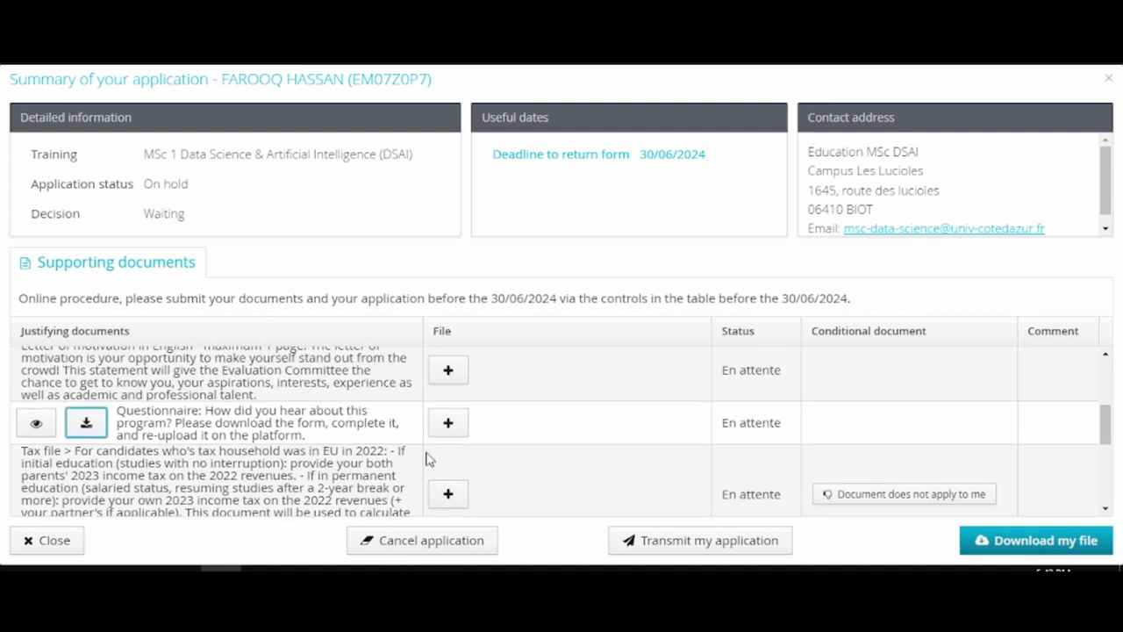
scroll(442, 431, "down", 5)
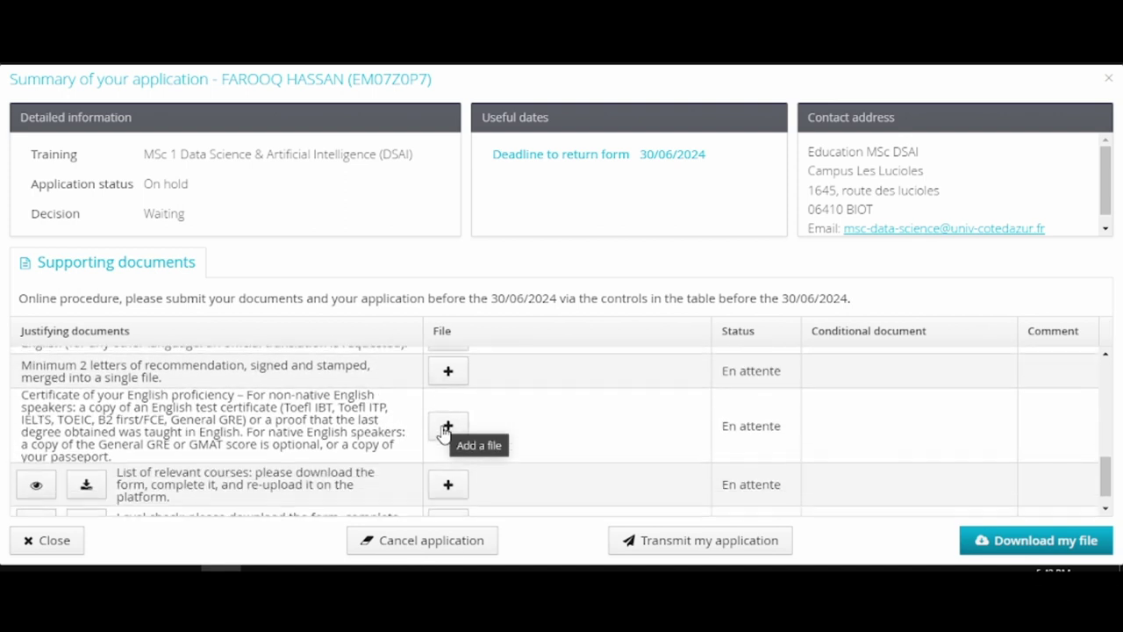
scroll(443, 431, "up", 3)
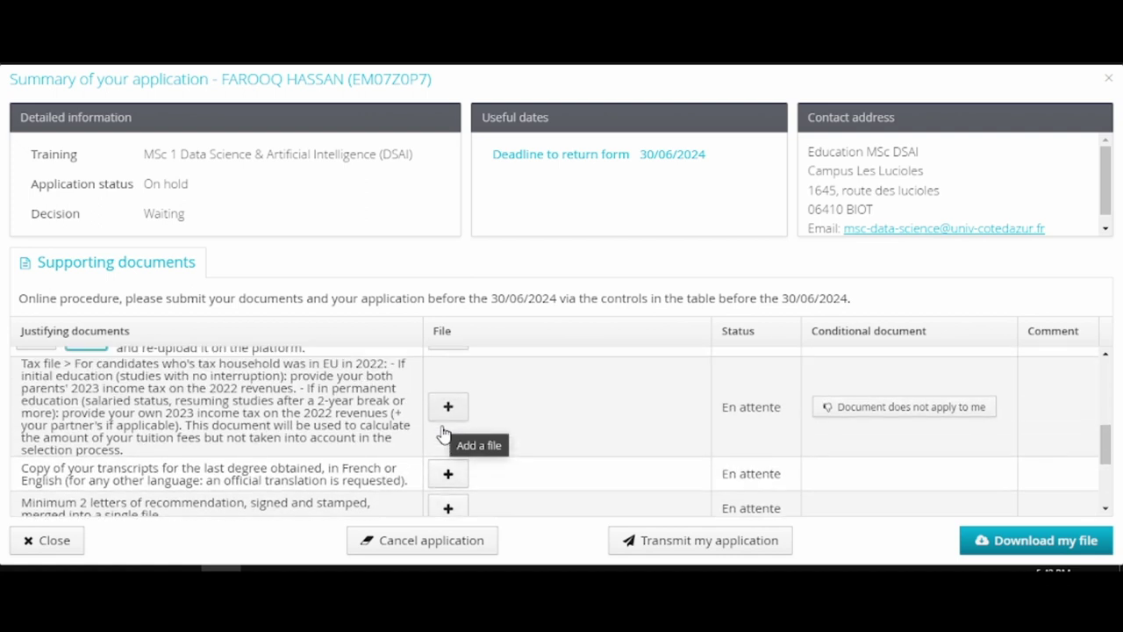
scroll(443, 431, "up", 1)
scroll(443, 431, "down", 1)
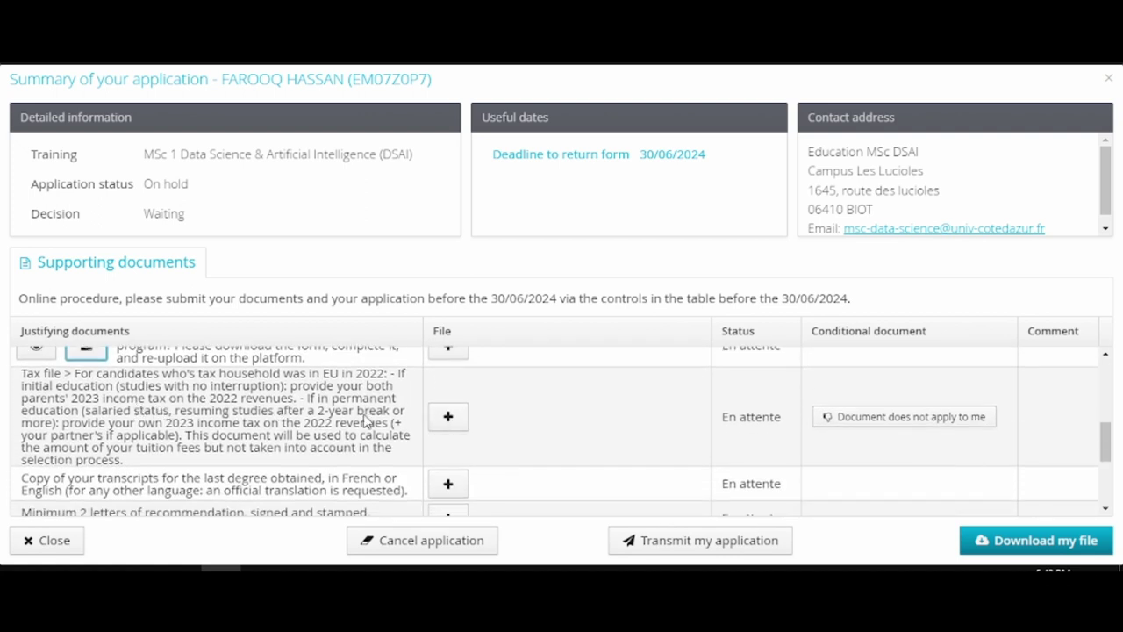
scroll(316, 425, "down", 1)
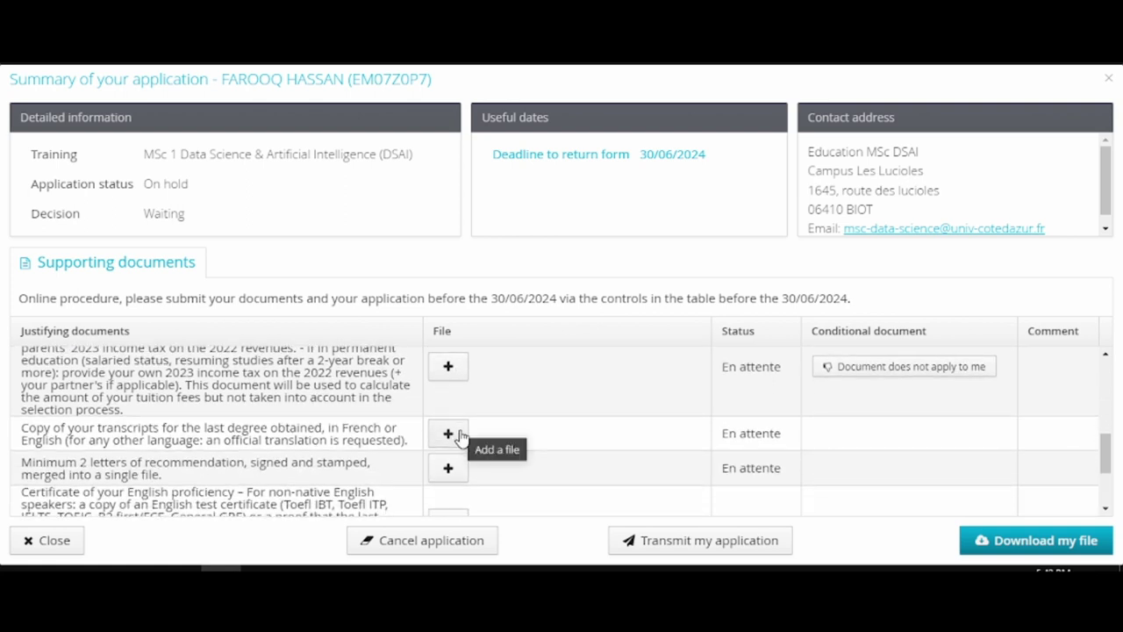
scroll(460, 436, "down", 1)
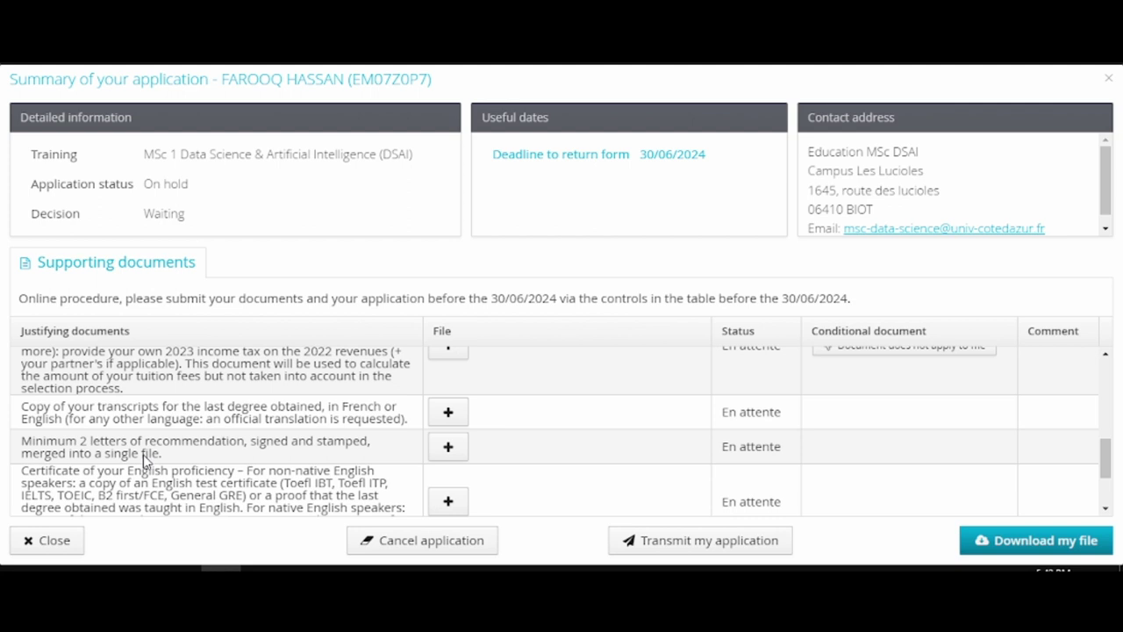
scroll(437, 456, "down", 1)
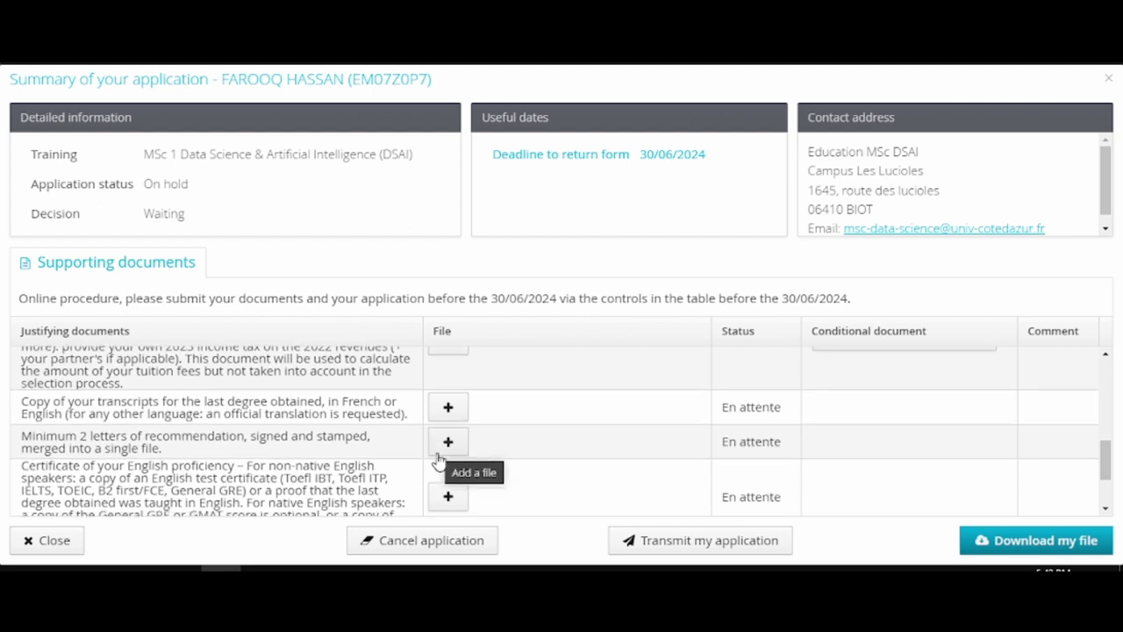
scroll(438, 459, "down", 1)
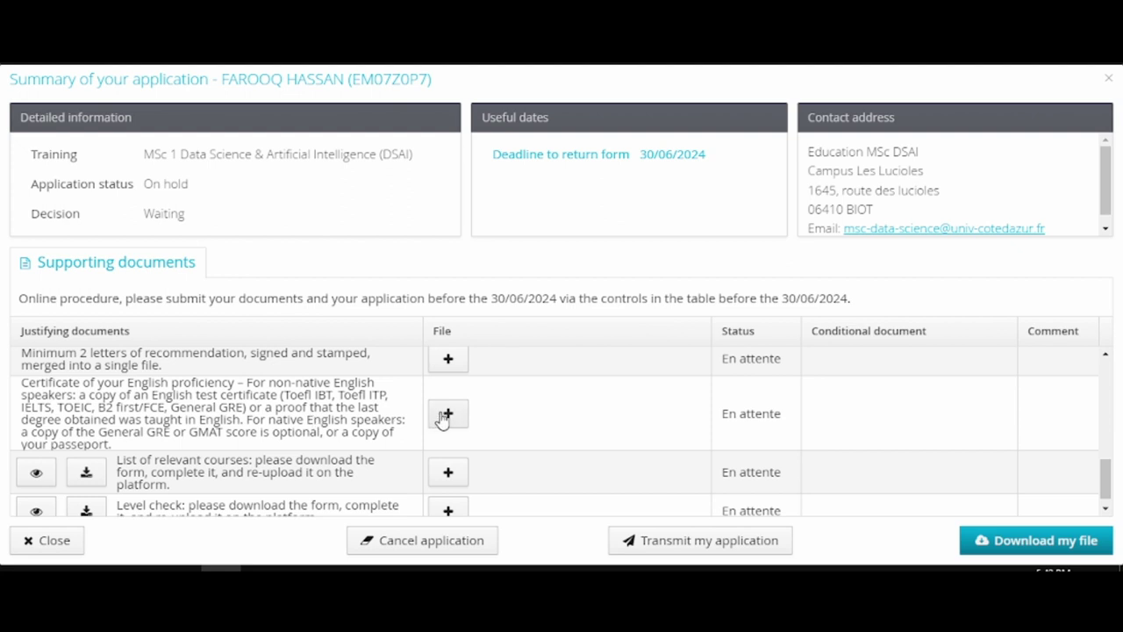
scroll(443, 420, "down", 1)
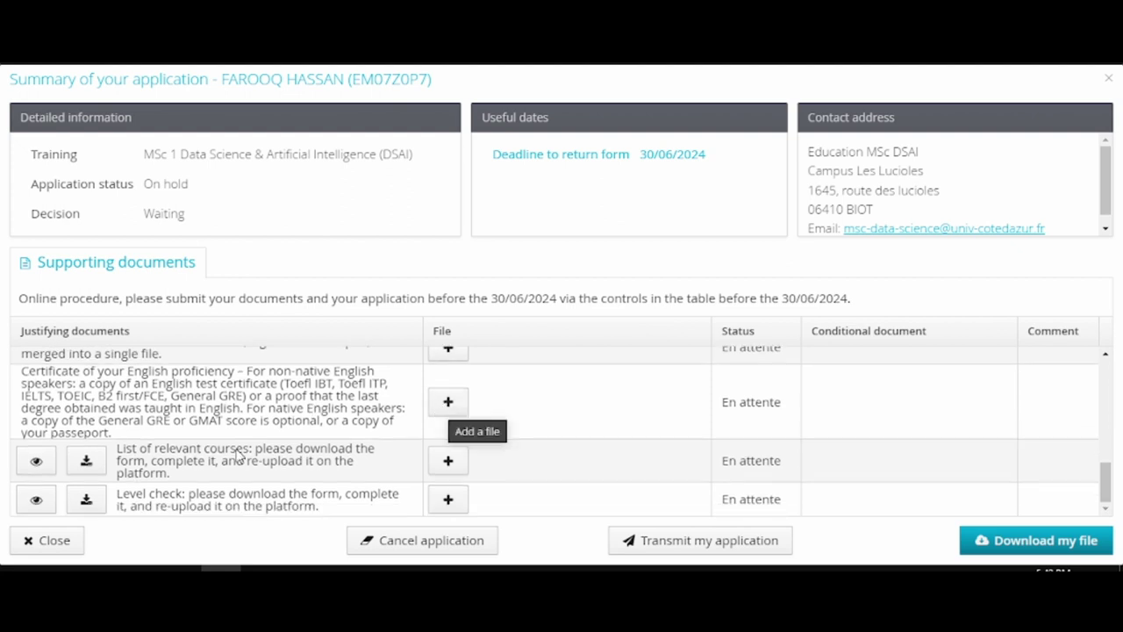
- Download the List of relevant courses form from the supporting documents and open the PDF
left_click(93, 469)
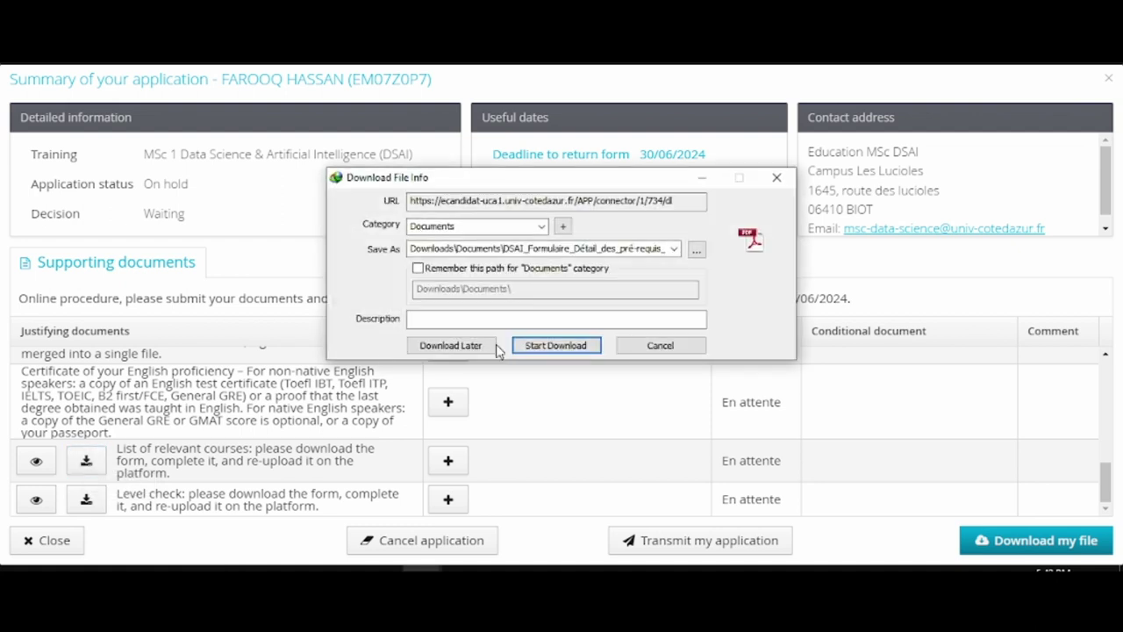
left_click(575, 345)
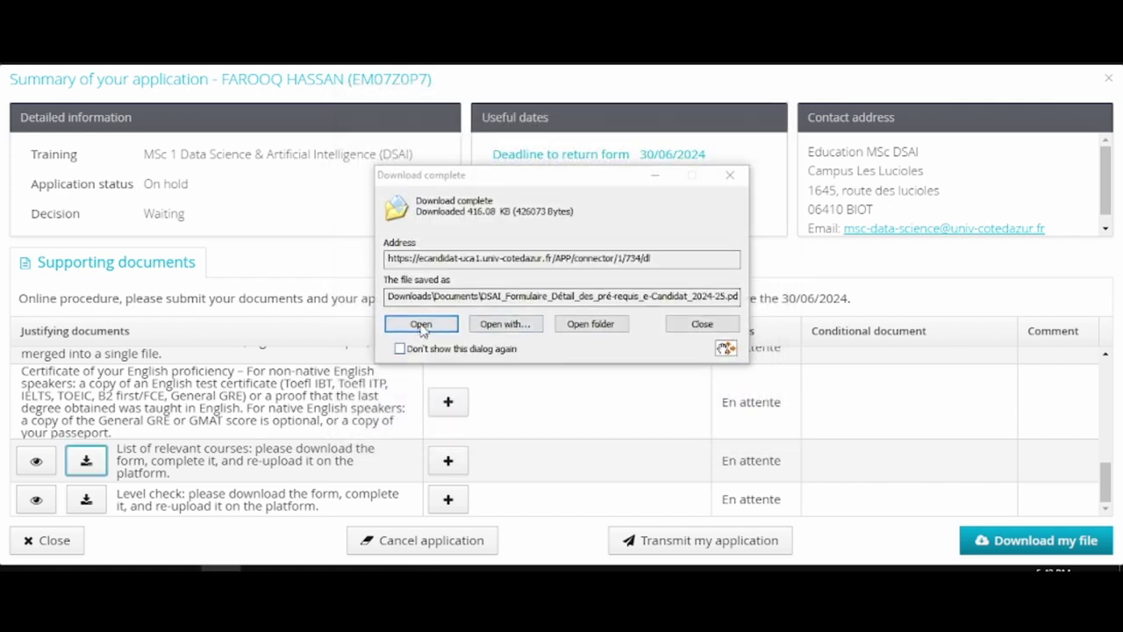
left_click(421, 324)
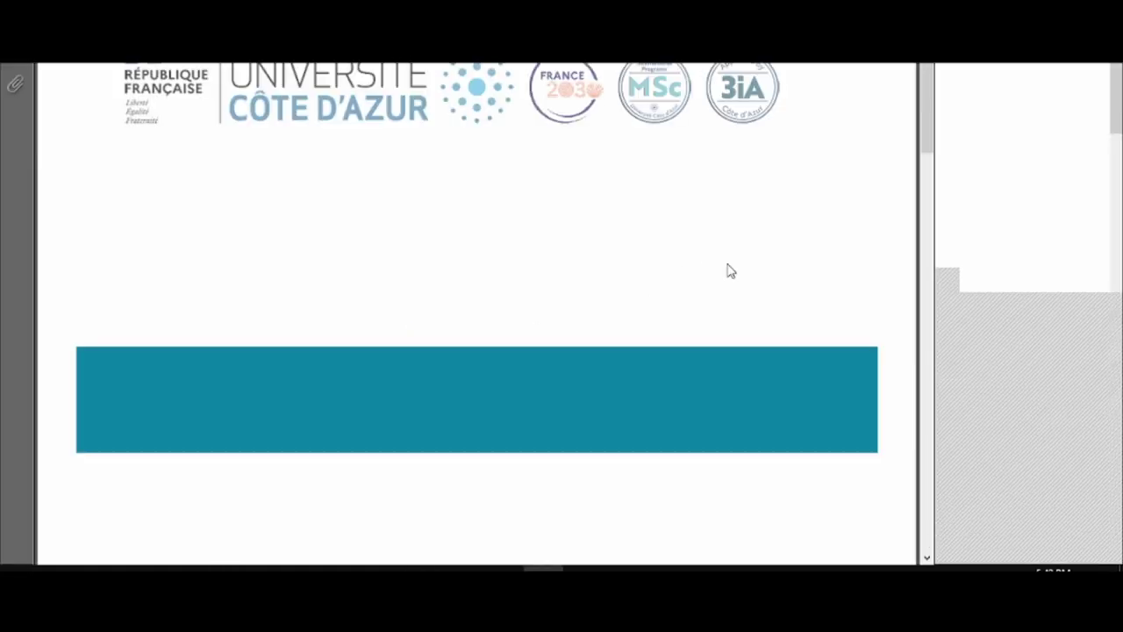
- Examine the relevant courses form, checking the applicant's name line, the table columns and the subject sections from Probability to Programming
scroll(737, 263, "down", 3)
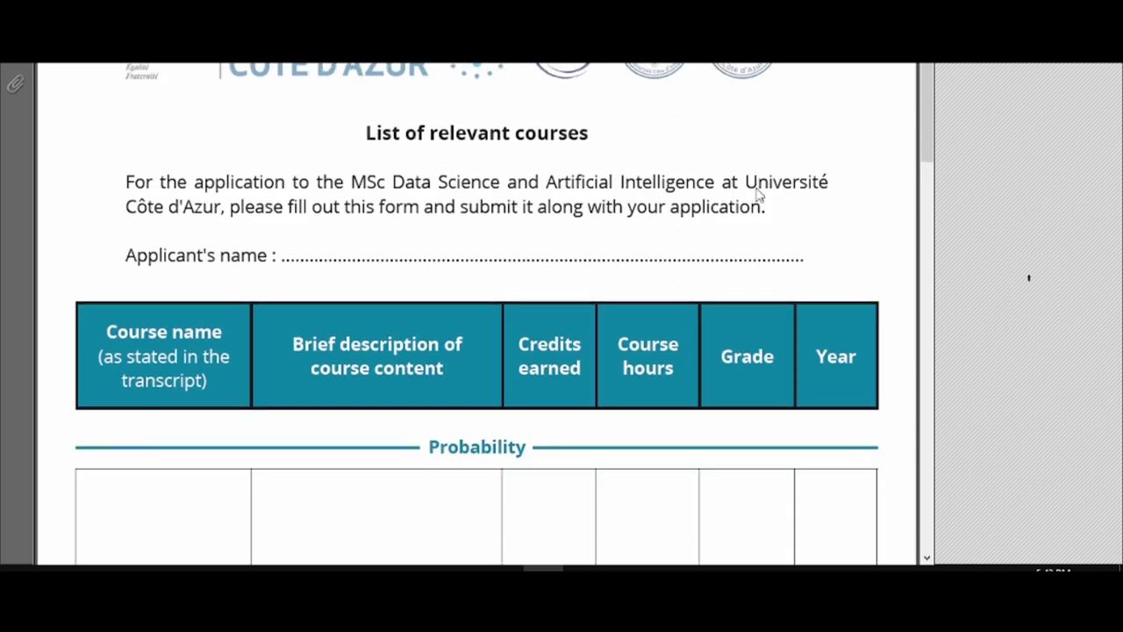
scroll(754, 189, "up", 1)
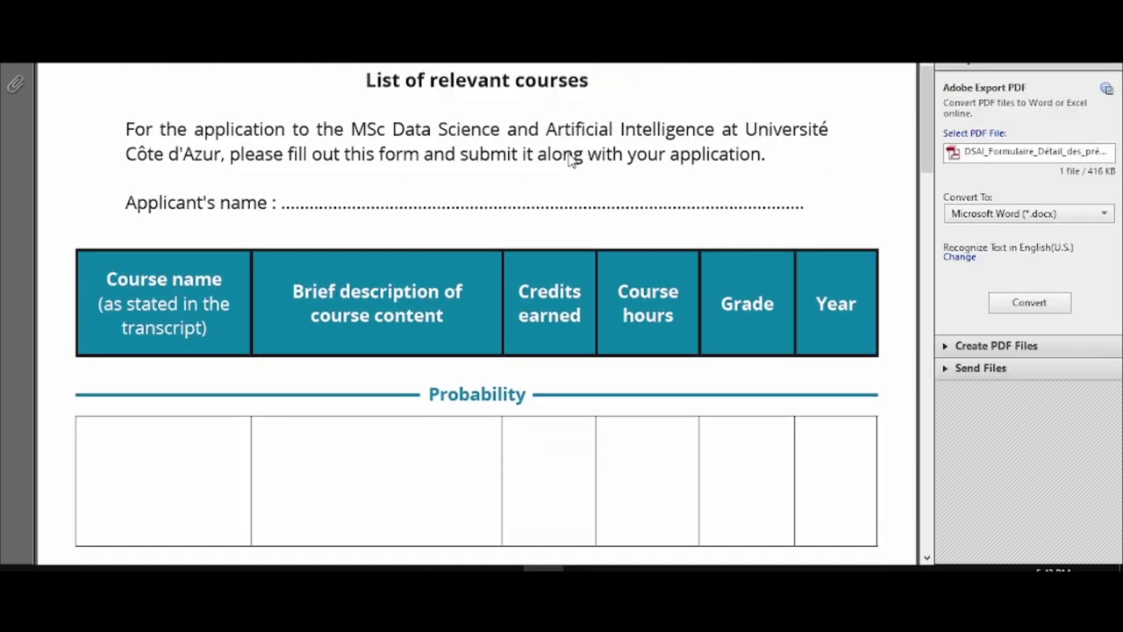
scroll(541, 196, "down", 10)
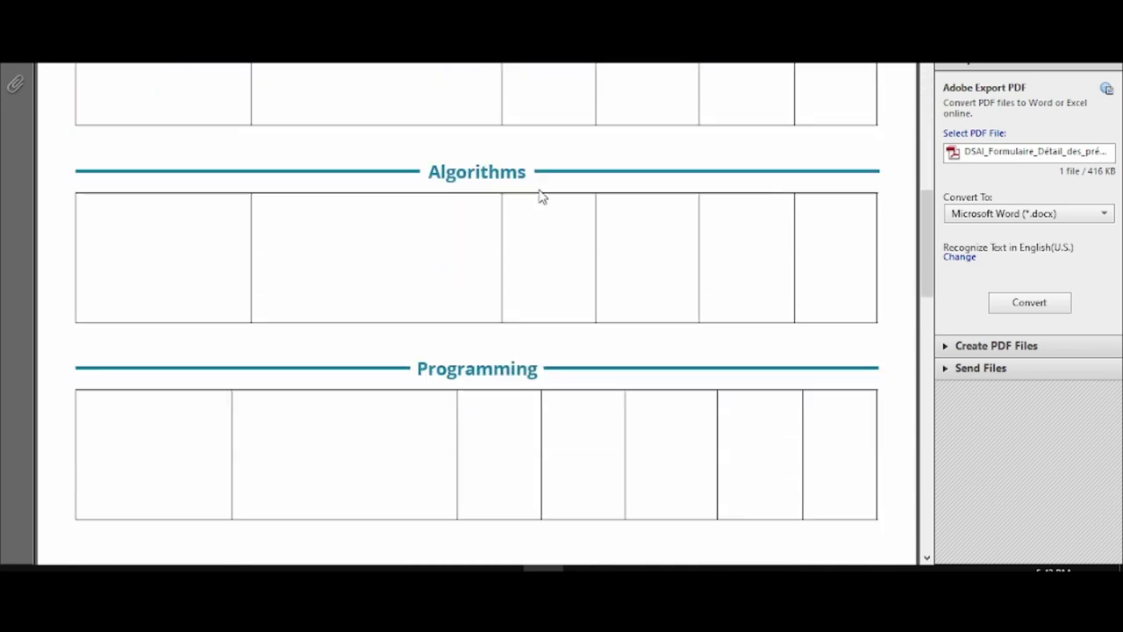
scroll(542, 196, "up", 10)
scroll(541, 196, "down", 10)
scroll(542, 197, "up", 9)
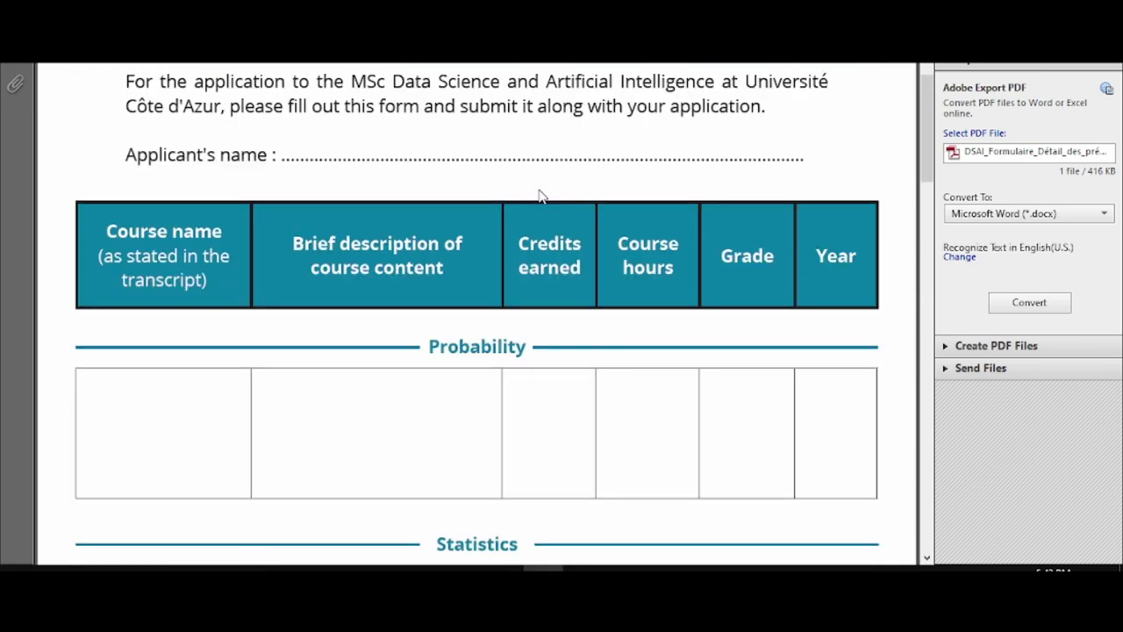
scroll(541, 197, "down", 5)
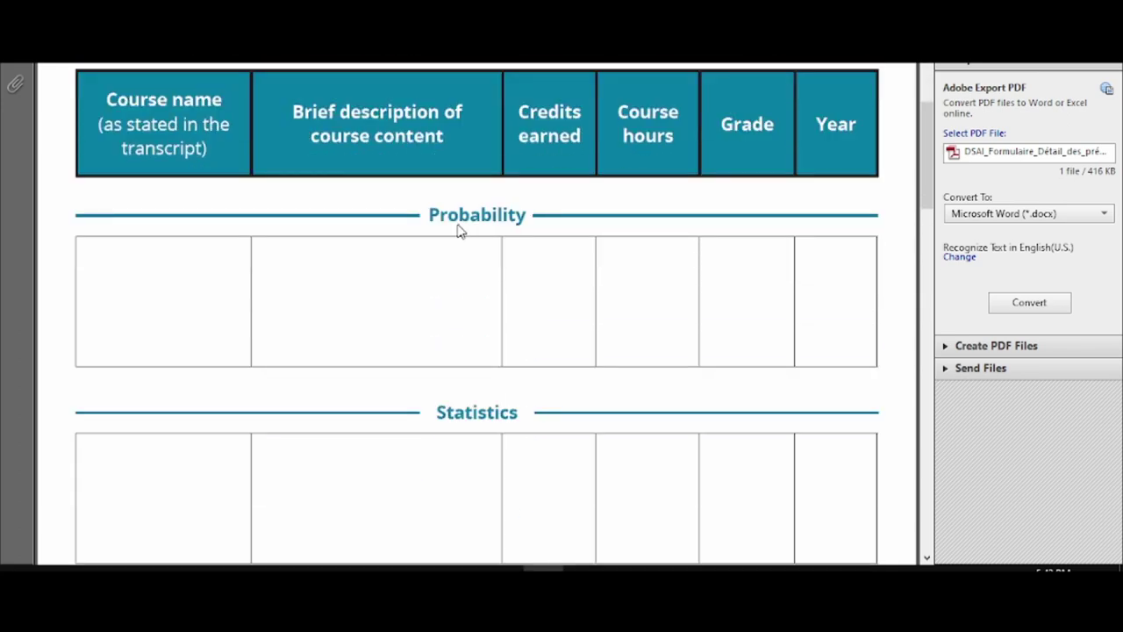